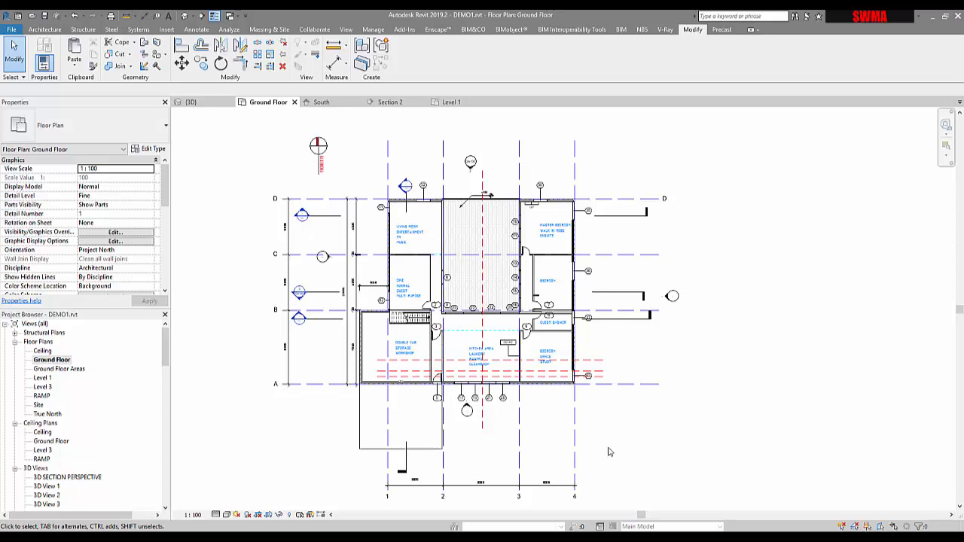
Step: Inspect the house and its entrance ramp in the 3D view
middle_click_drag(614, 453, 635, 474)
middle_click_drag(580, 412, 562, 389)
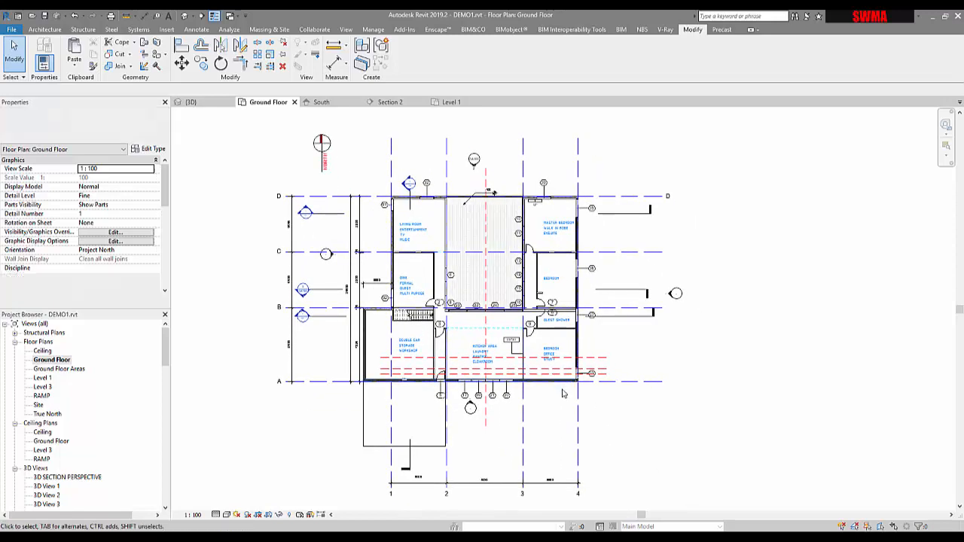
left_click(214, 102)
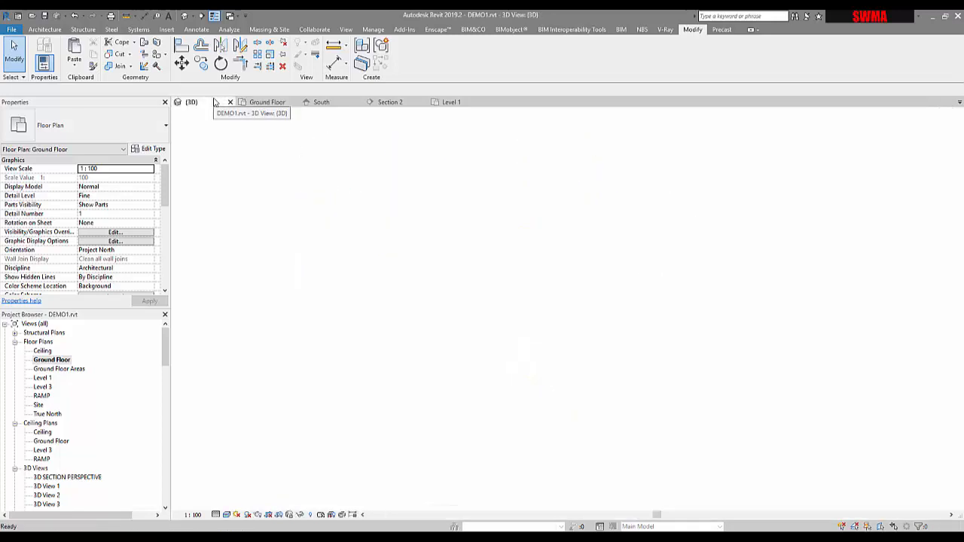
scroll(472, 277, "down", 2)
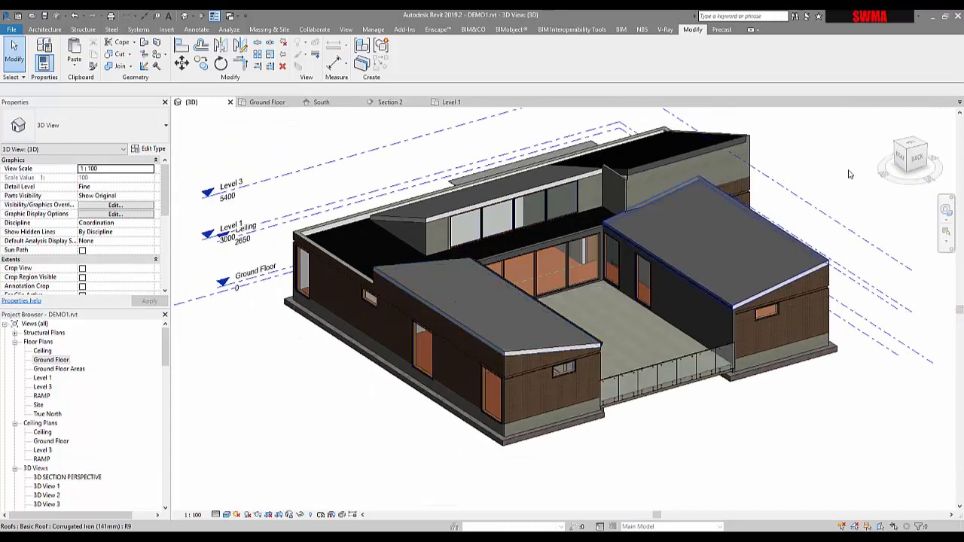
left_click(908, 153)
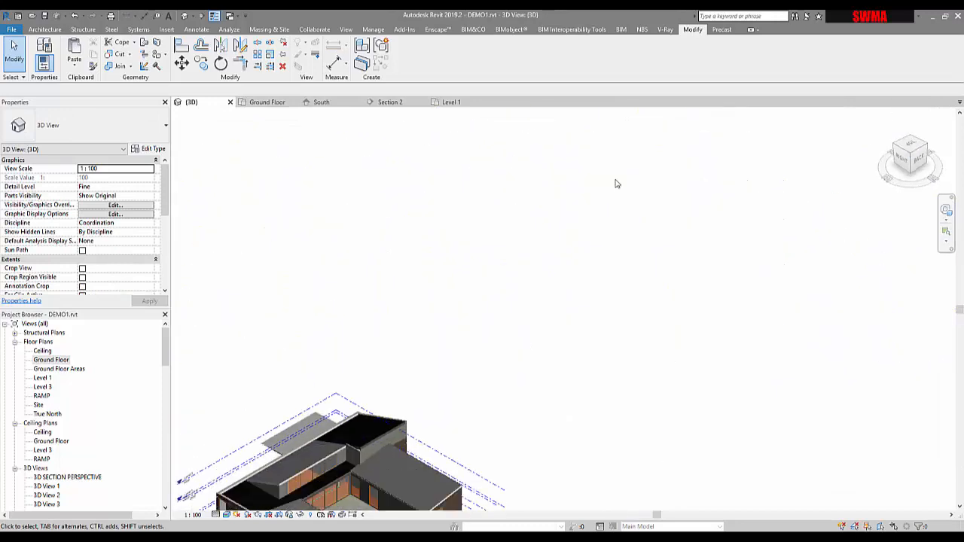
left_click(898, 154)
scroll(424, 385, "up", 5)
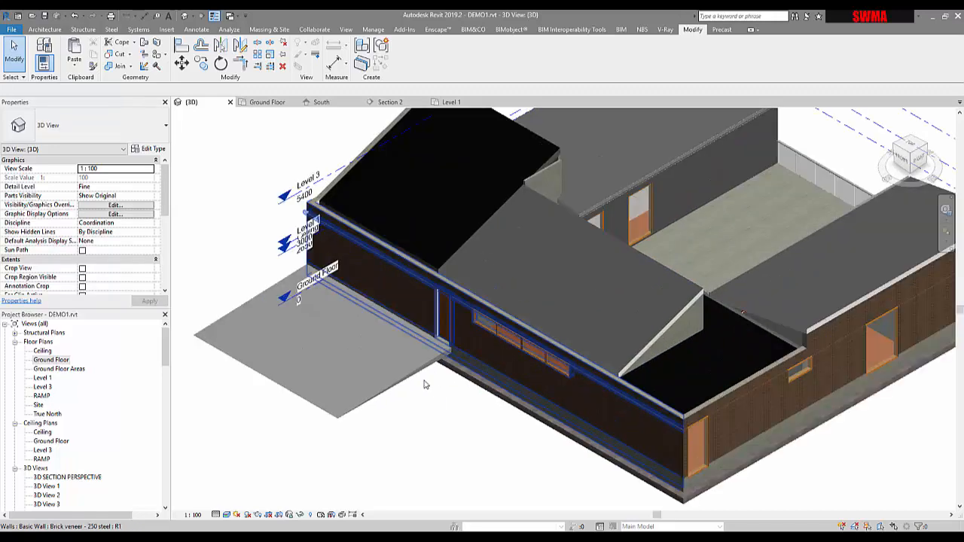
left_click(420, 369)
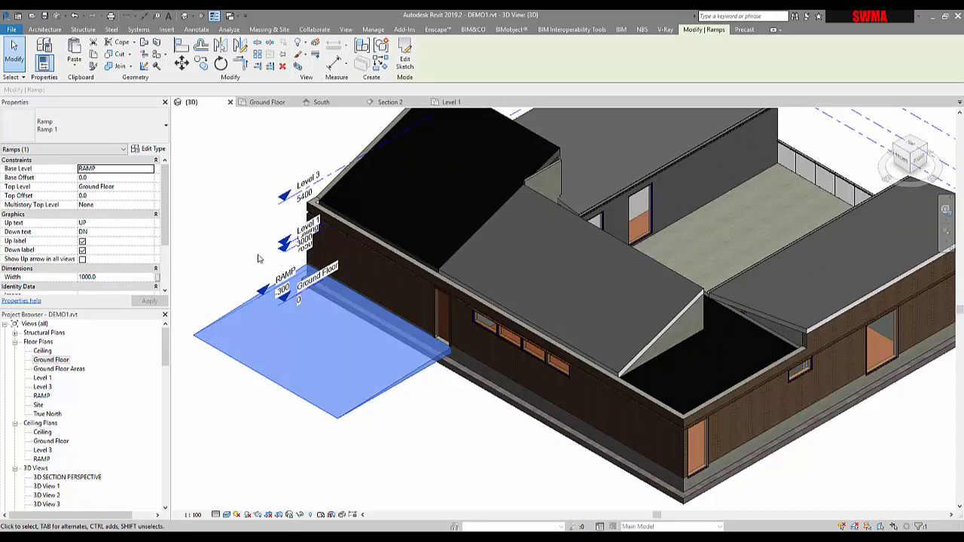
left_click(229, 254)
middle_click_drag(391, 230, 411, 319)
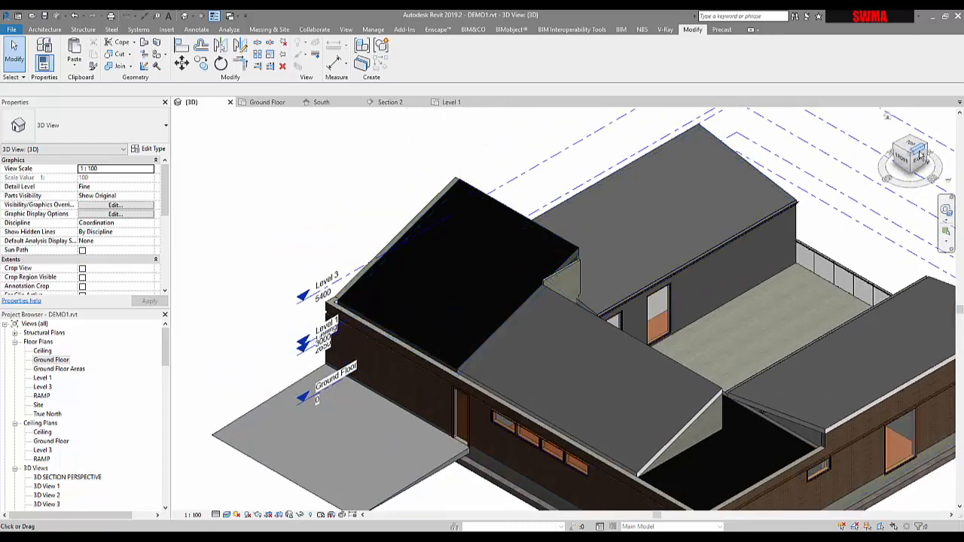
Step: Duplicate the Ground Floor plan view without detailing
left_click(256, 102)
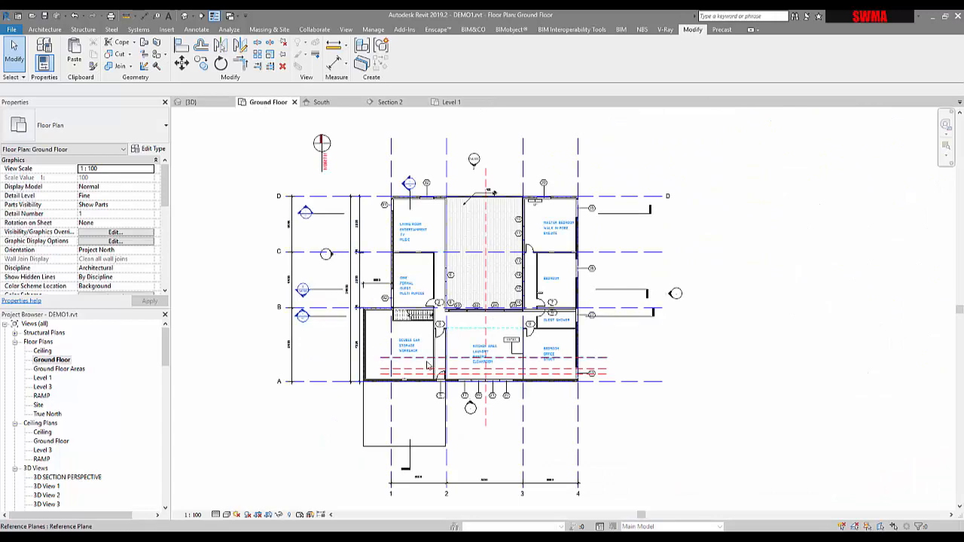
scroll(427, 366, "up", 3)
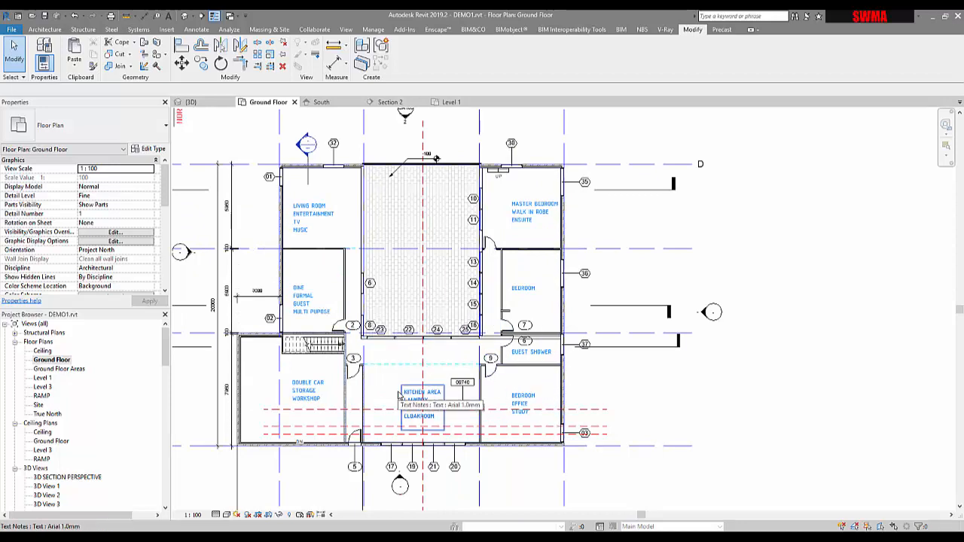
middle_click_drag(353, 360, 380, 364)
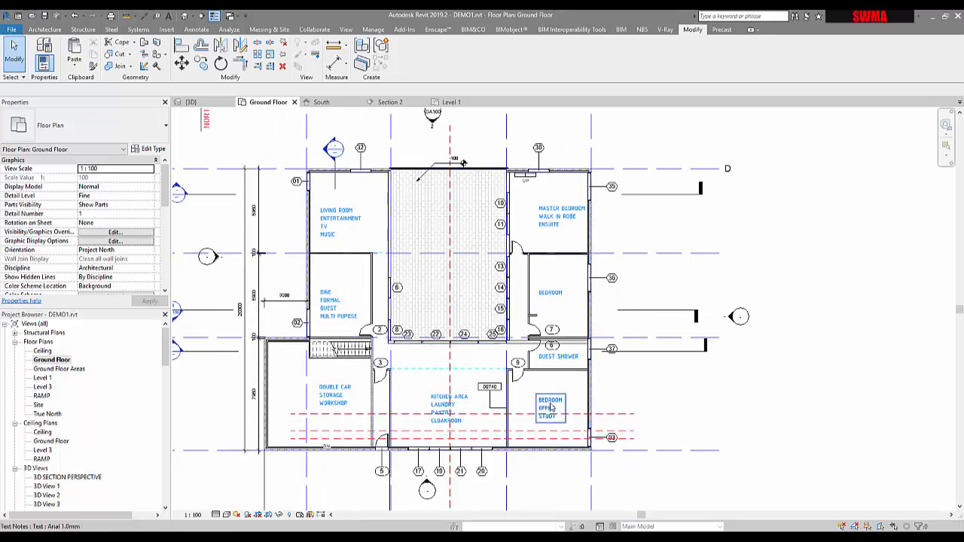
right_click(47, 360)
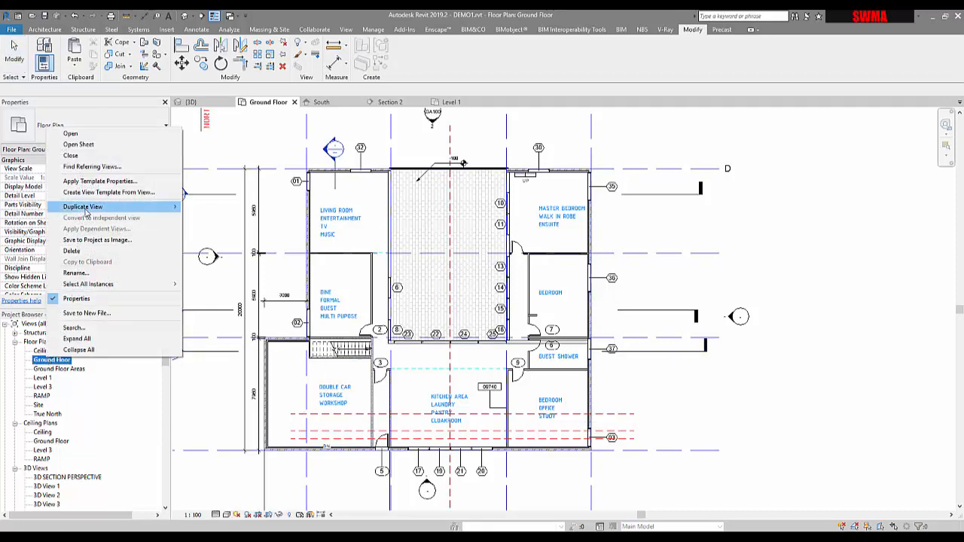
mouse_move(136, 206)
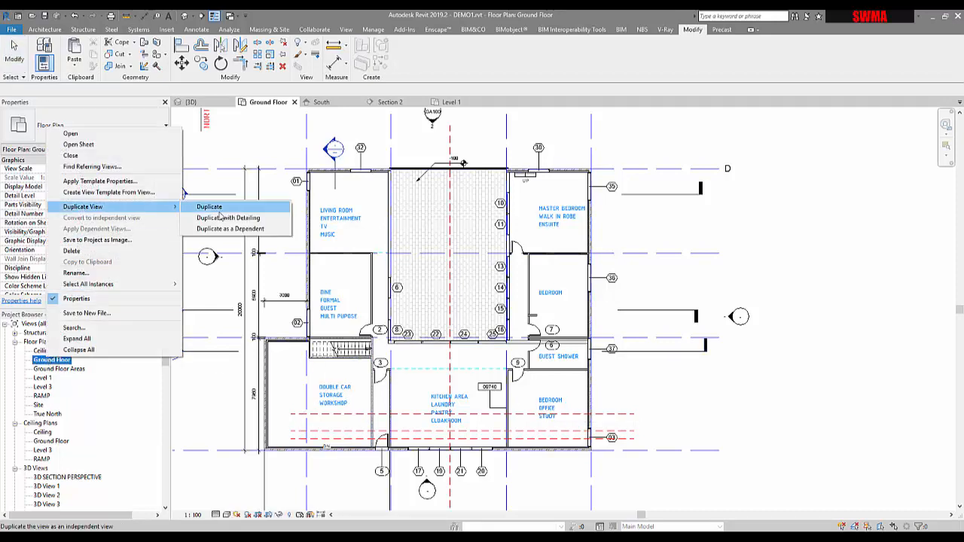
left_click(211, 207)
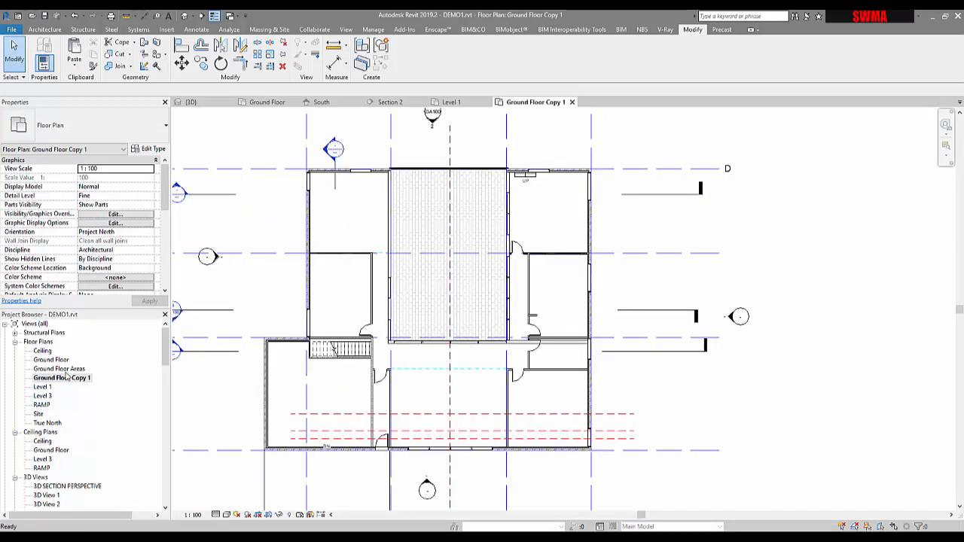
Step: Rename the duplicated plan view as Ground Floor FFE
right_click(67, 379)
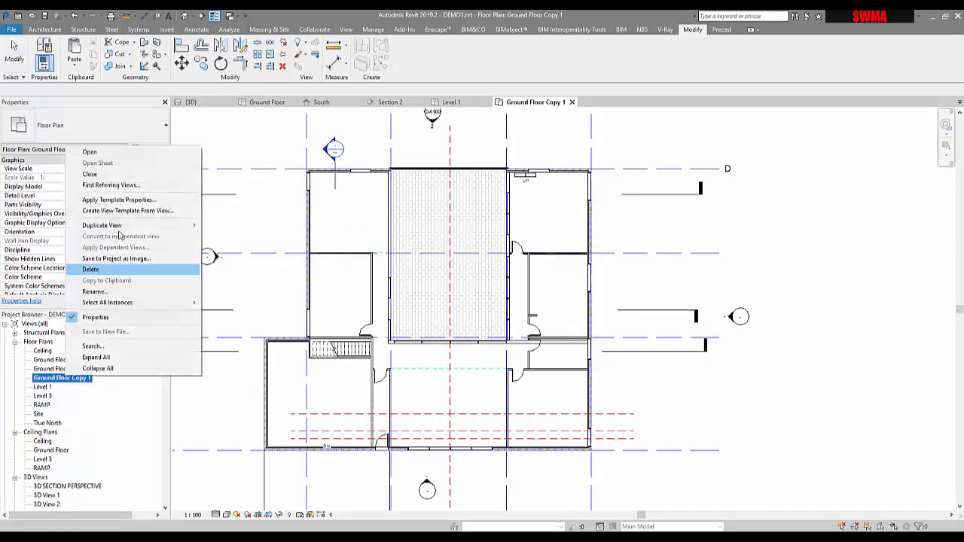
left_click(95, 291)
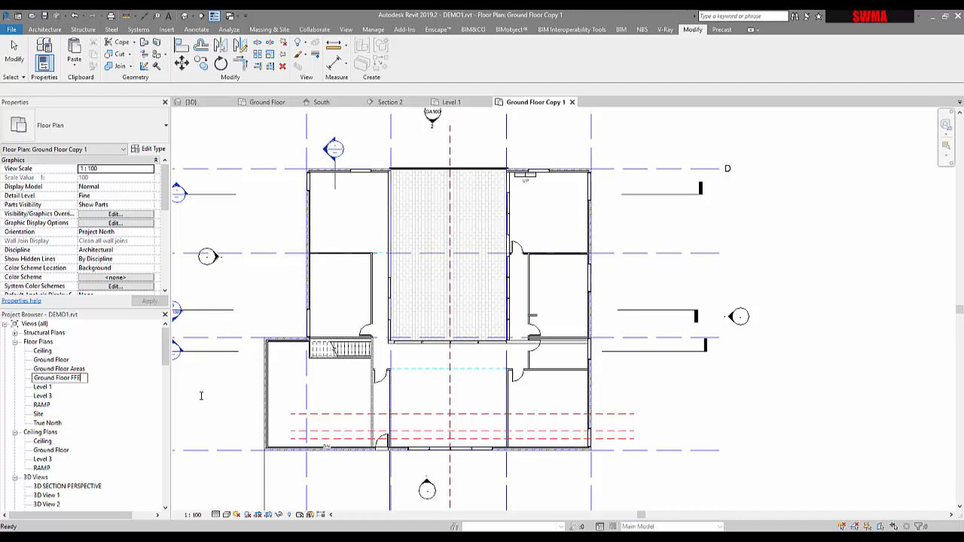
key("Return")
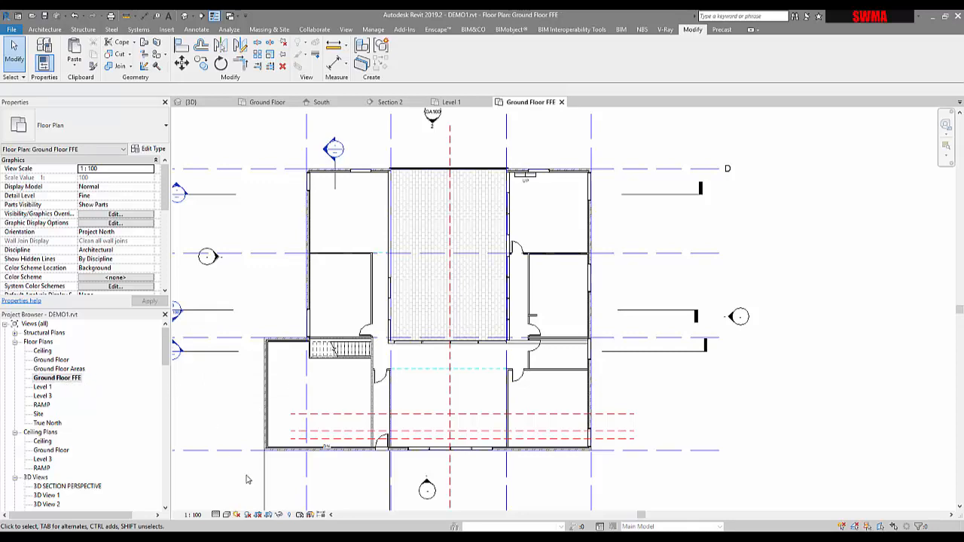
Step: Move the ramp's DN label down below the garage's front wall
scroll(621, 467, "up", 2)
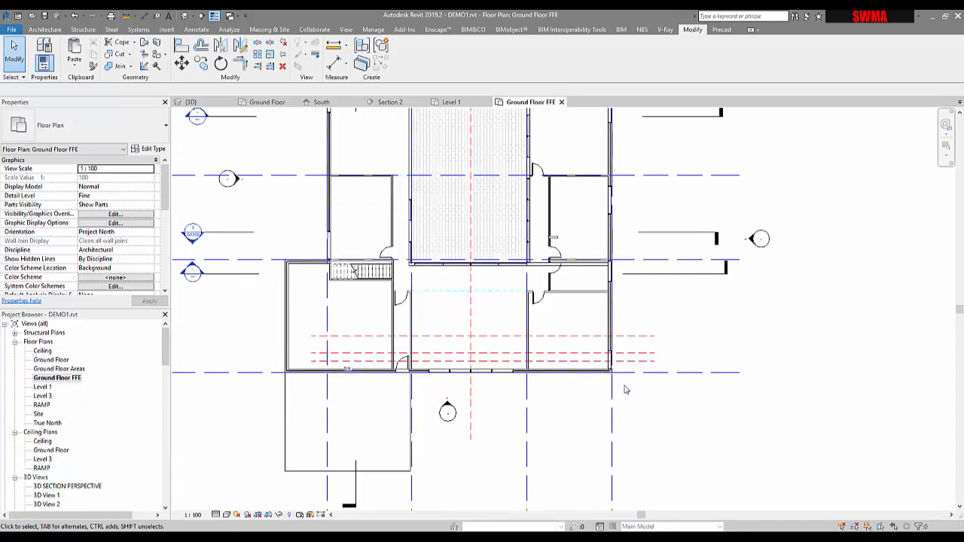
scroll(351, 383, "up", 3)
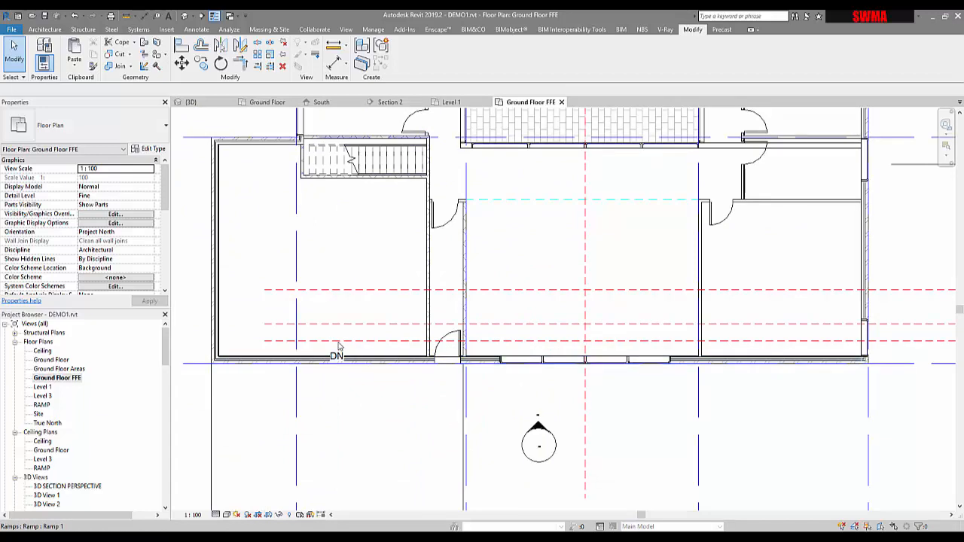
left_click_drag(332, 355, 332, 374)
left_click(549, 394)
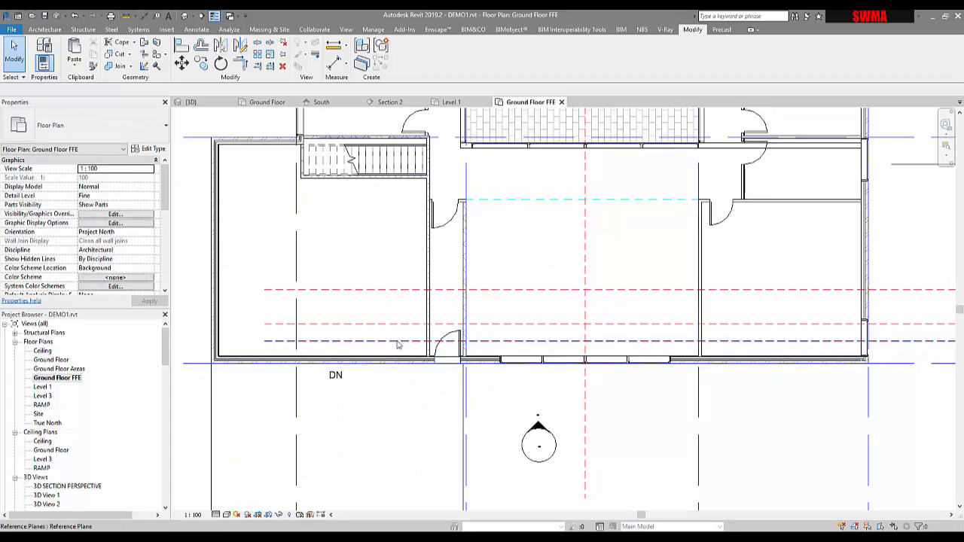
Step: Extend the left ends of the three horizontal reference planes further left past the garage
scroll(380, 331, "down", 2)
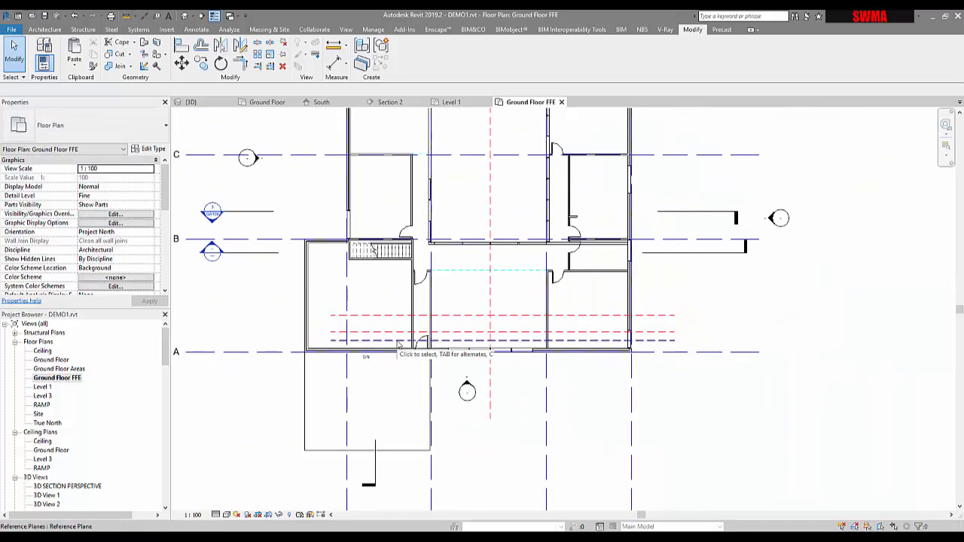
left_click(339, 342)
left_click_drag(248, 340, 233, 341)
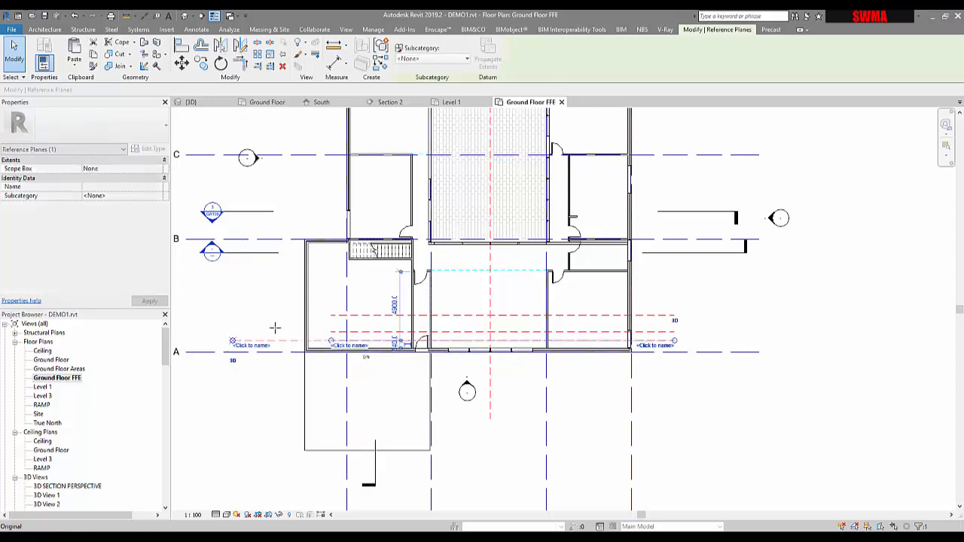
left_click(341, 333)
left_click_drag(332, 334, 233, 332)
left_click(332, 316)
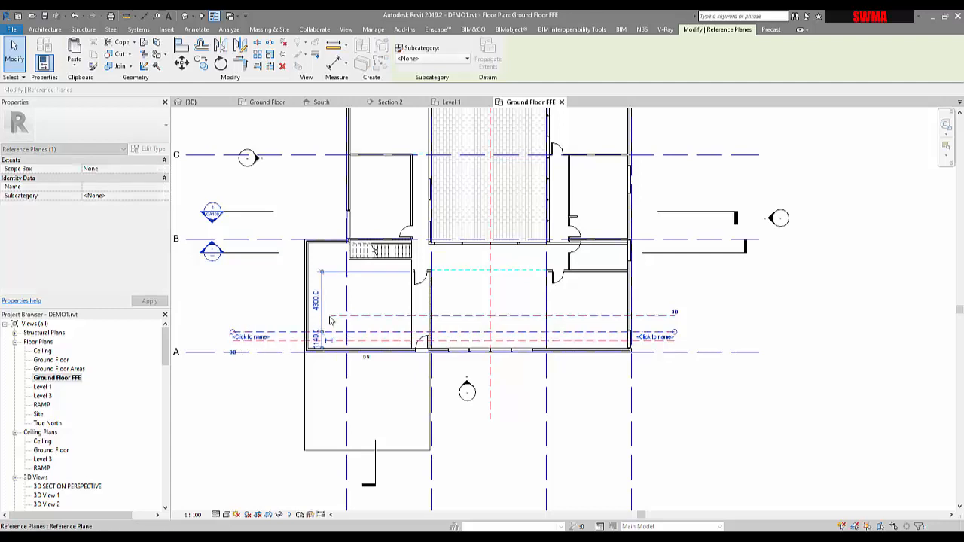
left_click_drag(330, 318, 233, 317)
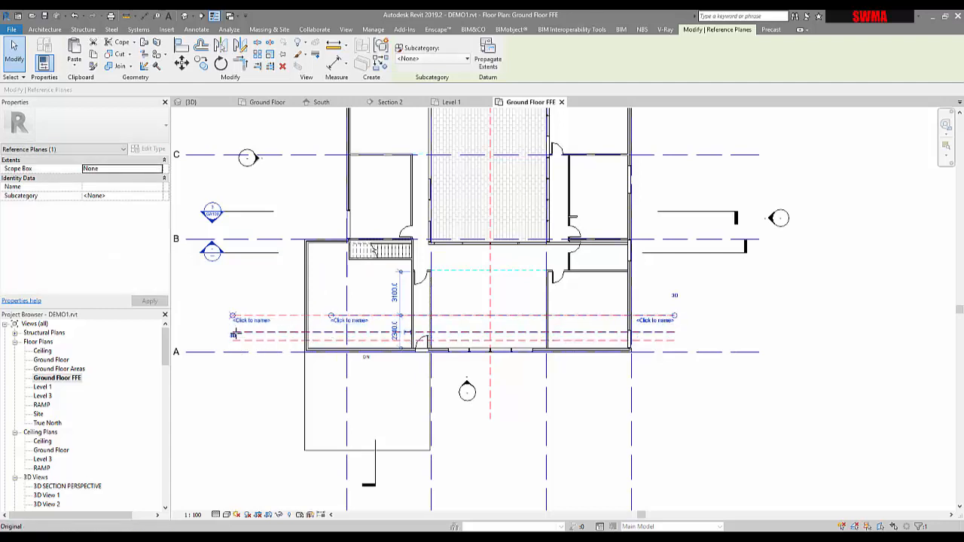
left_click(722, 329)
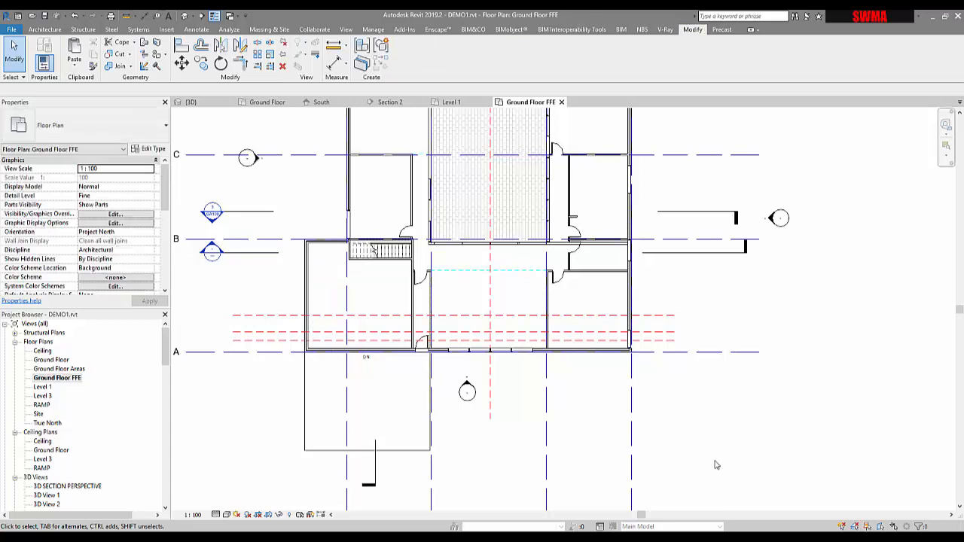
Step: Hide the section line on the plan's east side in this view
middle_click_drag(715, 462, 623, 491)
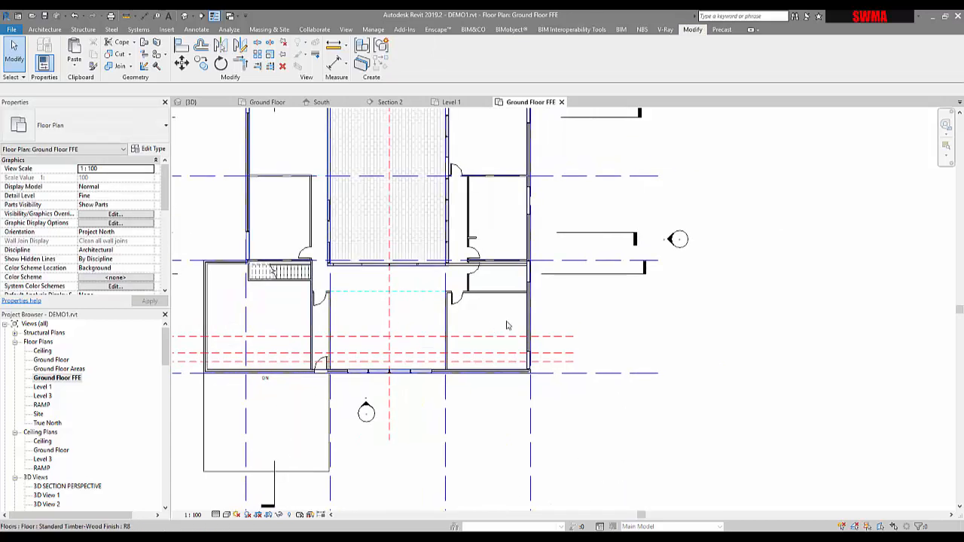
left_click(594, 274)
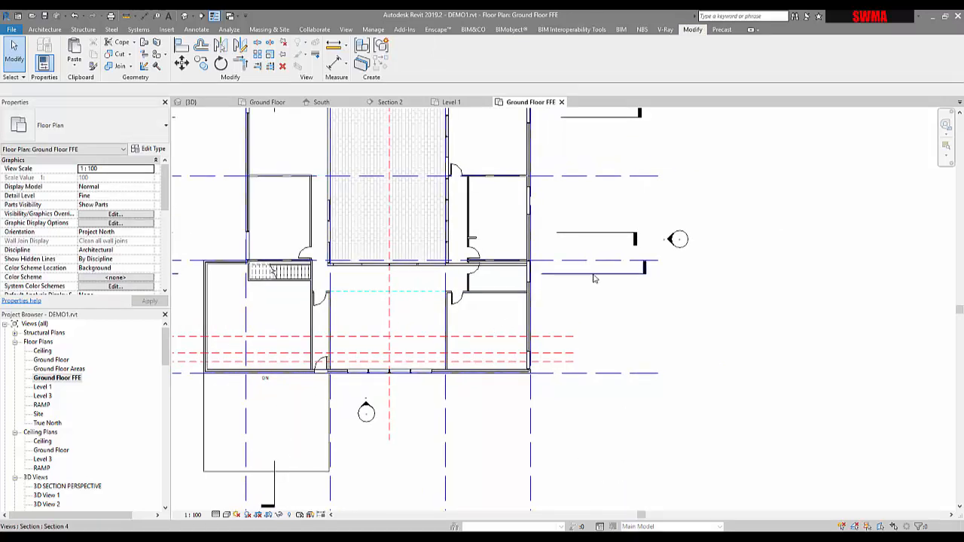
right_click(595, 274)
mouse_move(639, 99)
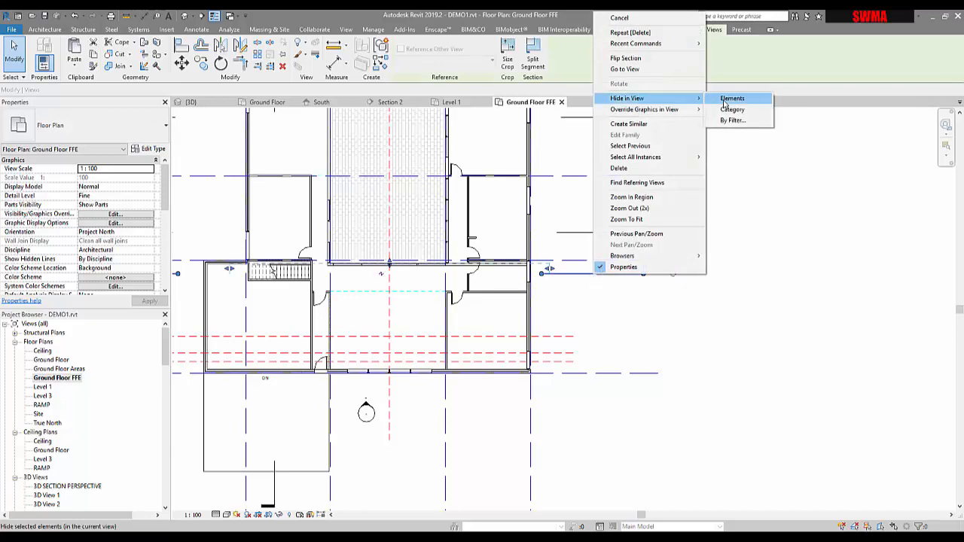
left_click(731, 108)
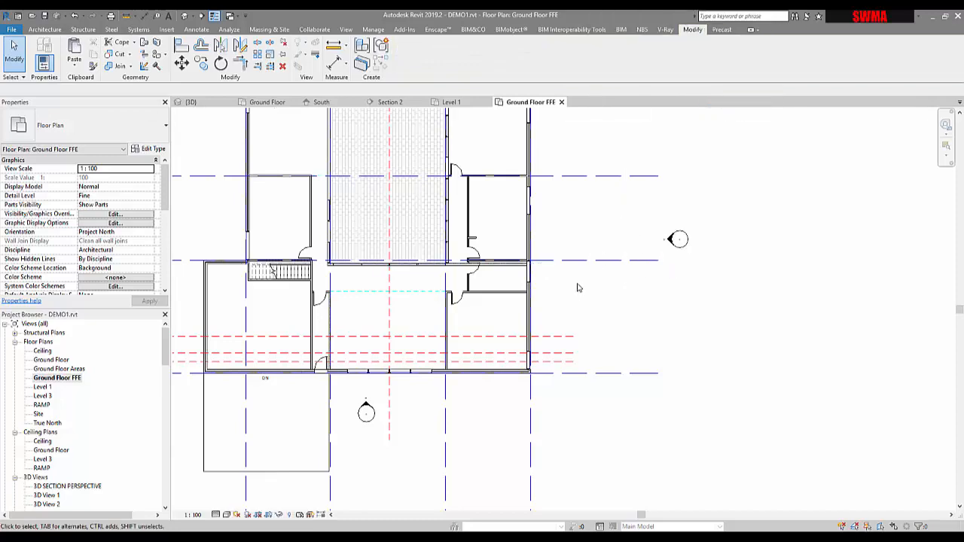
Step: Inspect the short wall stub beside the hallway door
middle_click_drag(580, 284, 604, 332)
scroll(621, 345, "down", 2)
scroll(429, 326, "up", 2)
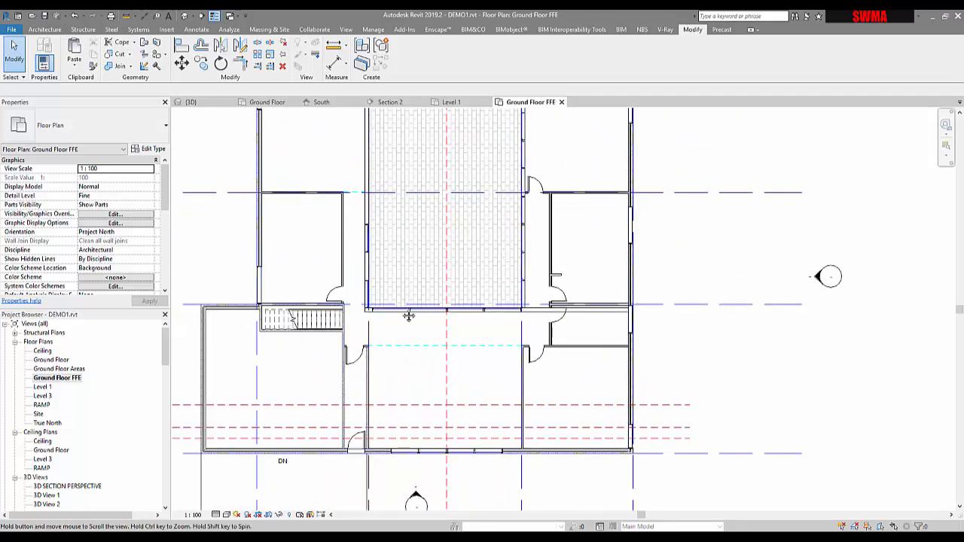
middle_click_drag(496, 304, 442, 323)
scroll(515, 301, "up", 2)
scroll(514, 302, "up", 2)
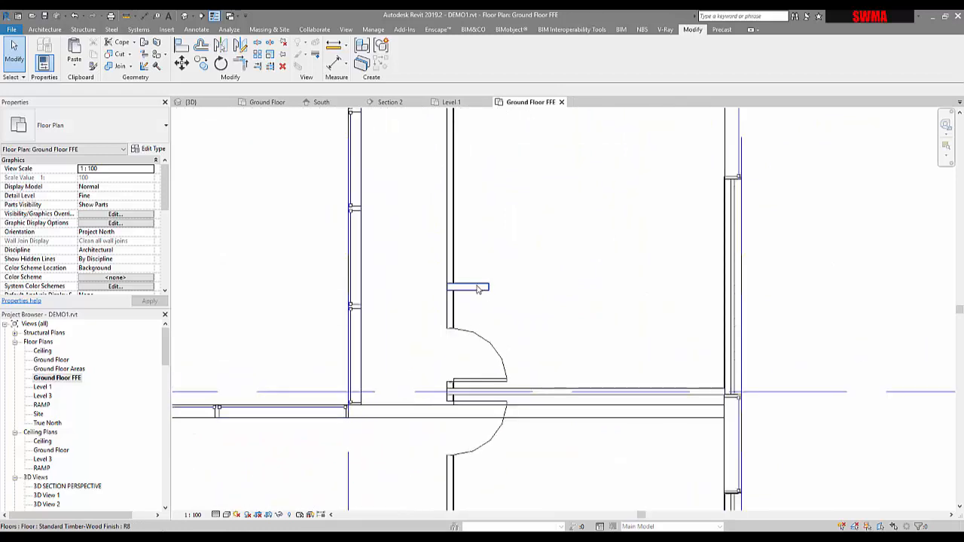
left_click(478, 289)
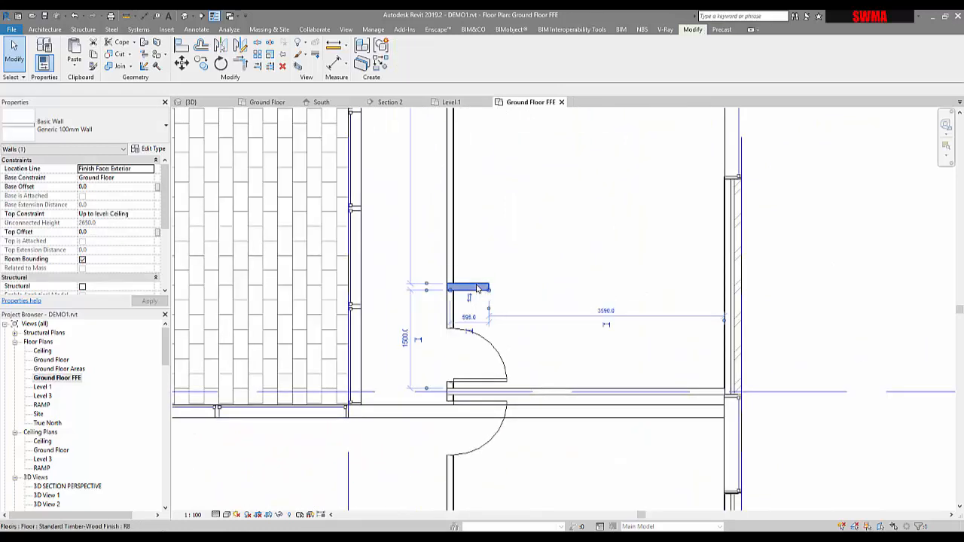
key("Escape")
Step: Inspect the stair marked UP in the north-east room
scroll(476, 289, "down", 5)
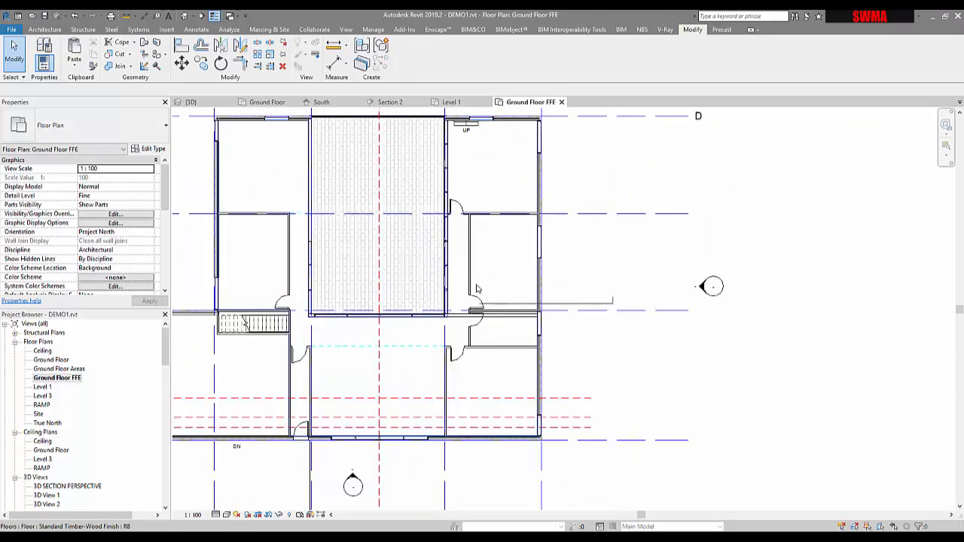
scroll(476, 289, "down", 1)
middle_click_drag(476, 288, 496, 327)
scroll(482, 206, "up", 3)
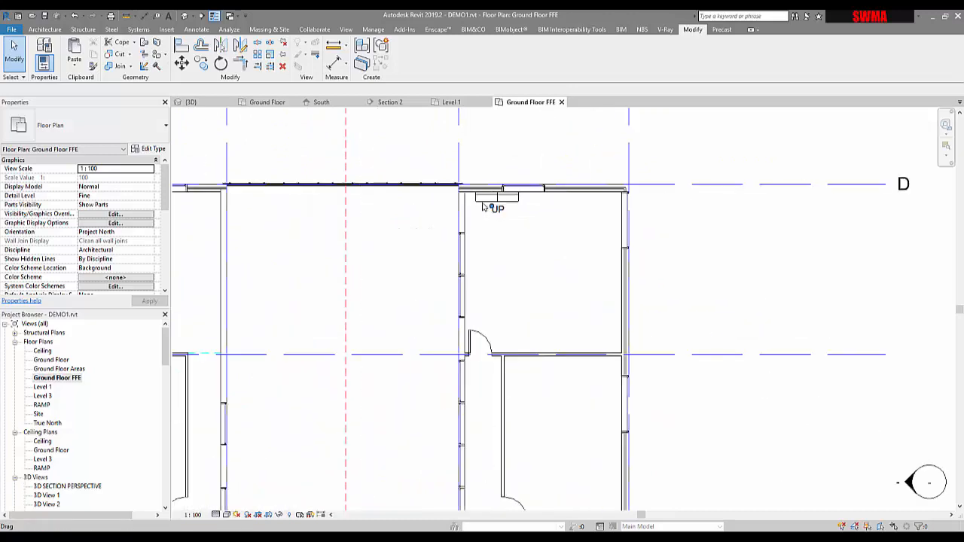
left_click(483, 205)
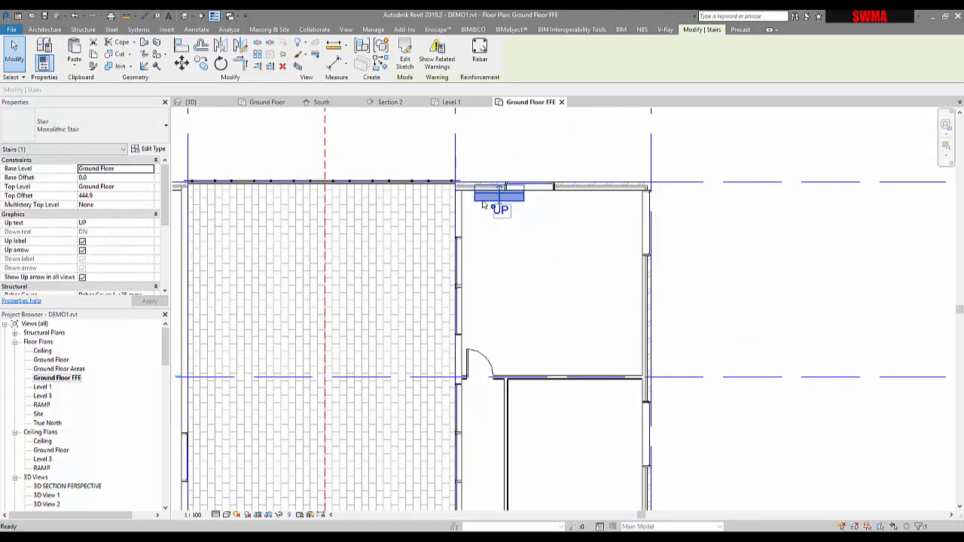
key("Escape")
scroll(484, 205, "down", 2)
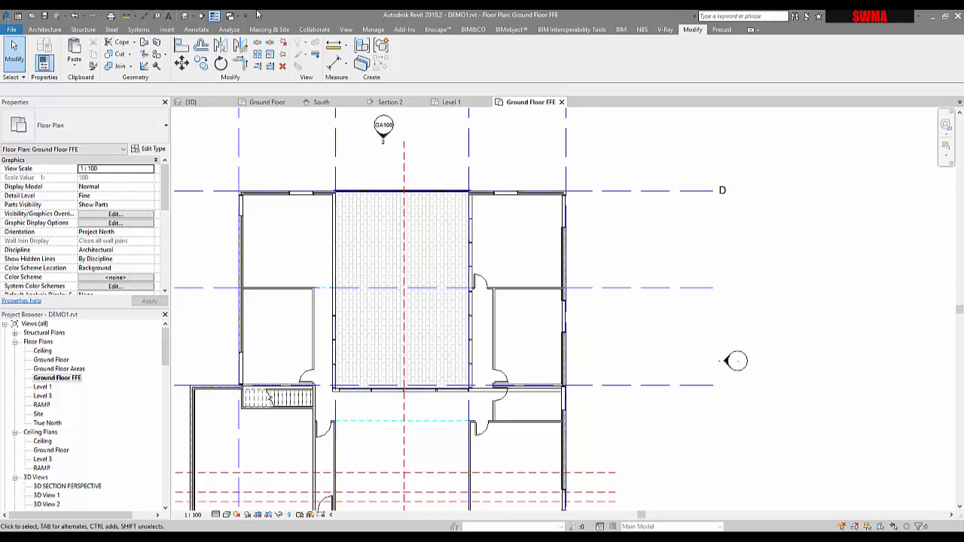
Step: Start placing a component and browse the loaded component types available in the type list
left_click(166, 30)
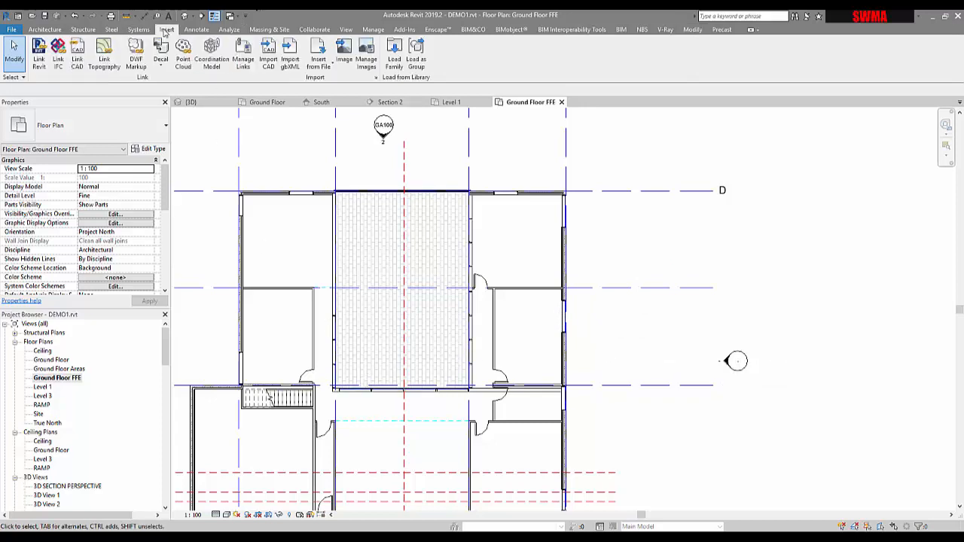
left_click(46, 29)
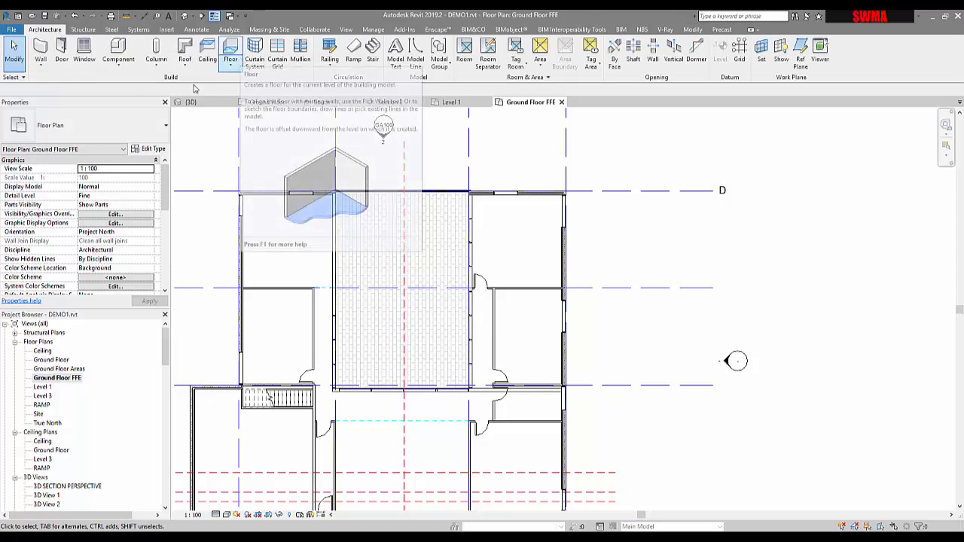
left_click(120, 66)
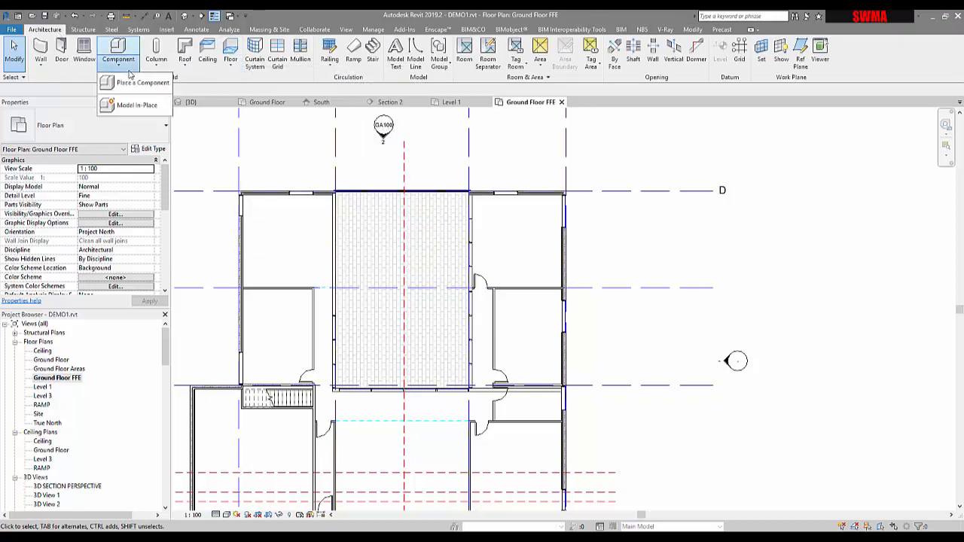
left_click(130, 84)
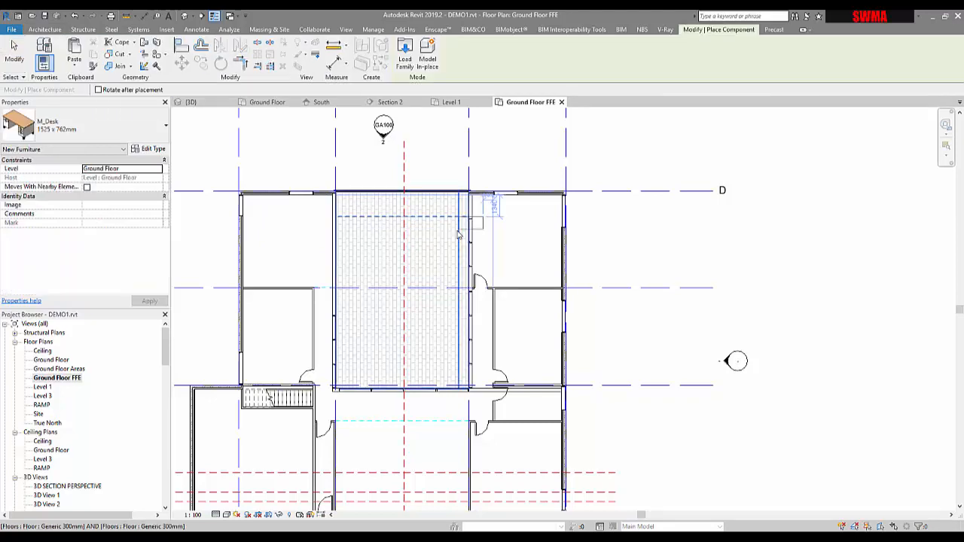
left_click(91, 134)
scroll(88, 173, "down", 4)
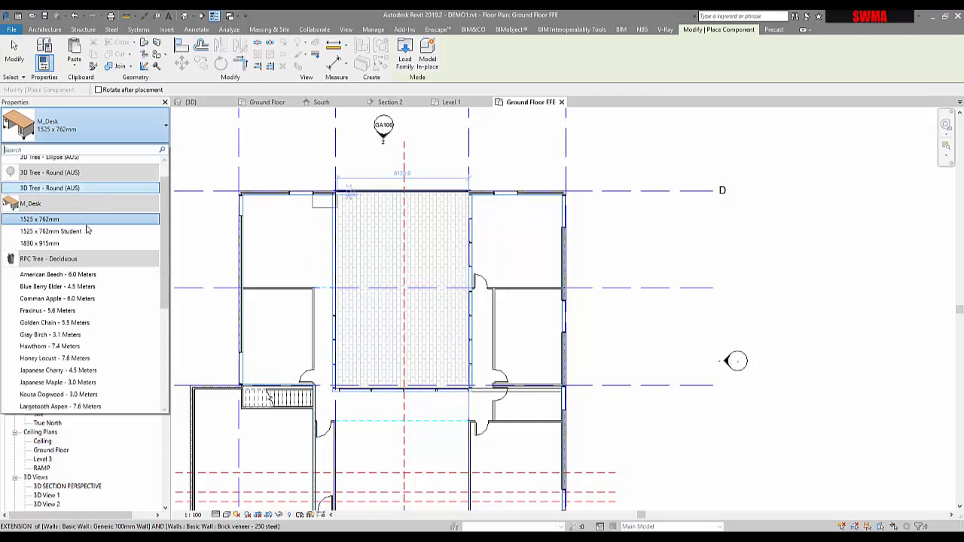
scroll(87, 229, "down", 1)
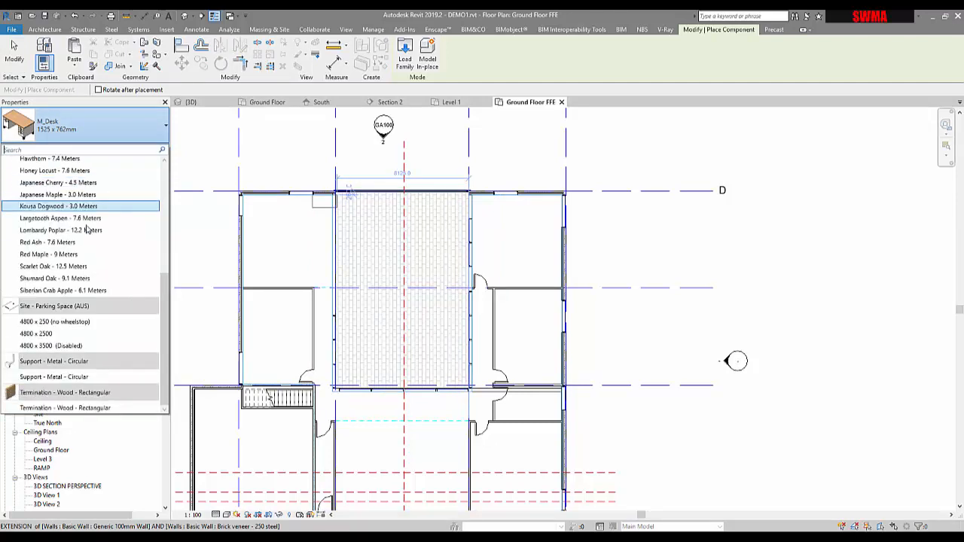
scroll(87, 229, "up", 5)
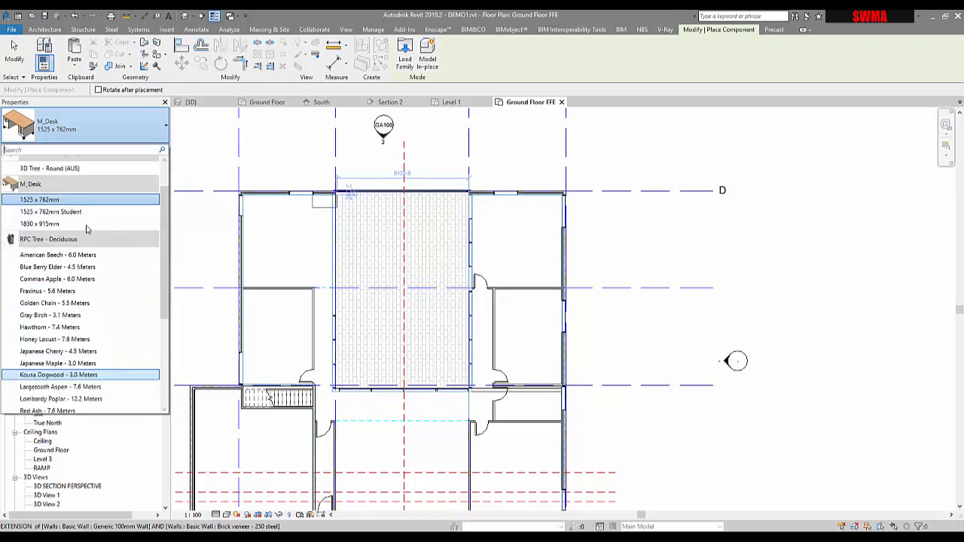
left_click(275, 12)
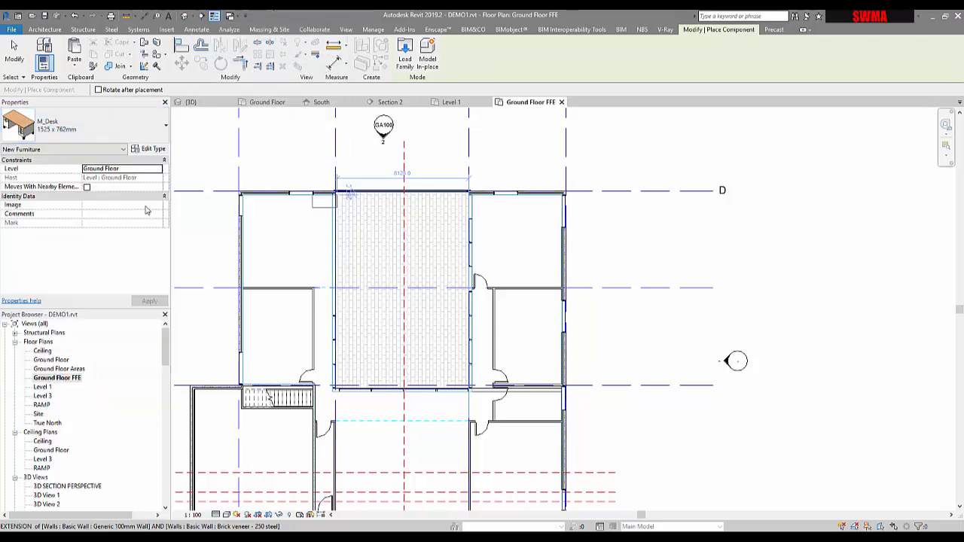
Step: Browse the project's loaded families and expand Furniture to view the M_Desk types
left_click(6, 324)
scroll(22, 414, "down", 6)
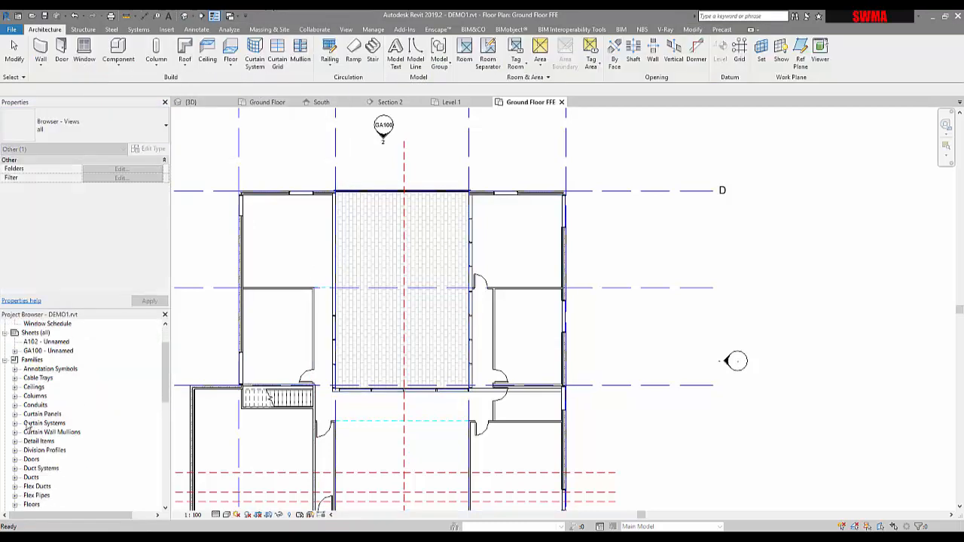
scroll(28, 426, "down", 2)
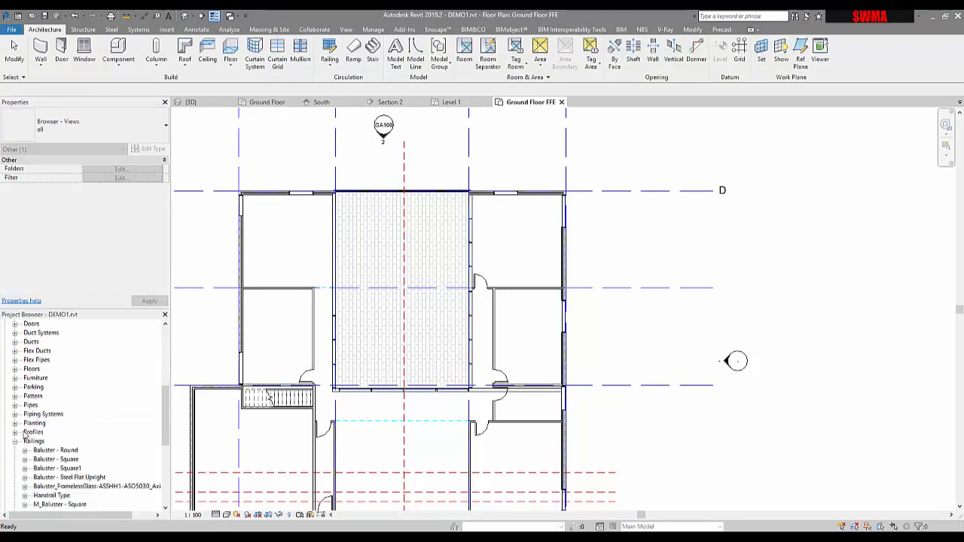
left_click(15, 442)
left_click(15, 450)
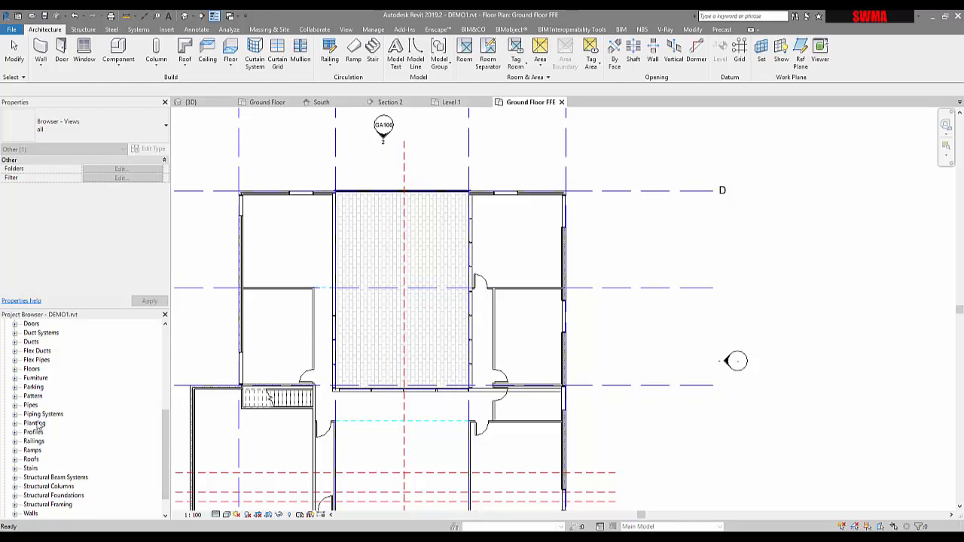
left_click(15, 378)
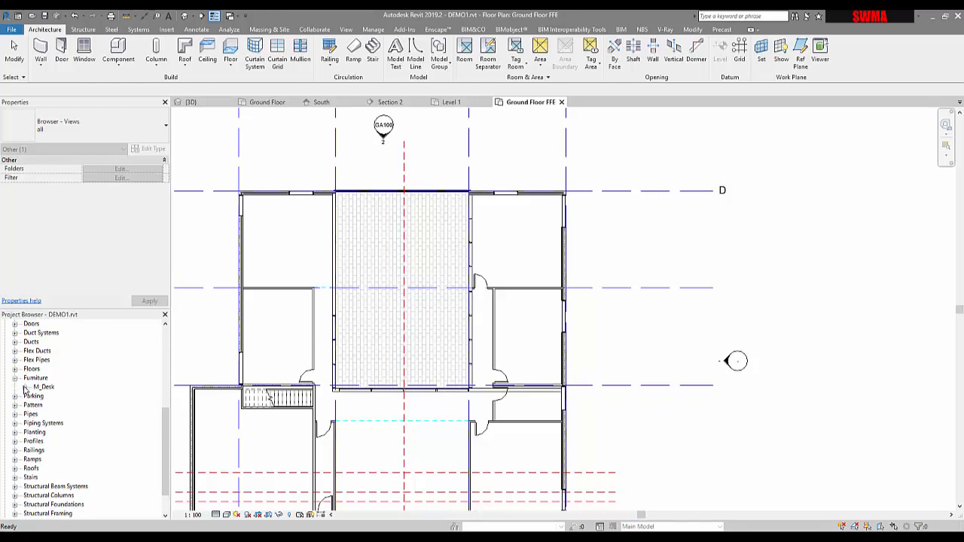
left_click(24, 387)
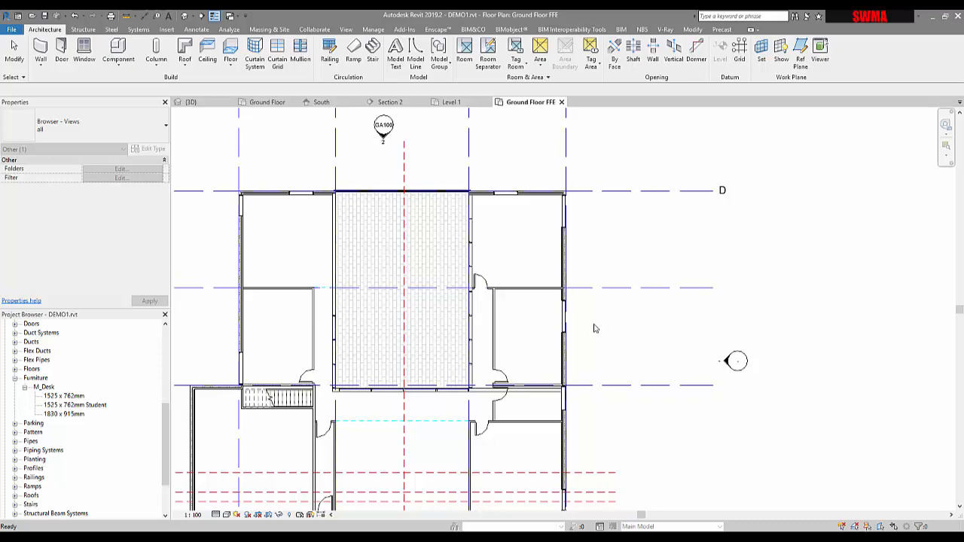
Step: Place a 1525 x 762mm M_Desk in the south-east room of the Ground Floor FFE plan
left_click(223, 217)
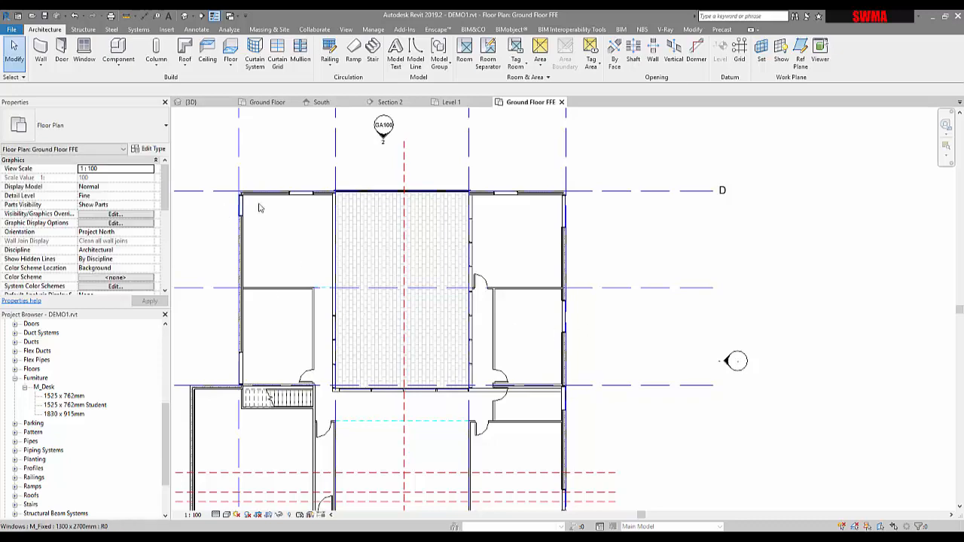
middle_click_drag(309, 239, 331, 205)
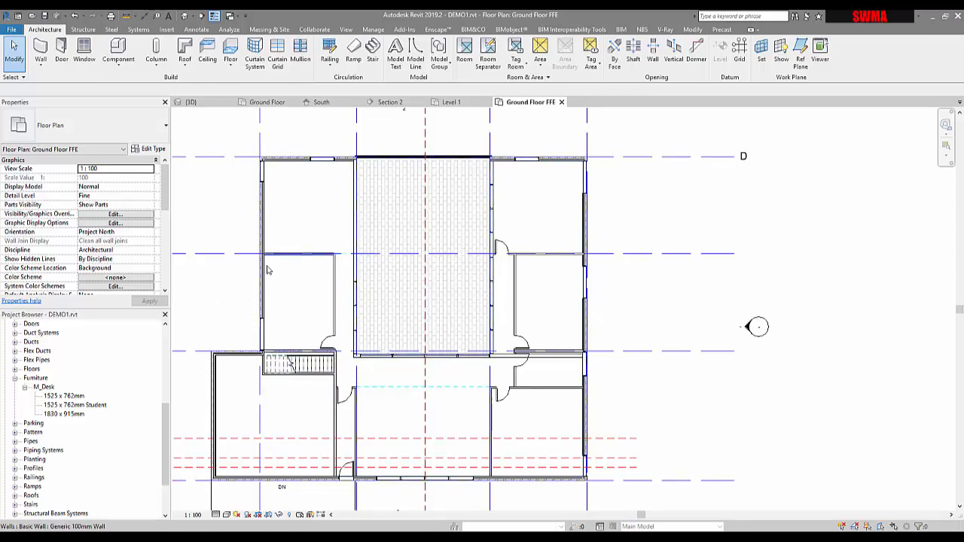
left_click(48, 396)
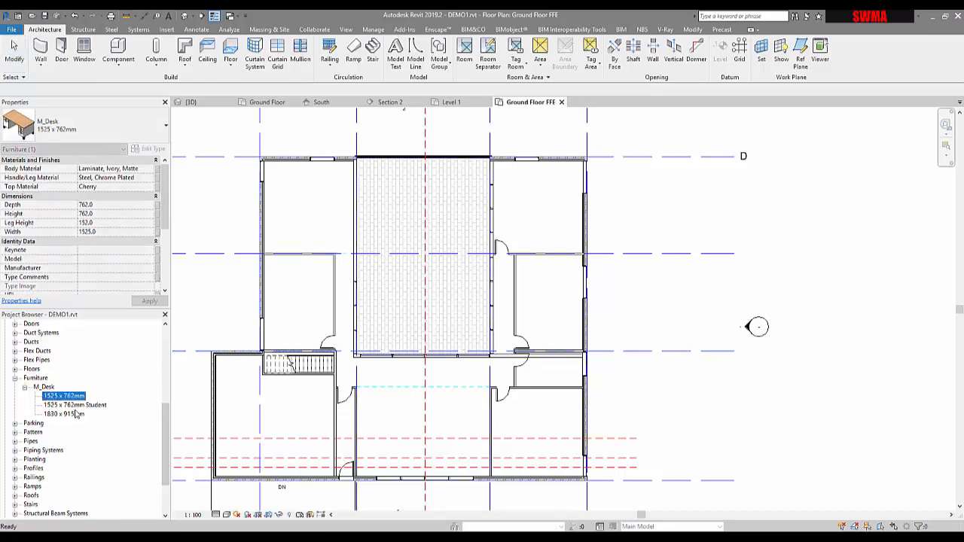
left_click(50, 406)
left_click(58, 414)
left_click(61, 398)
left_click_drag(529, 437, 530, 435)
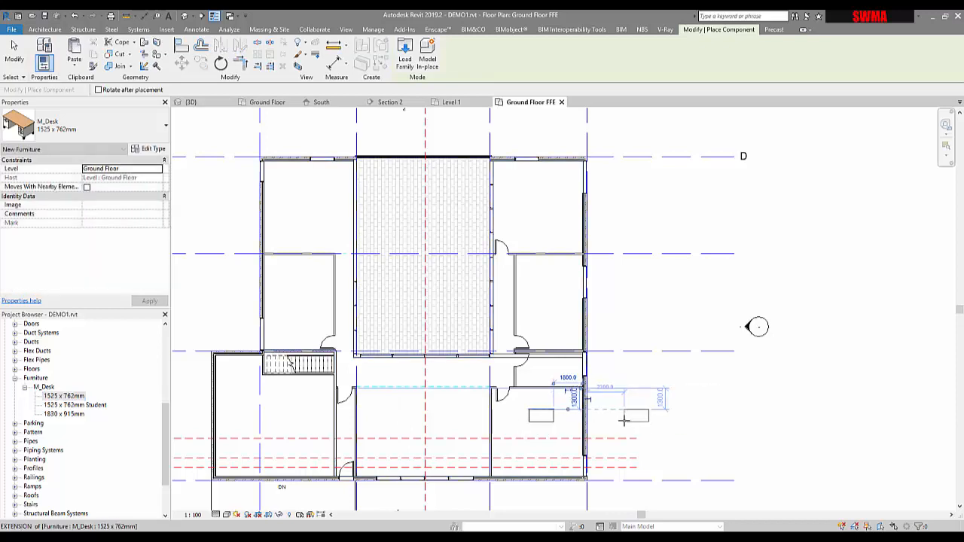
scroll(561, 391, "up", 3)
scroll(532, 413, "down", 1)
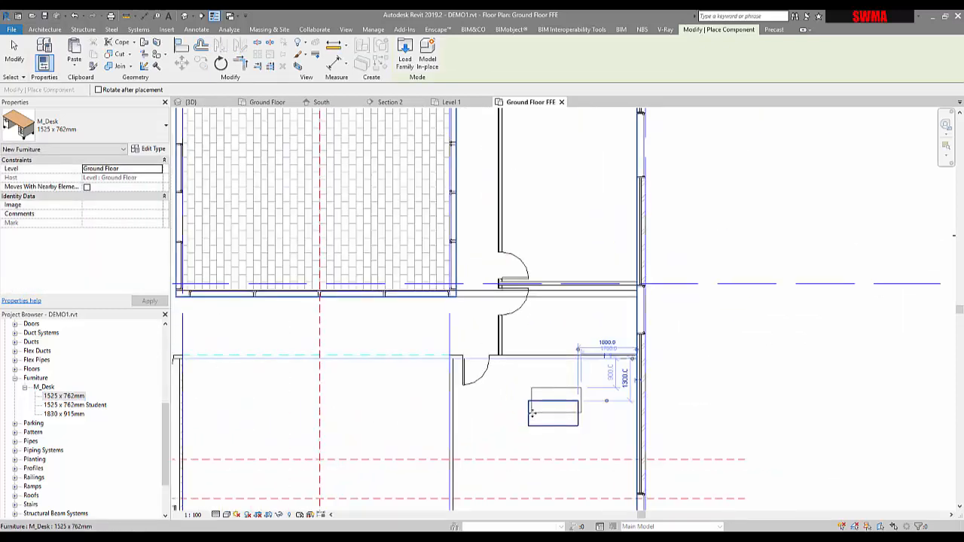
left_click(532, 412)
key("Escape")
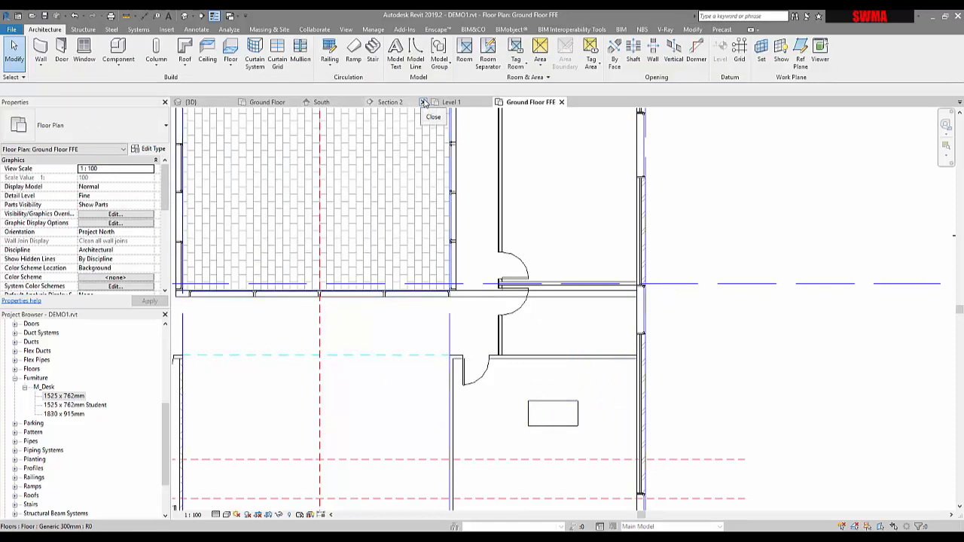
Step: Close the Level 1, Section 2, South and Ground Floor view tabs
left_click(423, 102)
left_click(423, 102)
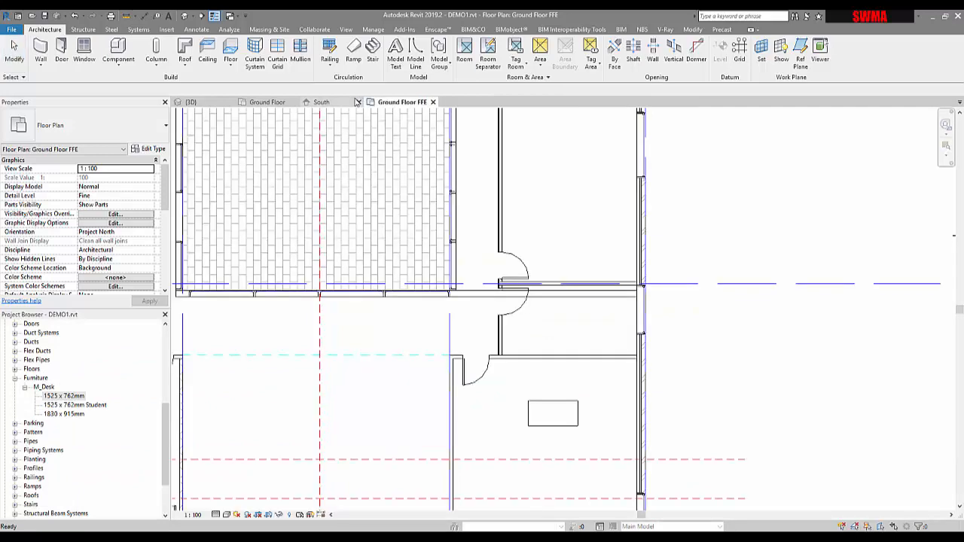
left_click(357, 102)
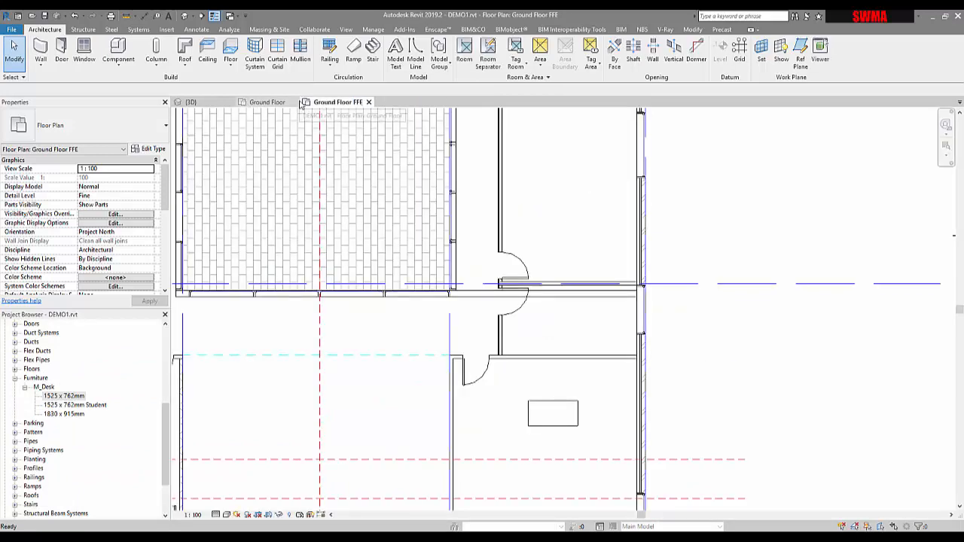
left_click(293, 101)
Step: Switch to the 3D view, enable its section box and lower the box's top to cut through the ground floor
left_click(211, 105)
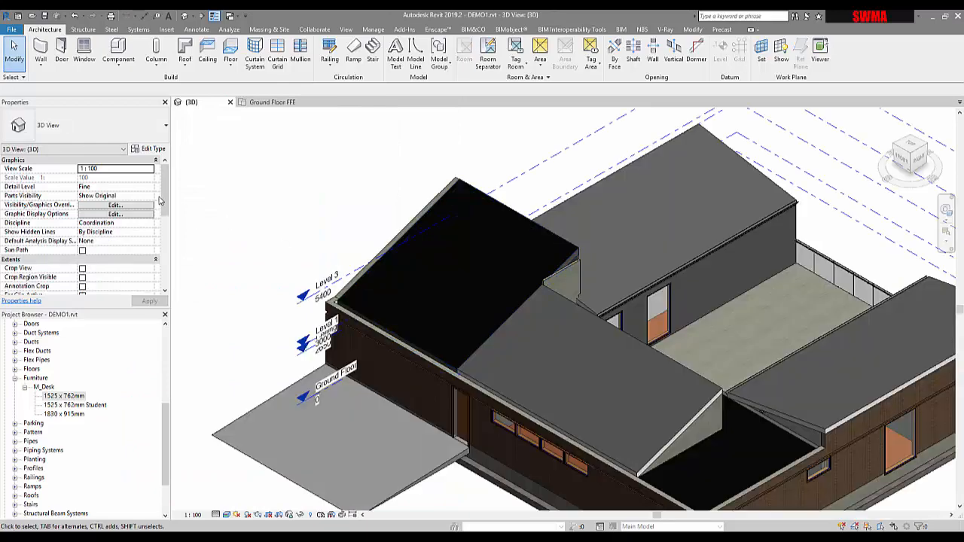
scroll(159, 201, "down", 4)
left_click(83, 223)
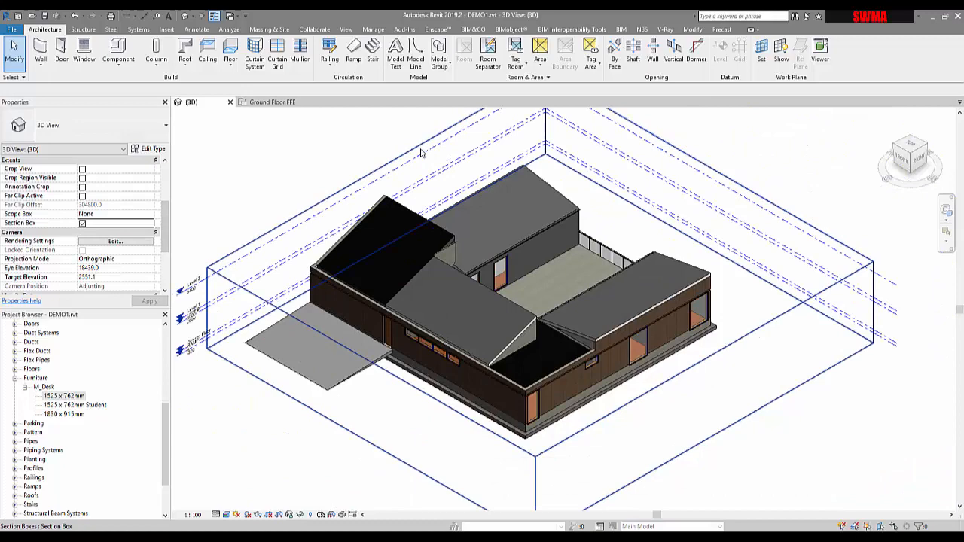
left_click(422, 152)
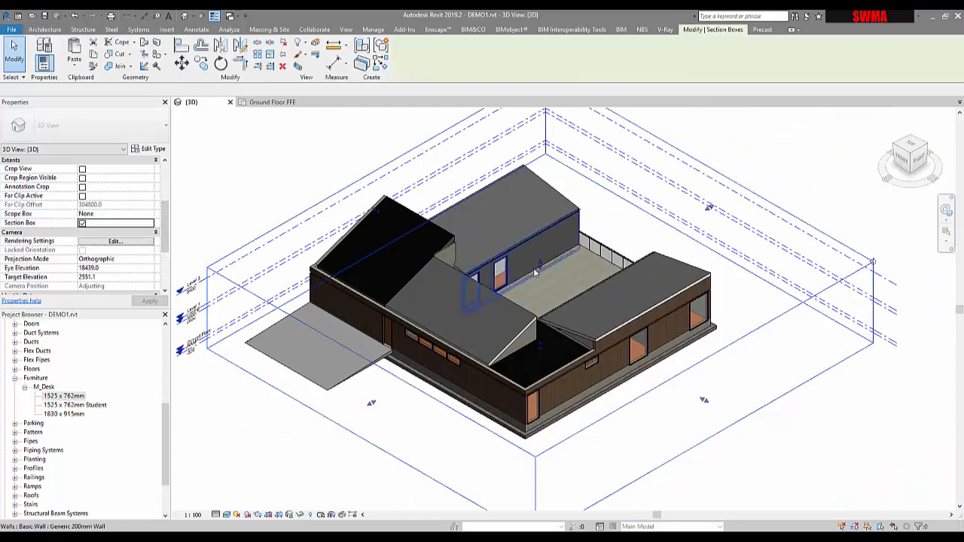
left_click_drag(540, 269, 537, 316)
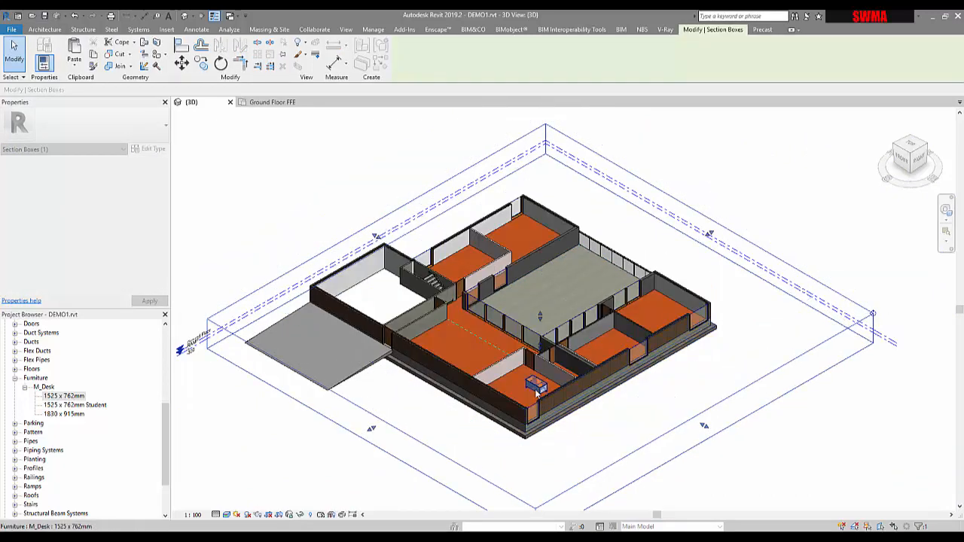
Step: Rotate the placed desk in the 3D view
scroll(549, 422, "up", 6)
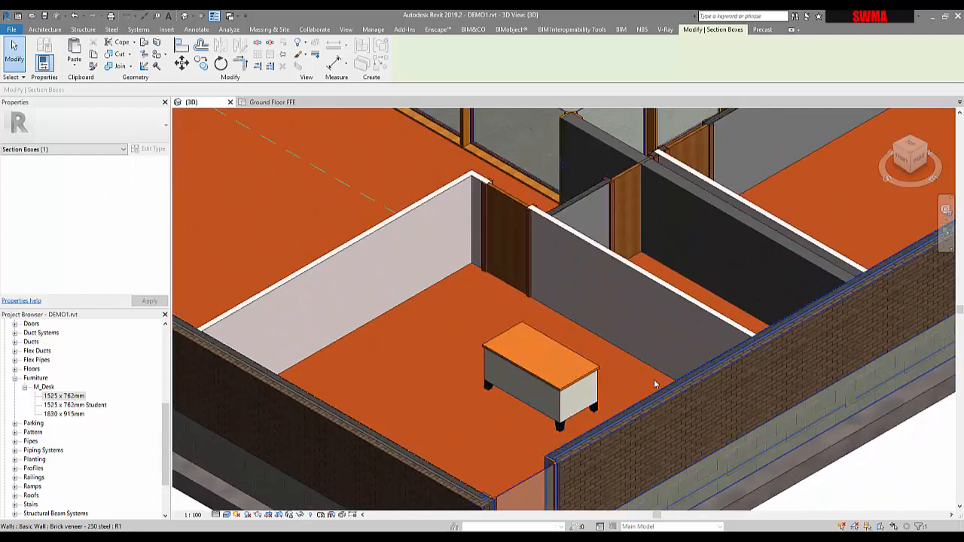
left_click(590, 385)
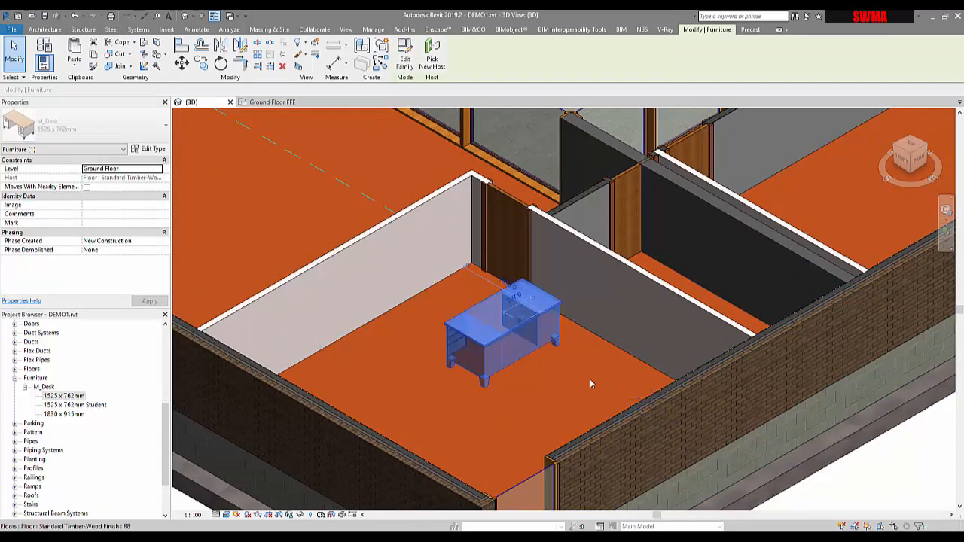
key("space")
scroll(560, 390, "down", 4)
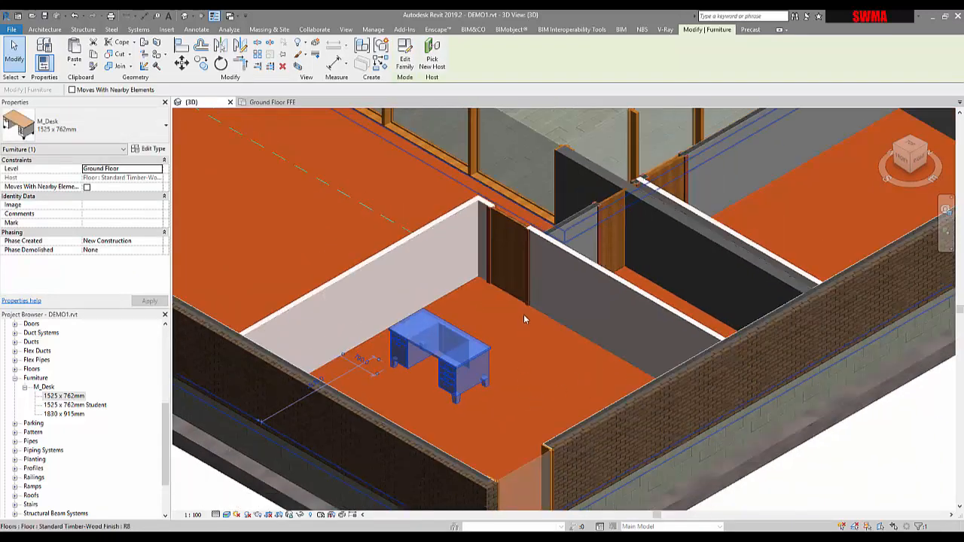
key("Escape")
Step: Delete the desk from the ground floor room
scroll(465, 358, "up", 4)
scroll(465, 357, "up", 4)
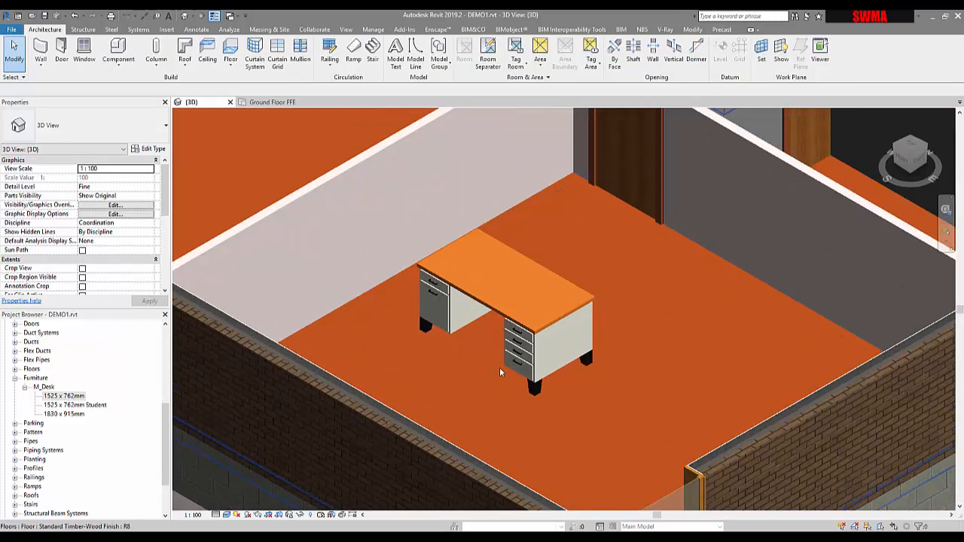
scroll(586, 329, "up", 2)
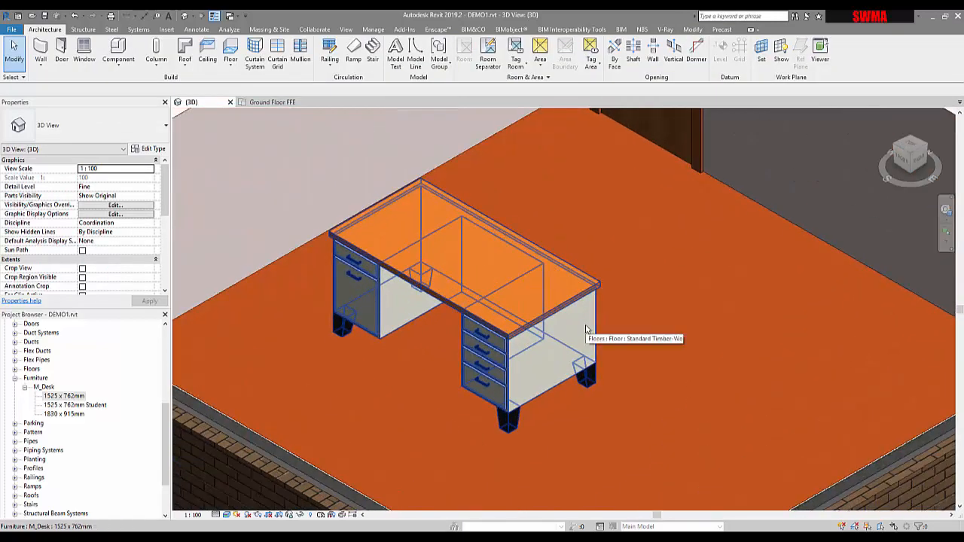
left_click(528, 317)
key("Delete")
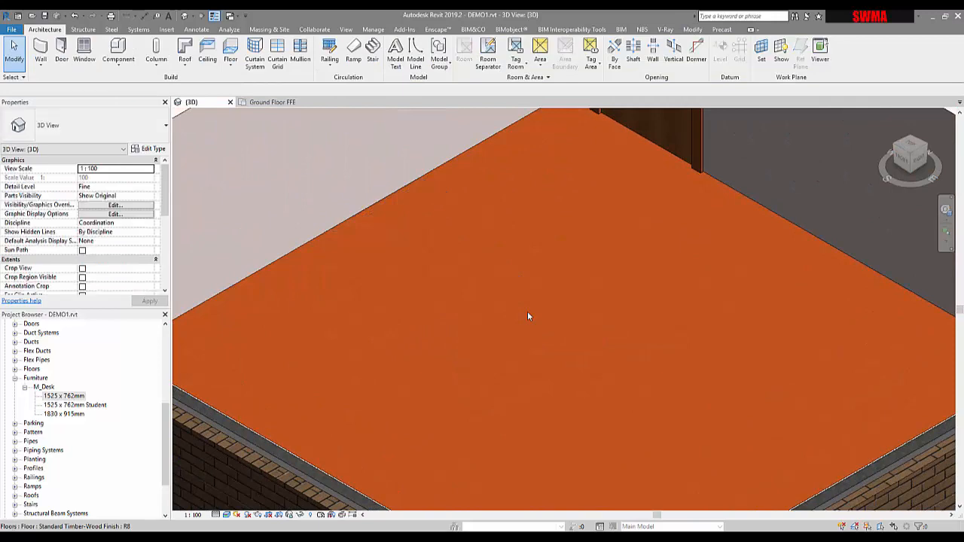
Step: Switch from the 3D view to the Ground Floor FFE floor plan view
scroll(528, 317, "up", 2)
scroll(528, 317, "down", 5)
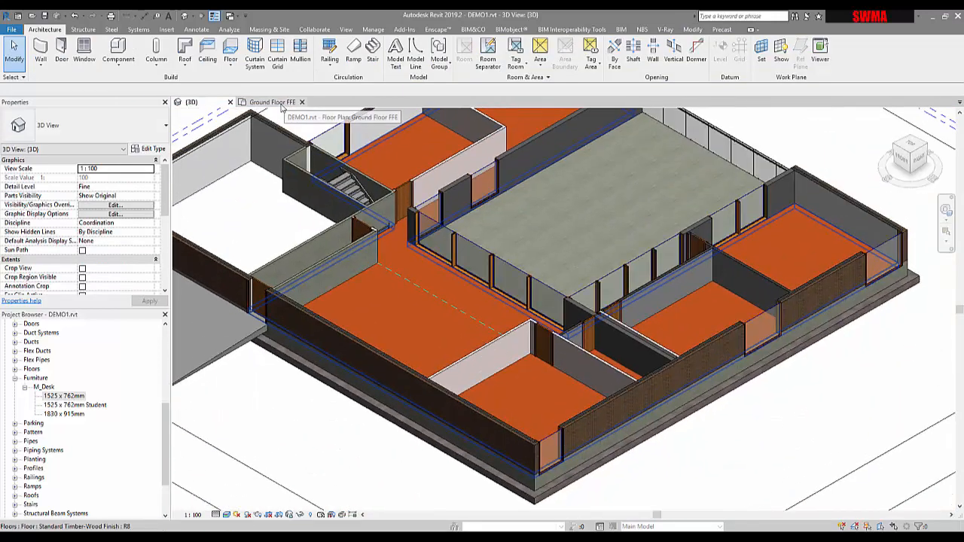
left_click(292, 102)
mouse_move(349, 141)
middle_mouse_down()
mouse_move(385, 239)
mouse_move(508, 247)
mouse_move(485, 238)
middle_mouse_up()
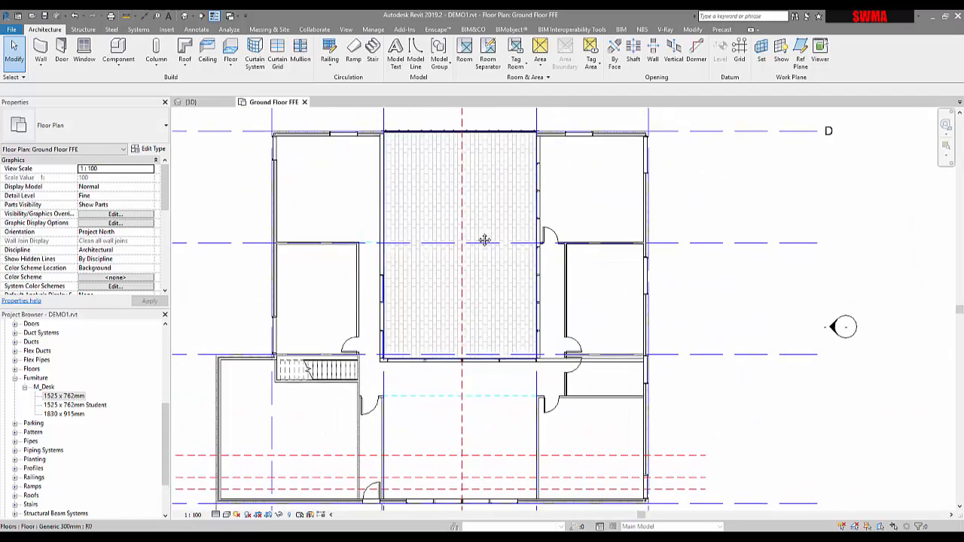
Step: Open the Load Family dialog and navigate to the Furniture folder of the Australia library
left_click(167, 29)
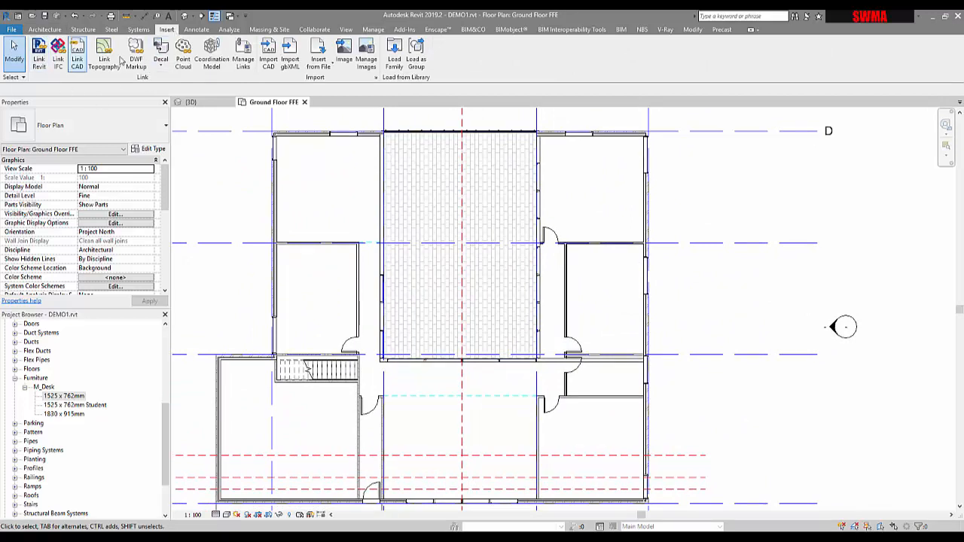
left_click(395, 64)
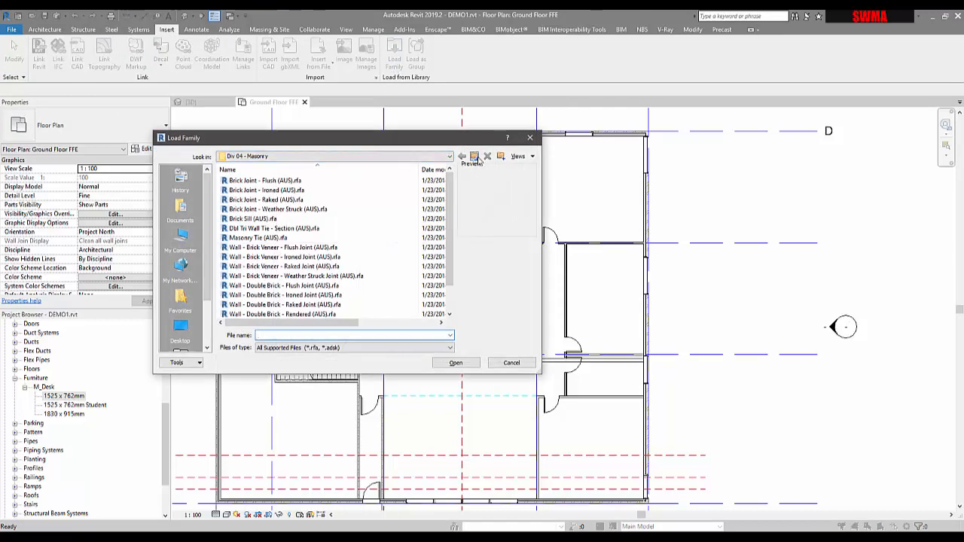
left_click(475, 157)
left_click(474, 157)
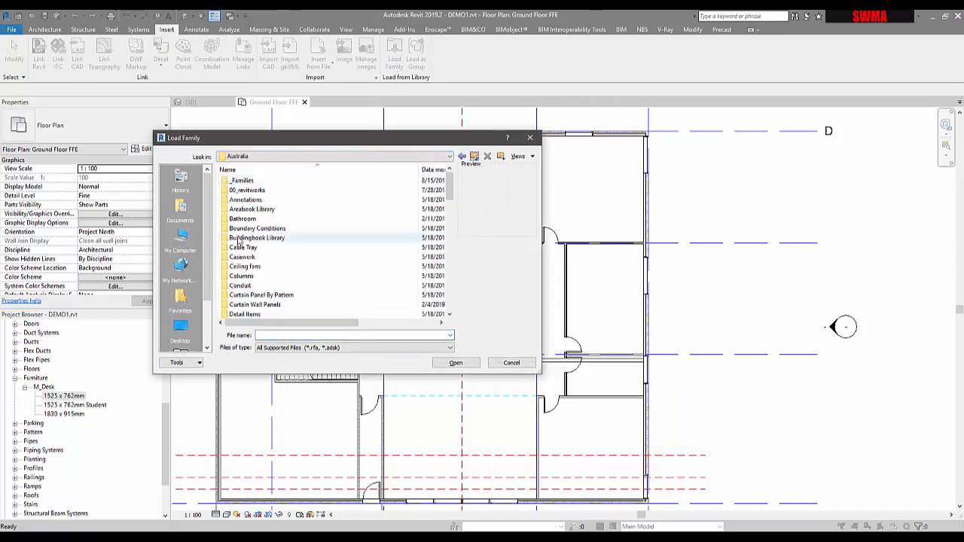
scroll(269, 233, "down", 4)
scroll(269, 233, "down", 5)
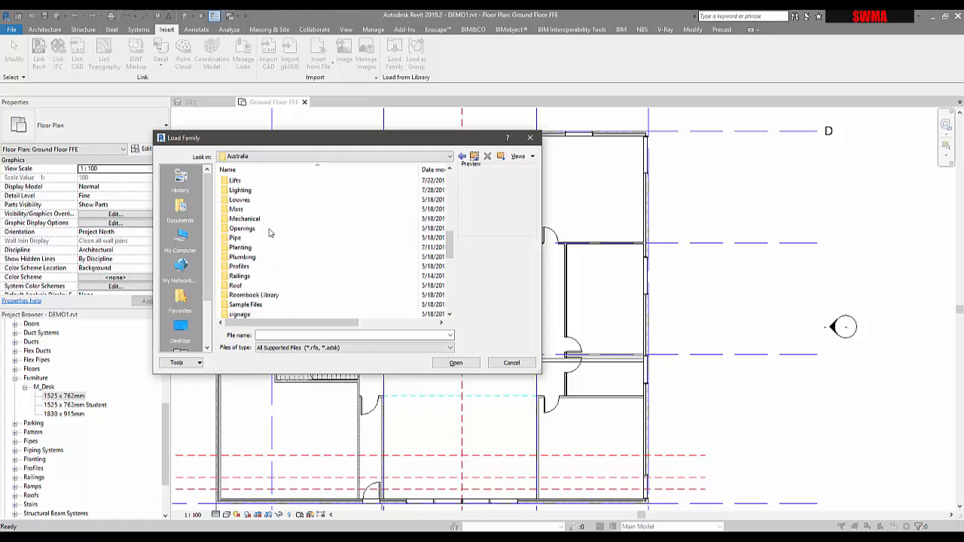
scroll(269, 233, "up", 3)
scroll(269, 233, "down", 2)
scroll(269, 233, "down", 6)
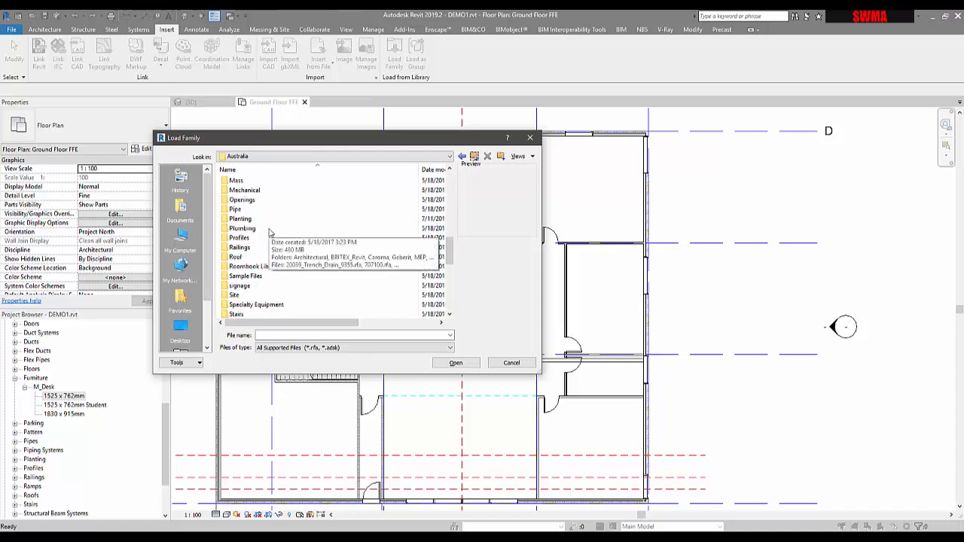
scroll(269, 233, "up", 7)
scroll(269, 233, "up", 5)
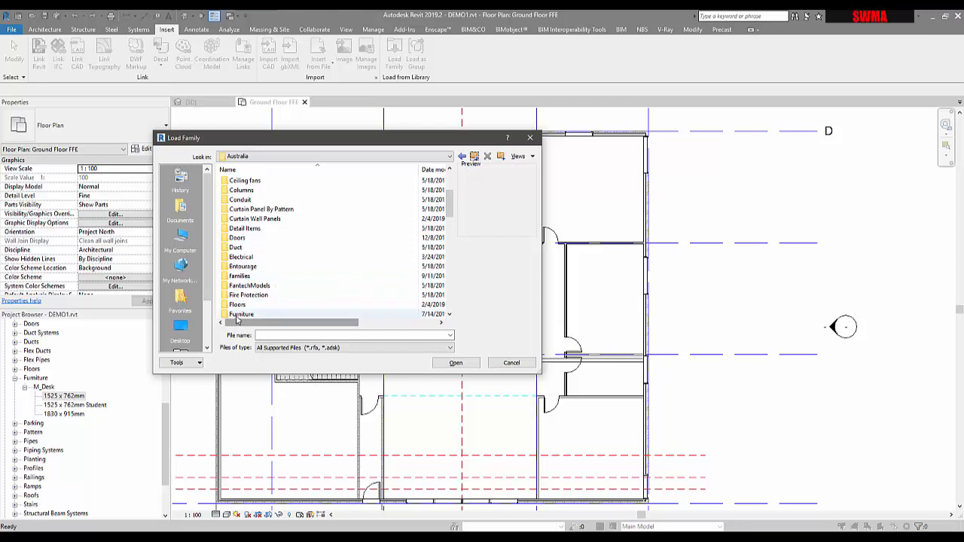
double_click(257, 314)
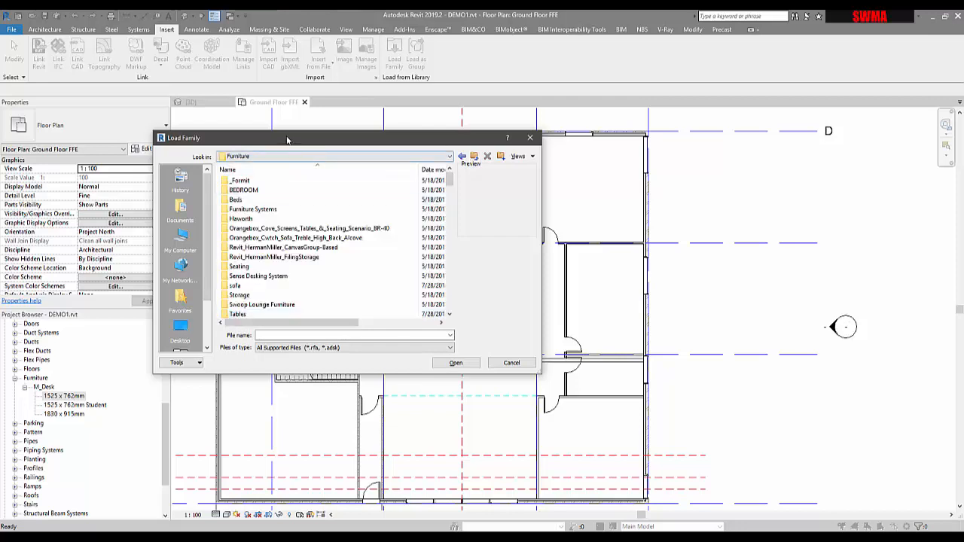
left_click_drag(288, 139, 280, 131)
left_click_drag(399, 367, 399, 449)
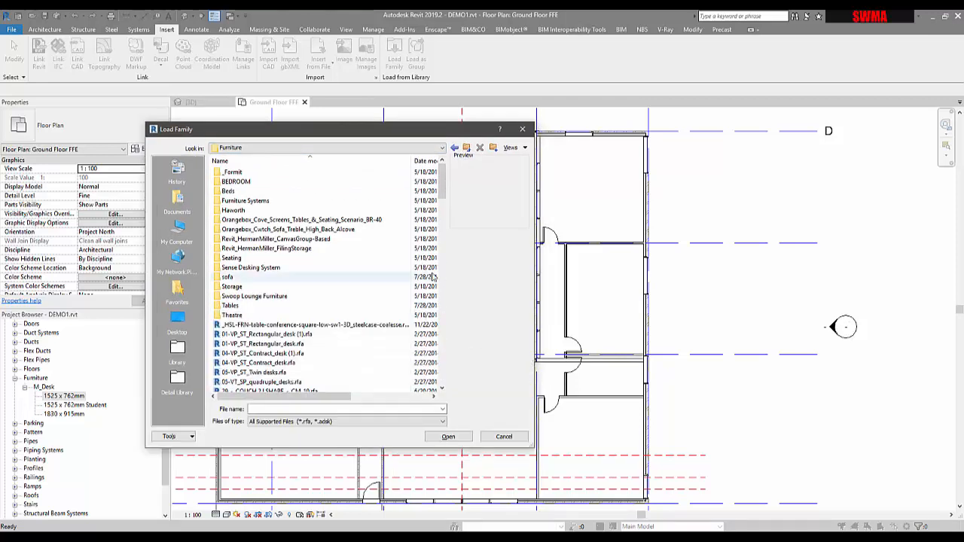
left_click_drag(443, 184, 435, 332)
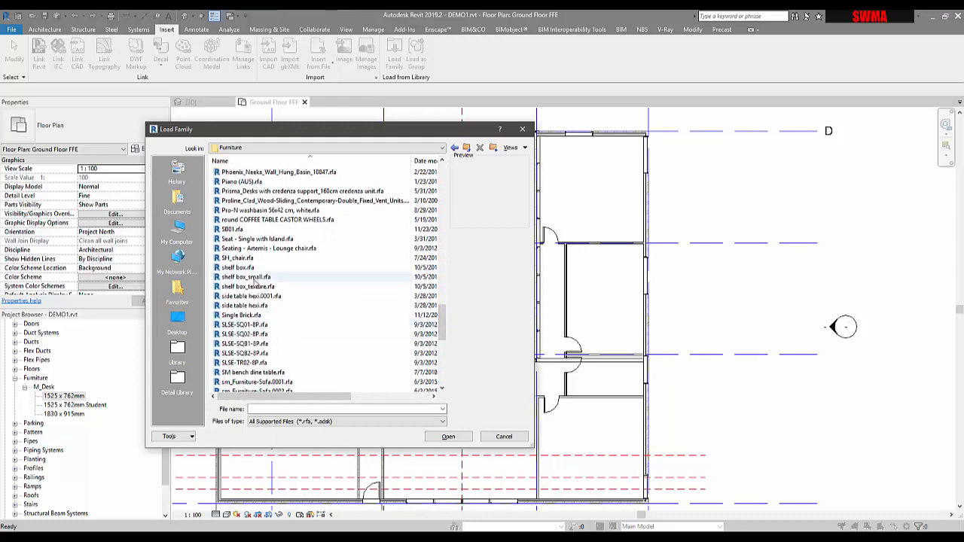
Step: Browse the Furniture folder's family files, previewing several of them
scroll(264, 327, "down", 4)
left_click(249, 325)
scroll(249, 327, "down", 5)
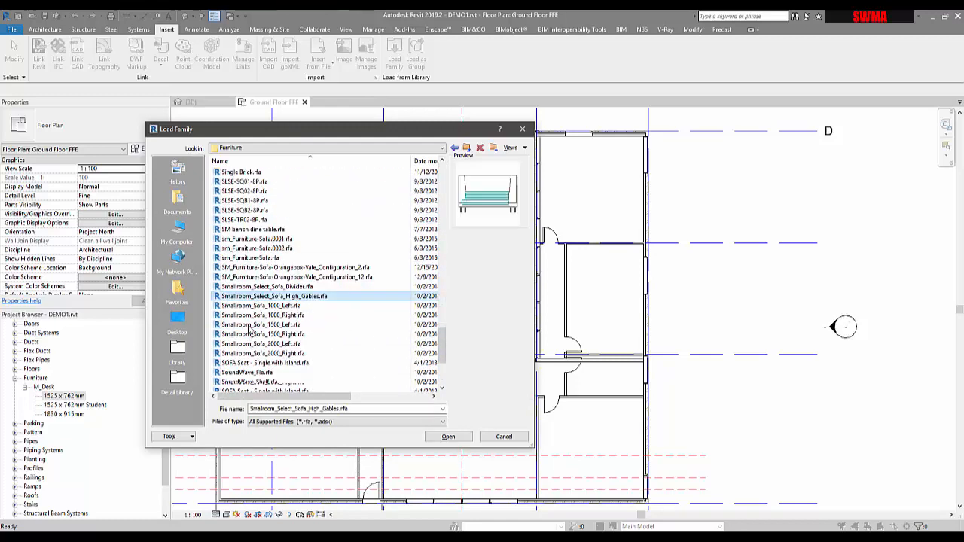
left_click(247, 354)
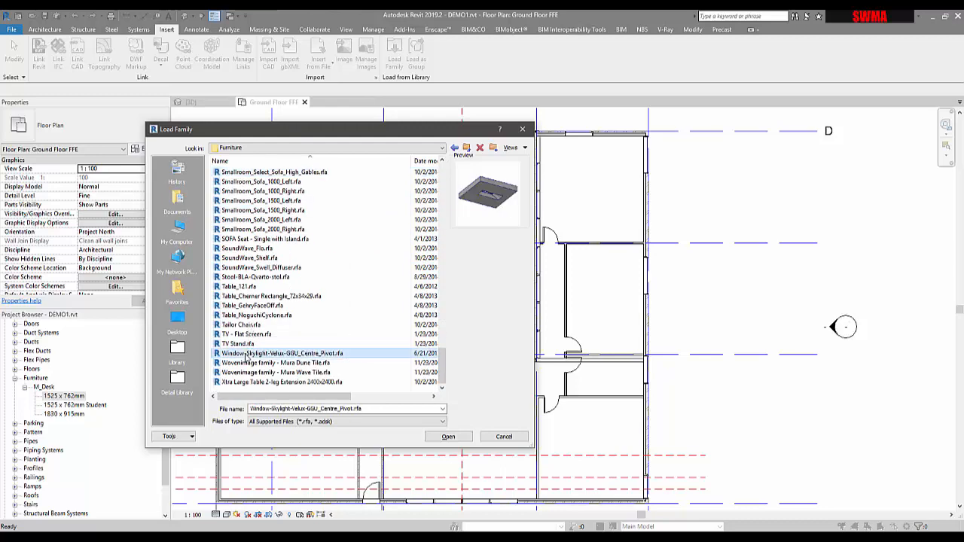
left_click(246, 364)
scroll(247, 365, "up", 9)
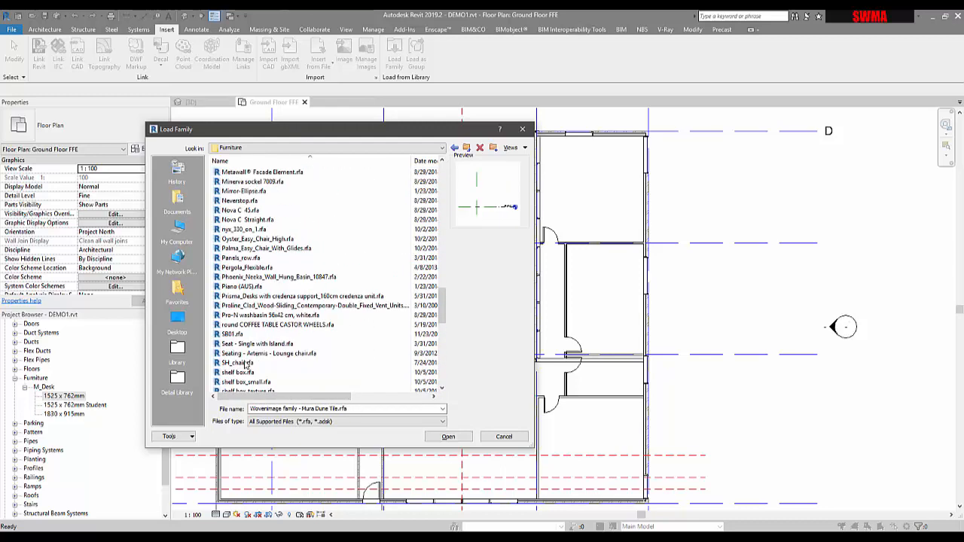
scroll(247, 347, "up", 5)
scroll(247, 332, "down", 2)
left_click(242, 315)
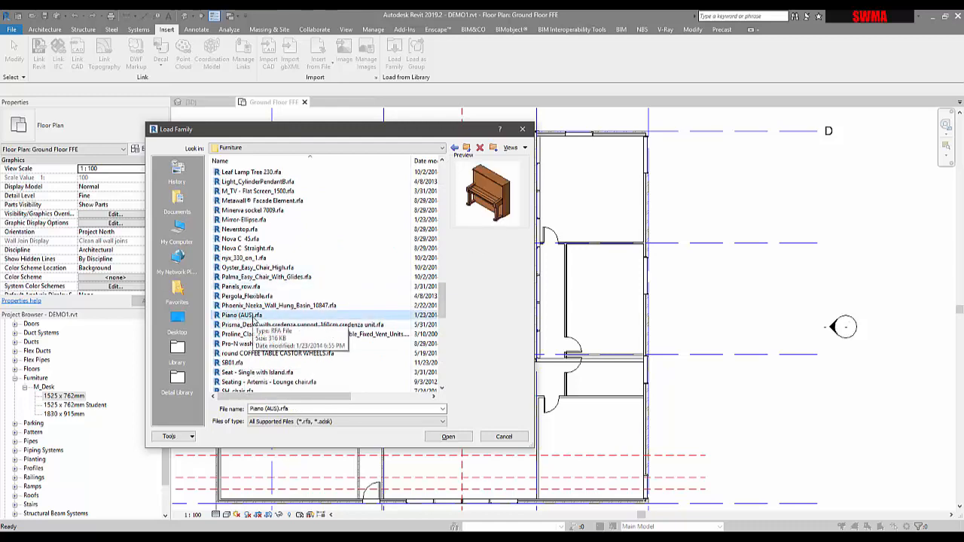
scroll(255, 322, "up", 8)
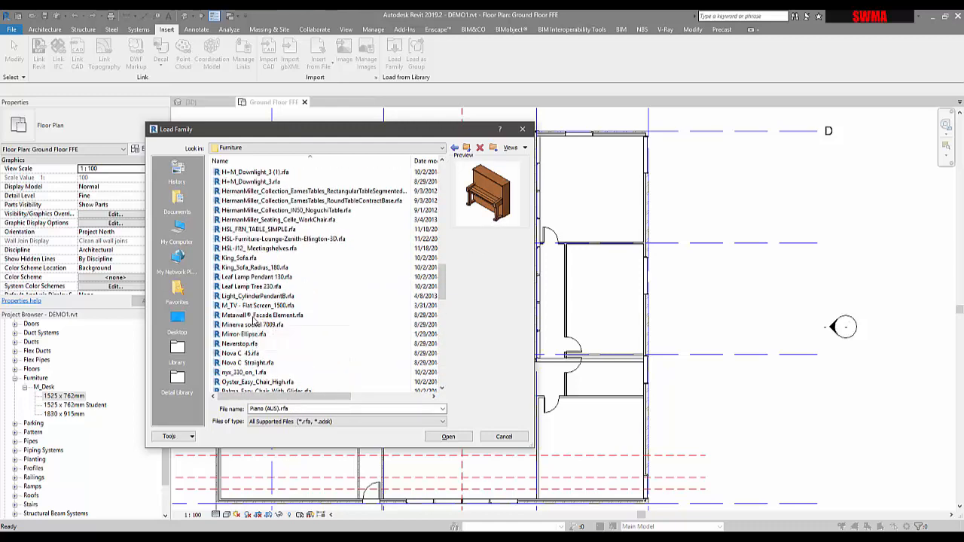
scroll(254, 322, "up", 6)
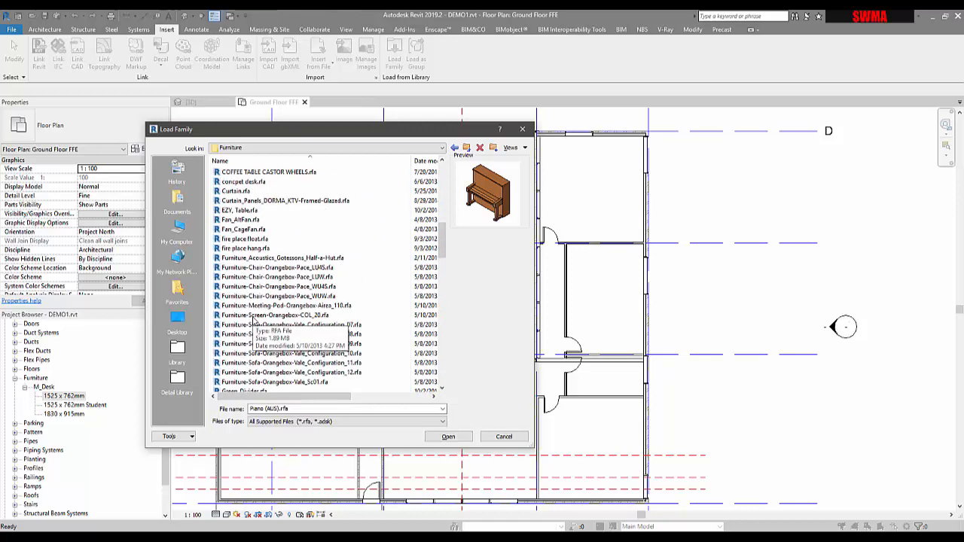
scroll(251, 175, "up", 4)
scroll(252, 177, "up", 8)
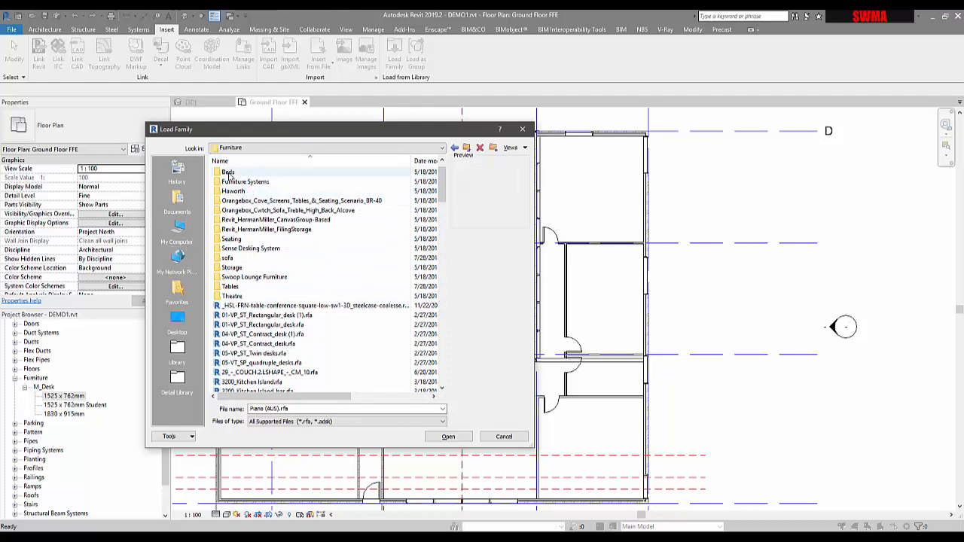
Step: Load the Bed - Large Sizes (AUS) family from the Beds folder
double_click(228, 173)
left_click(250, 176)
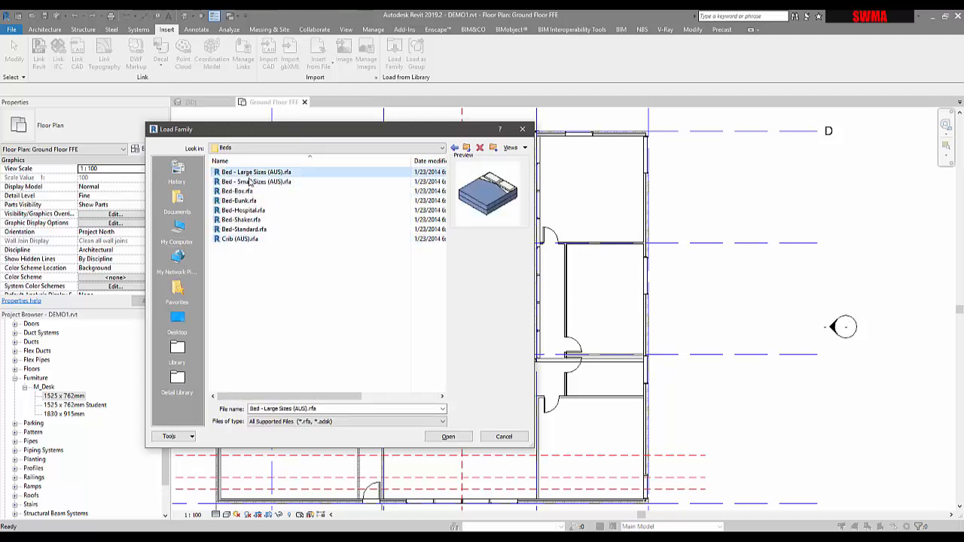
left_click(252, 184)
left_click(255, 174)
left_click(448, 437)
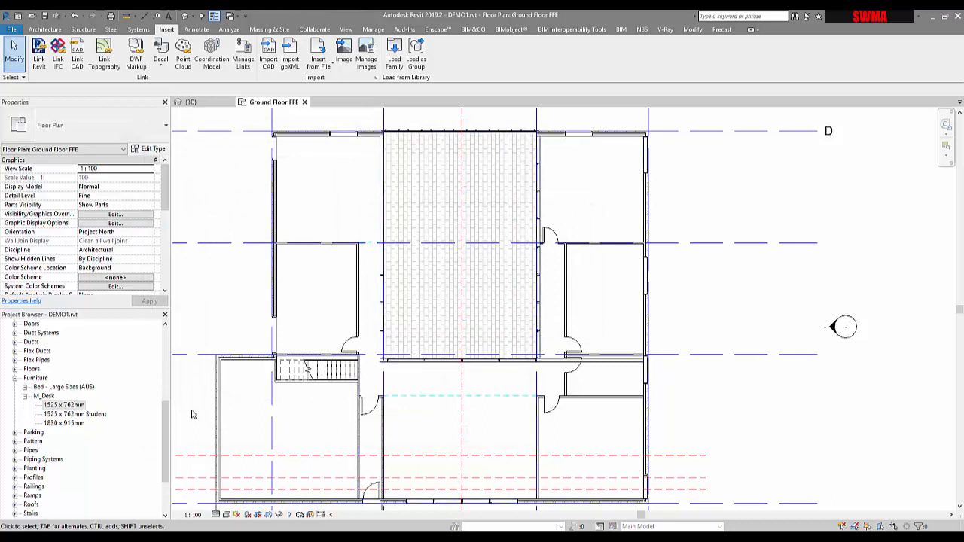
Step: Place a King bed from the Bed - Large Sizes (AUS) family in the upper-right bedroom
left_click(39, 405)
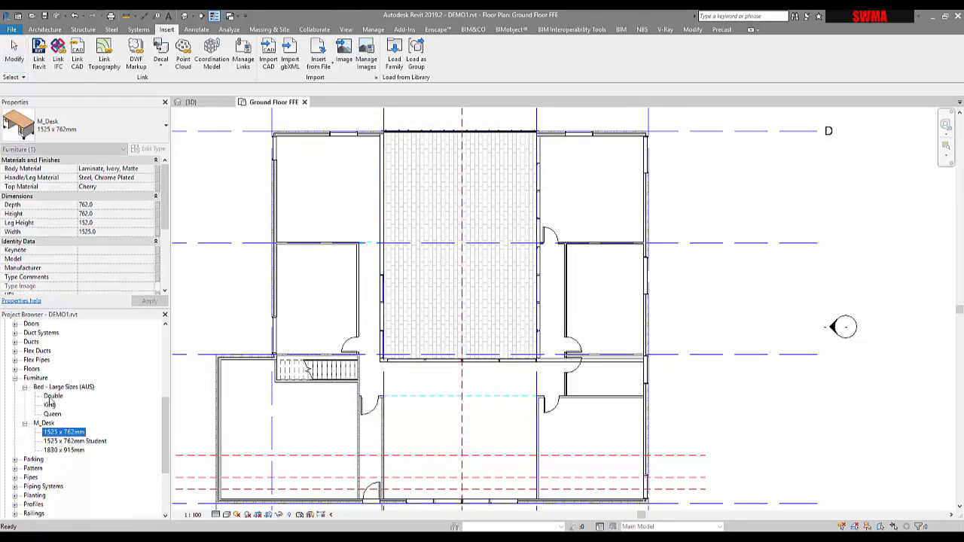
left_click(50, 405)
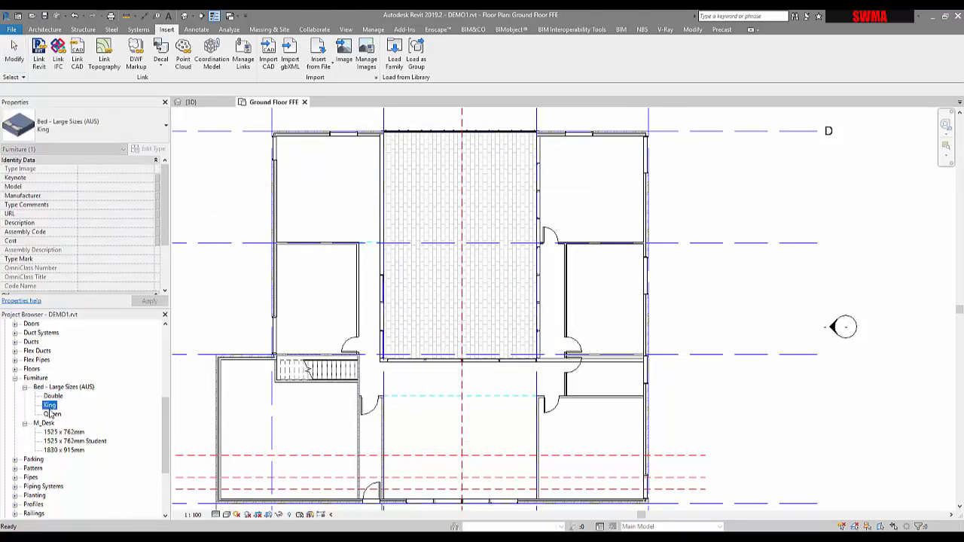
left_click(50, 414)
left_click(51, 407)
left_click_drag(50, 405, 583, 186)
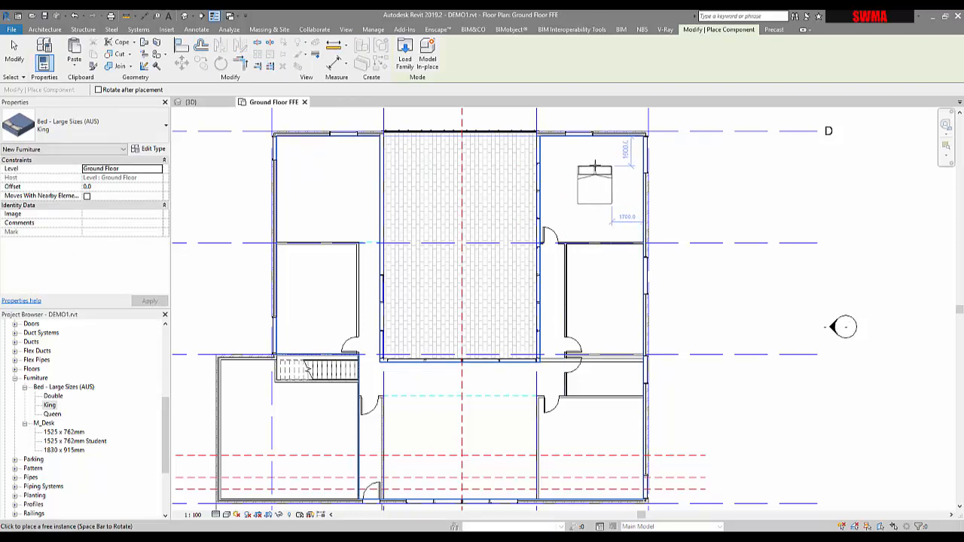
left_click(594, 165)
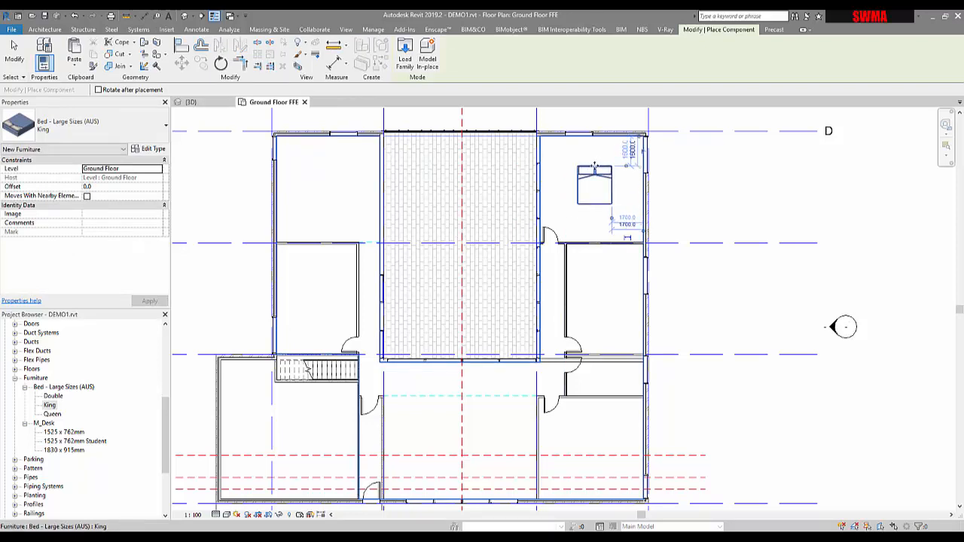
key("Escape")
key("Escape")
Step: Rotate the King bed 90 degrees and shift it slightly toward the room's east wall
scroll(614, 170, "up", 2)
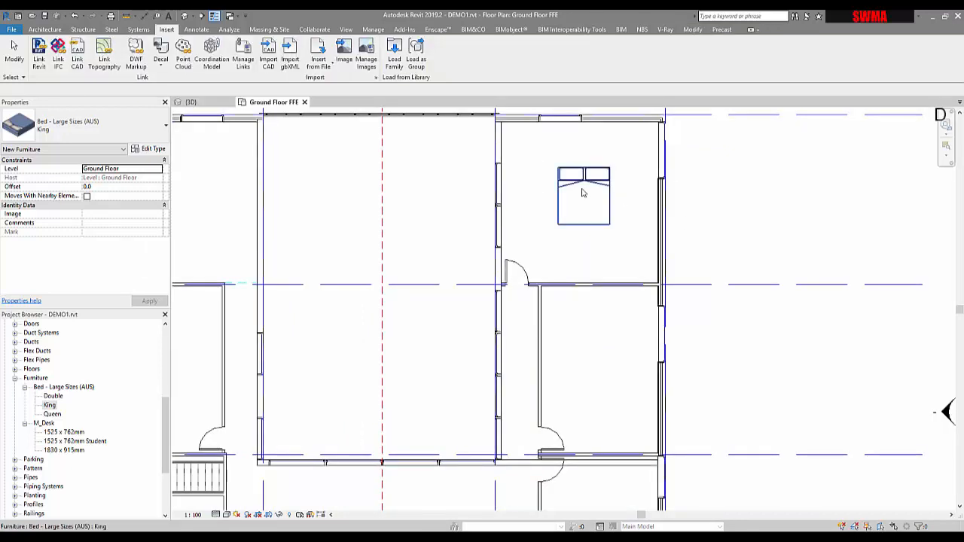
left_click(576, 191)
key("space")
key("space")
key("space")
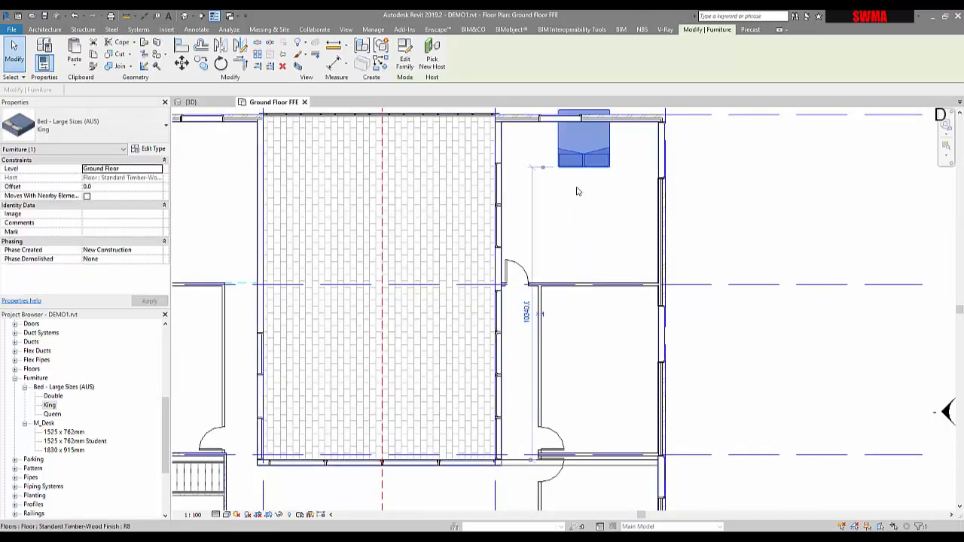
left_click_drag(598, 186, 607, 187)
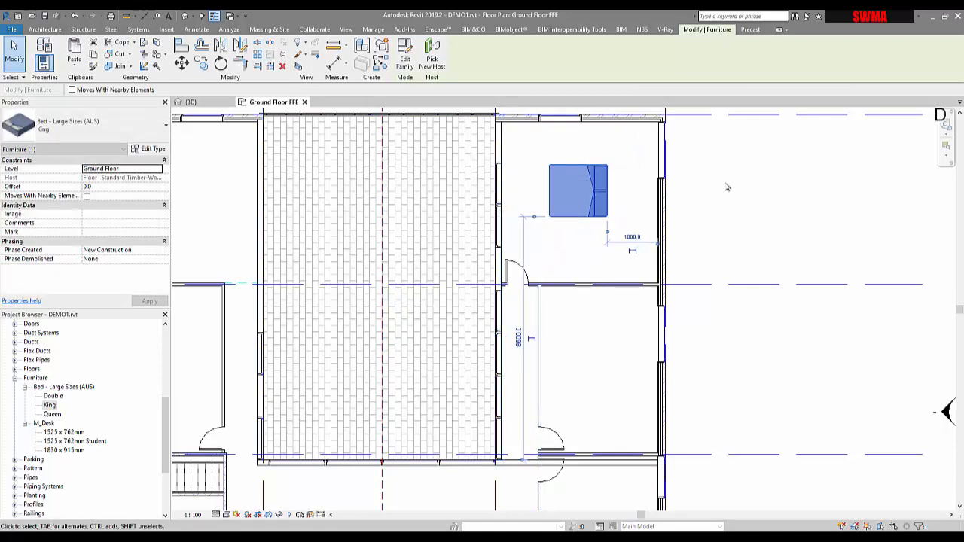
left_click(724, 186)
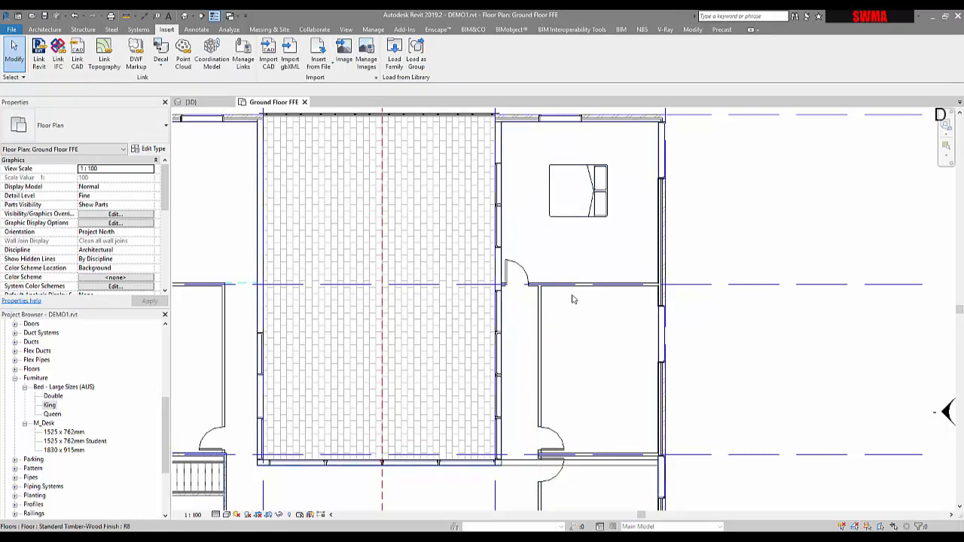
Step: Draw a new Stud steel - 90 wall vertically across the bedroom from the north wall to the south wall
left_click(546, 328)
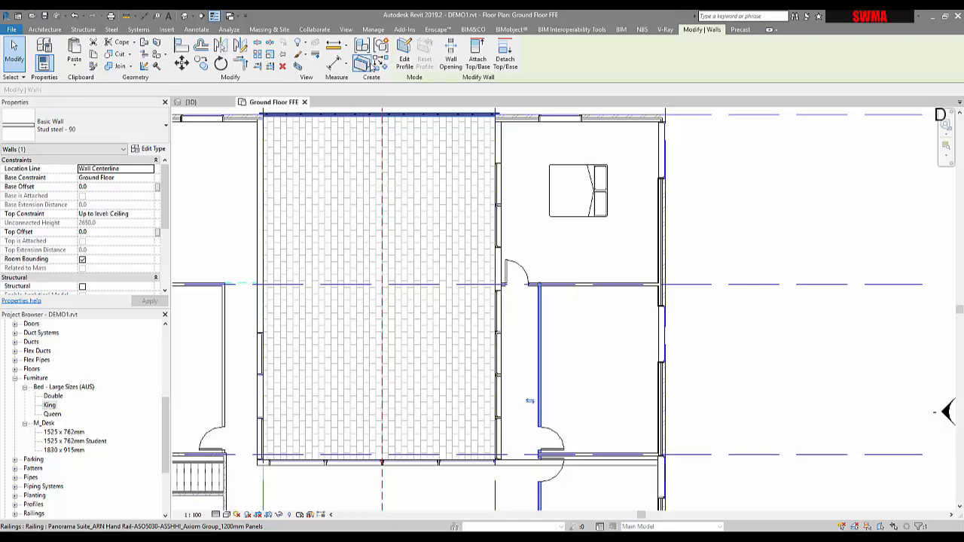
left_click(372, 64)
scroll(620, 166, "up", 2)
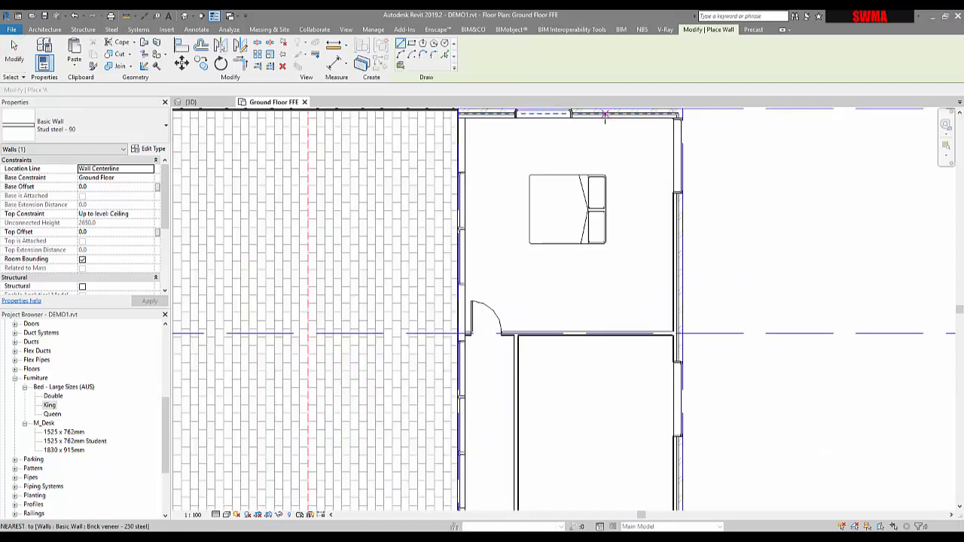
left_click(605, 115)
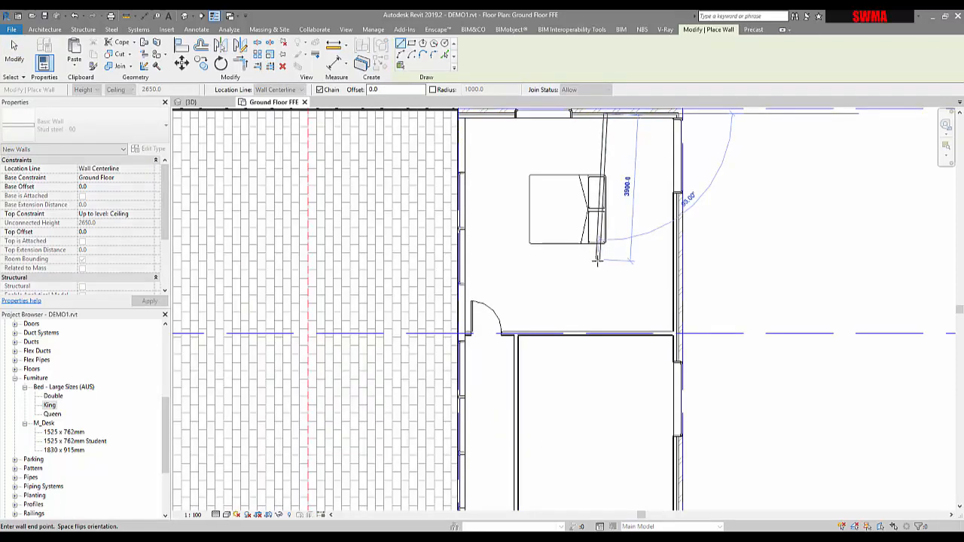
left_click(617, 311)
key("Escape")
key("Escape")
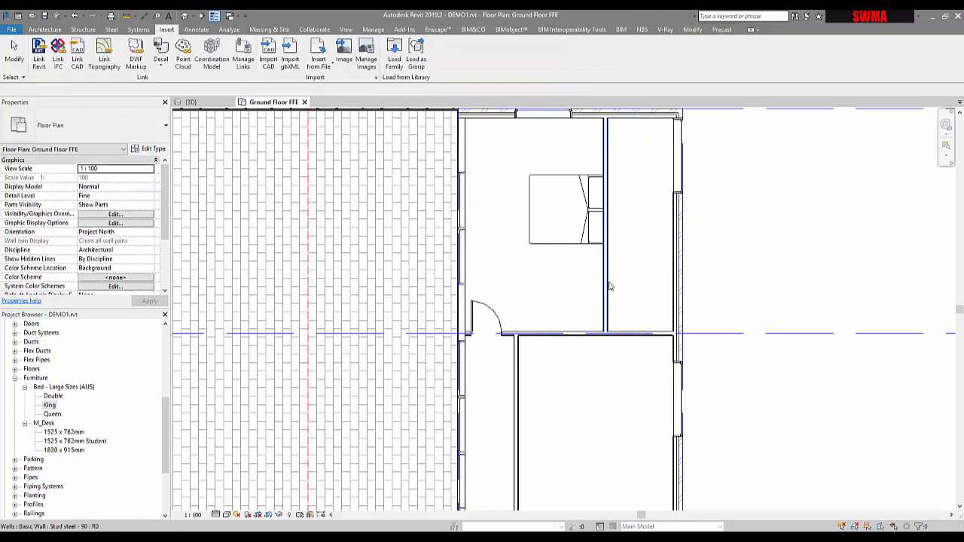
Step: Set the new wall's distance from the room's east wall to 2400 mm
left_click(640, 369)
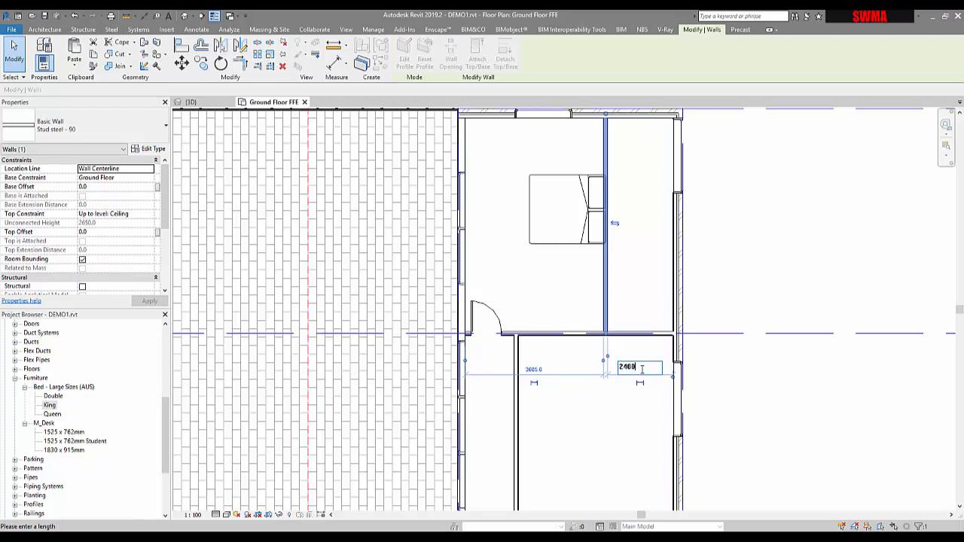
key("Return")
key("Escape")
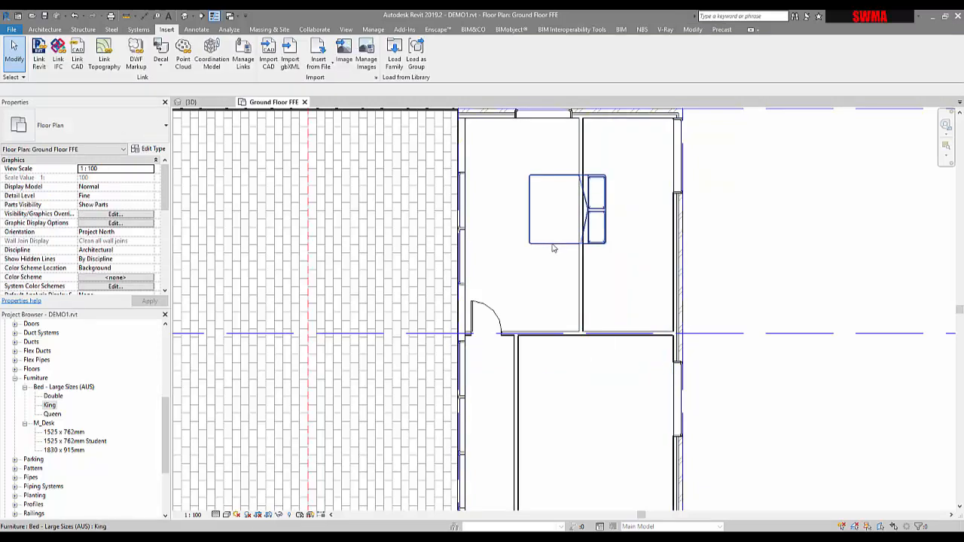
Step: Move the King bed westward in the upper-right bedroom, toward the room's west wall
left_click(606, 218)
key("v")
scroll(607, 217, "up", 2)
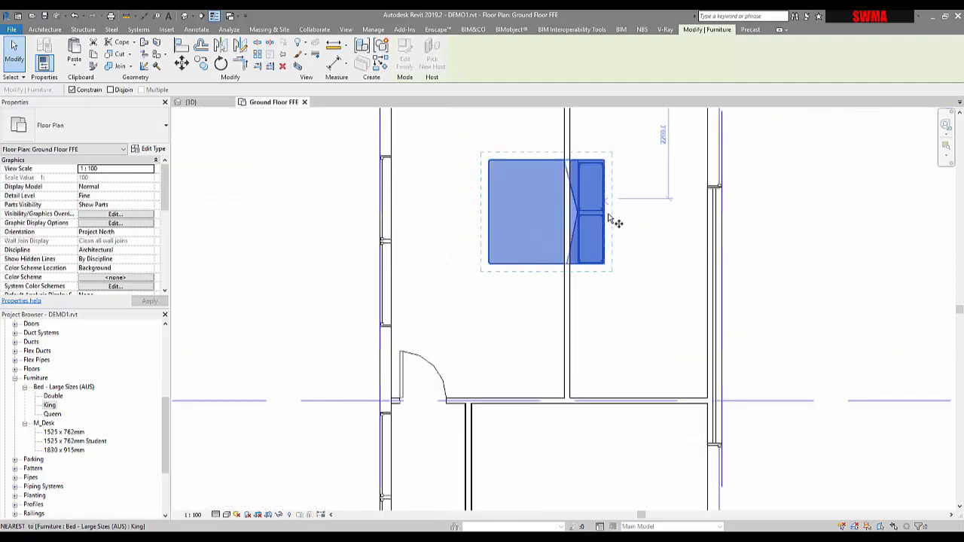
left_click(607, 217)
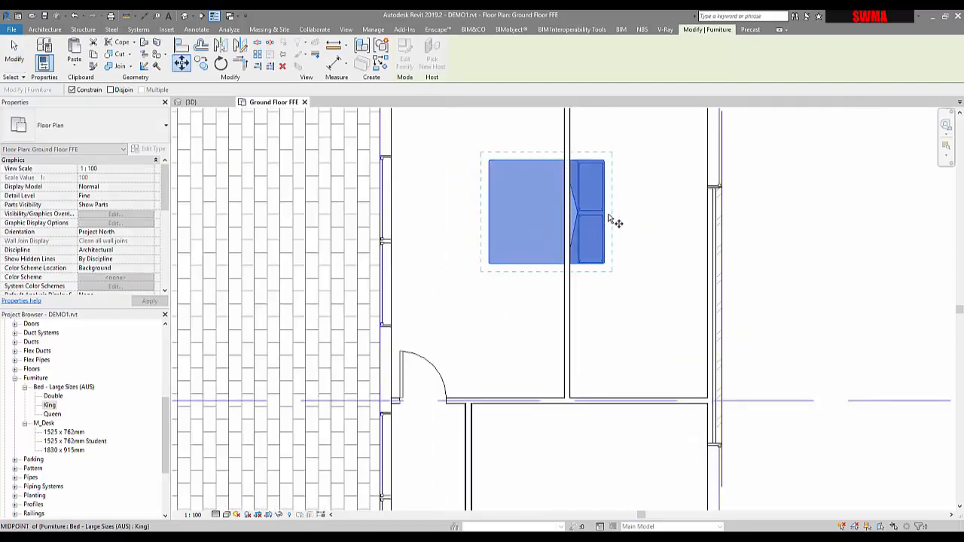
left_click(515, 238)
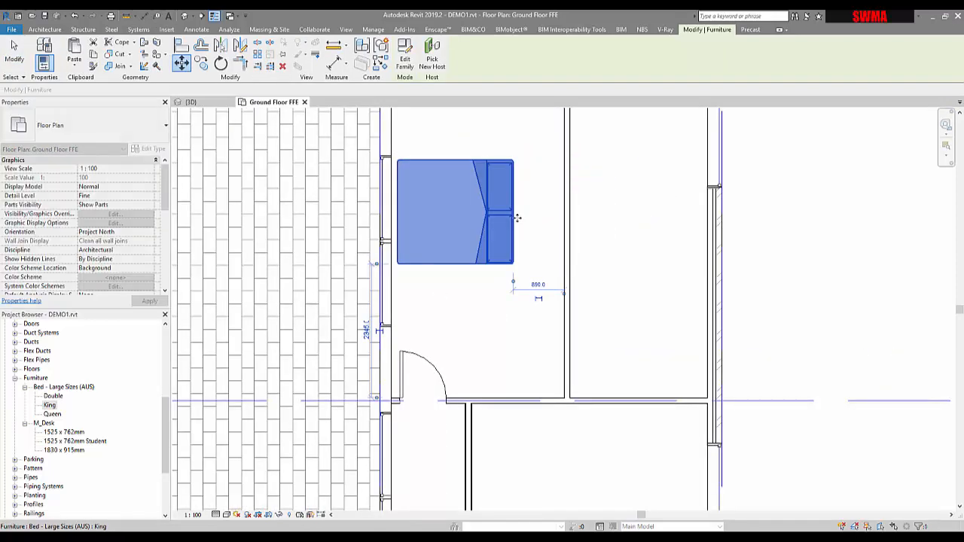
Step: Move the King bed so its headboard sits against the midpoint of the new partition wall
left_click(183, 66)
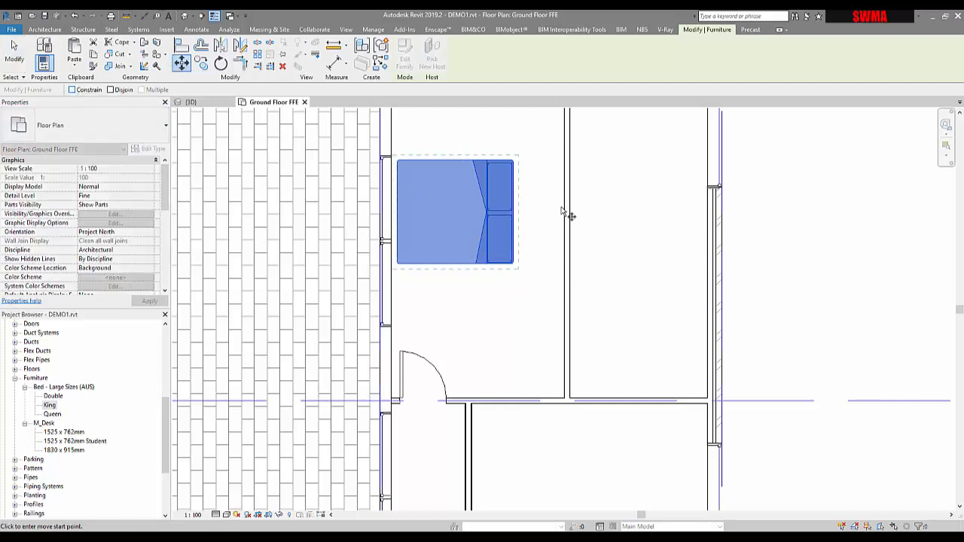
scroll(517, 216, "up", 2)
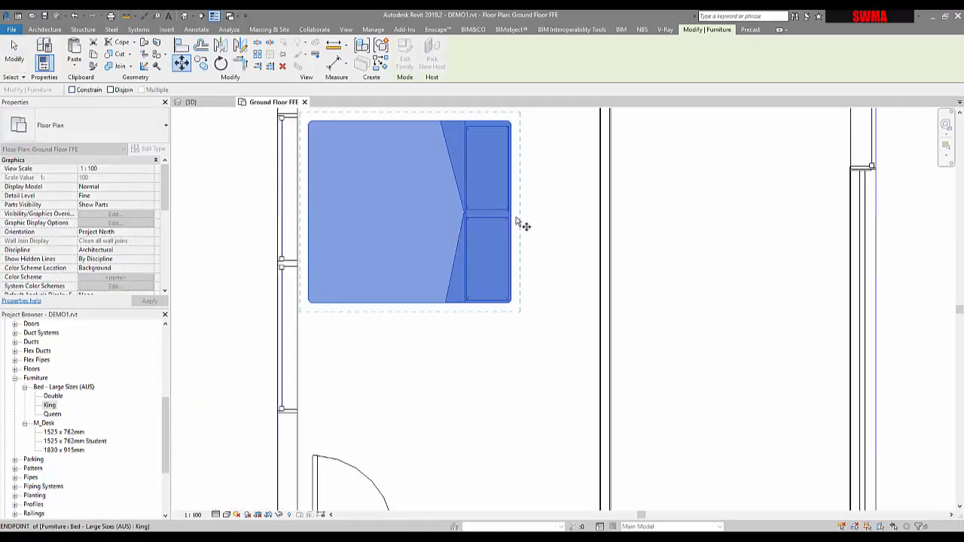
left_click(517, 218)
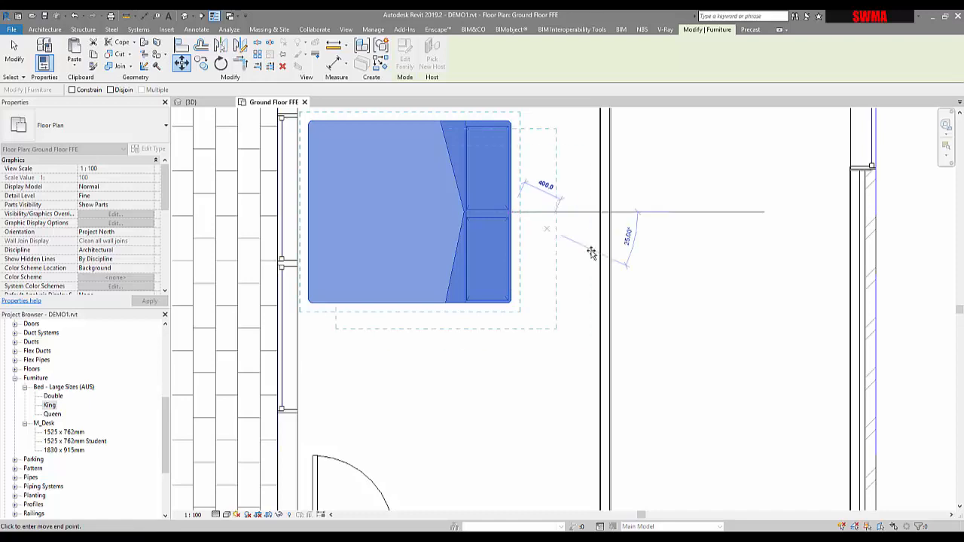
scroll(602, 252, "down", 1)
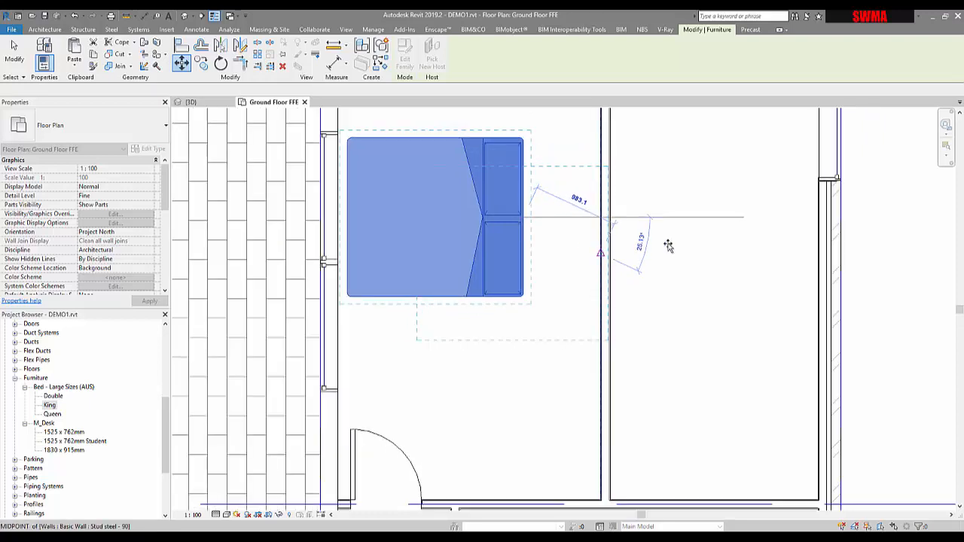
left_click(668, 246)
scroll(558, 279, "down", 3)
key("Escape")
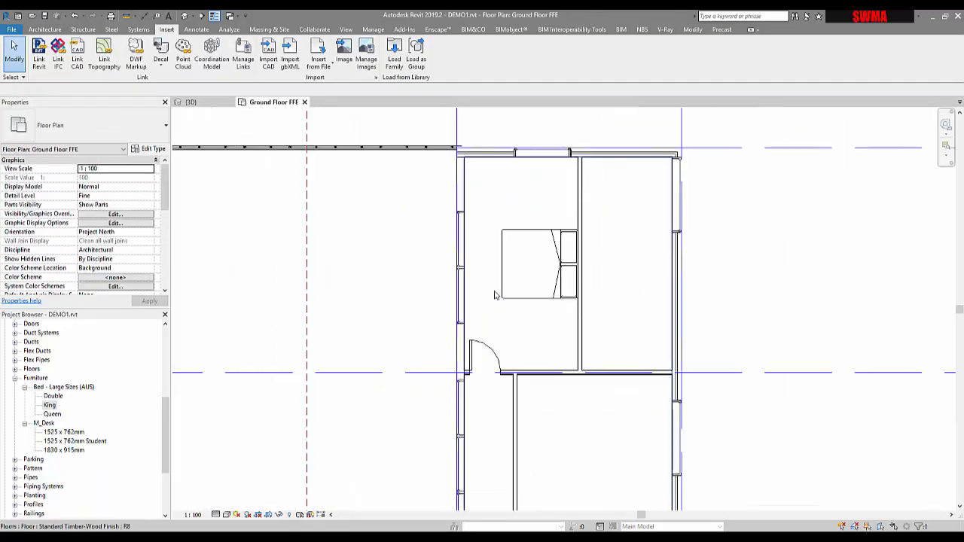
Step: Check the bed's length and its clearance from the west wall with temporary aligned dimensions
middle_click_drag(495, 295, 432, 316)
left_click(521, 351)
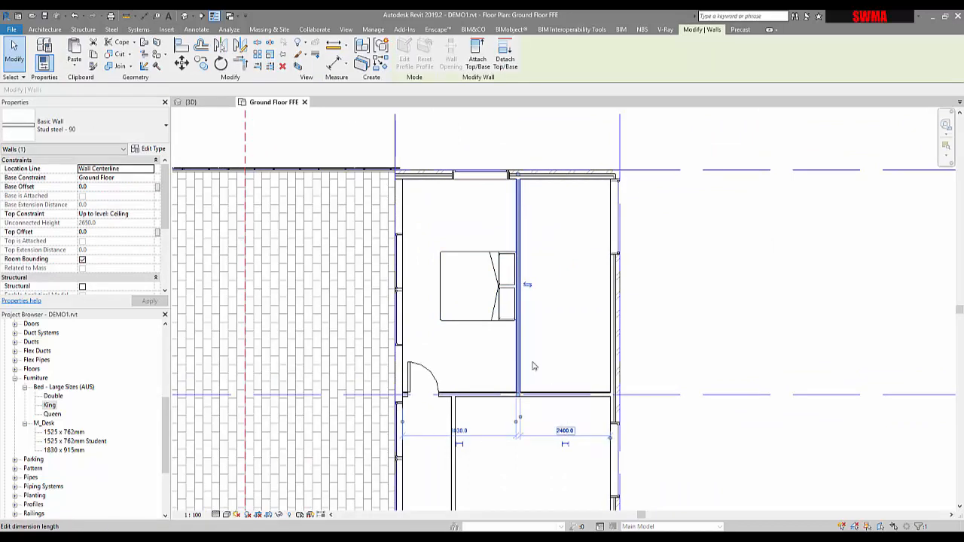
key("Escape")
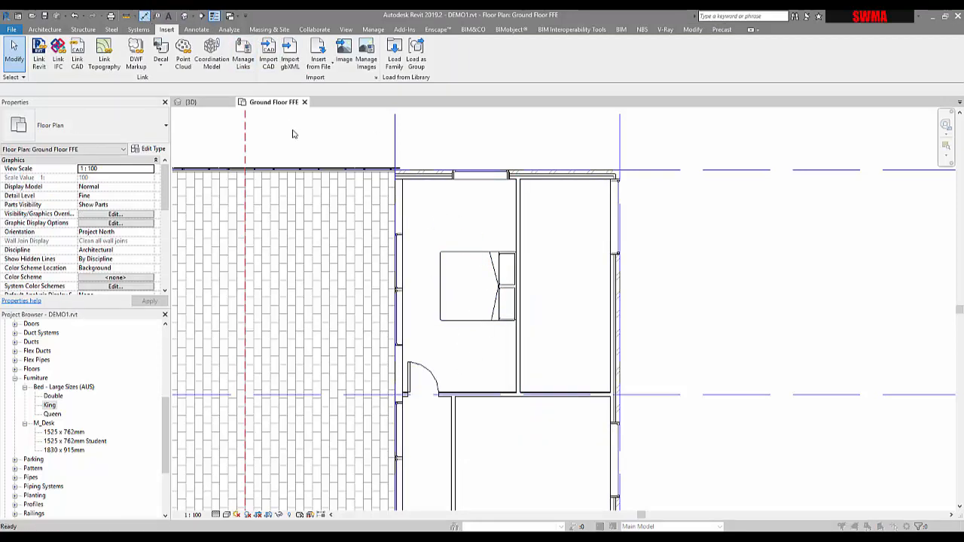
left_click(434, 250)
key("d")
key("i")
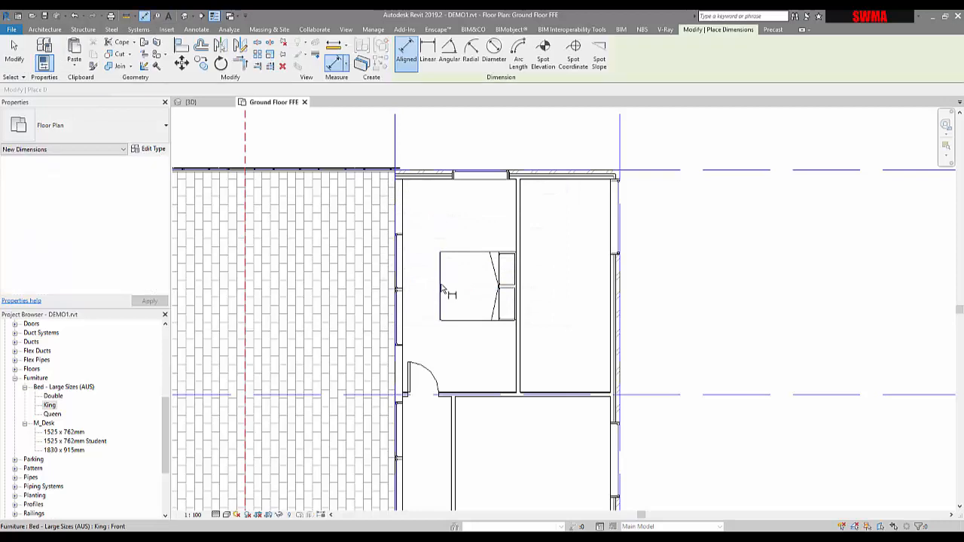
scroll(520, 349, "up", 3)
scroll(520, 349, "up", 1)
left_click(517, 350)
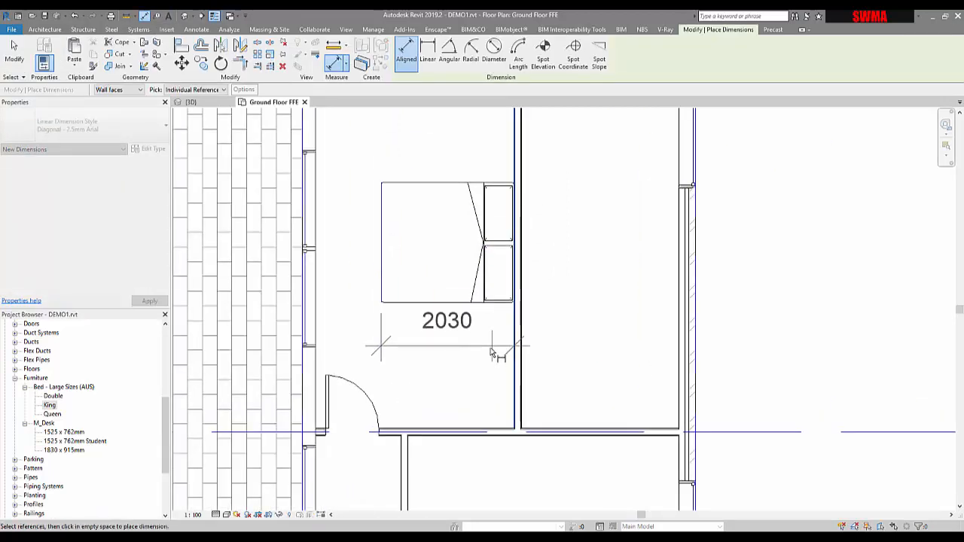
key("Escape")
scroll(512, 346, "down", 3)
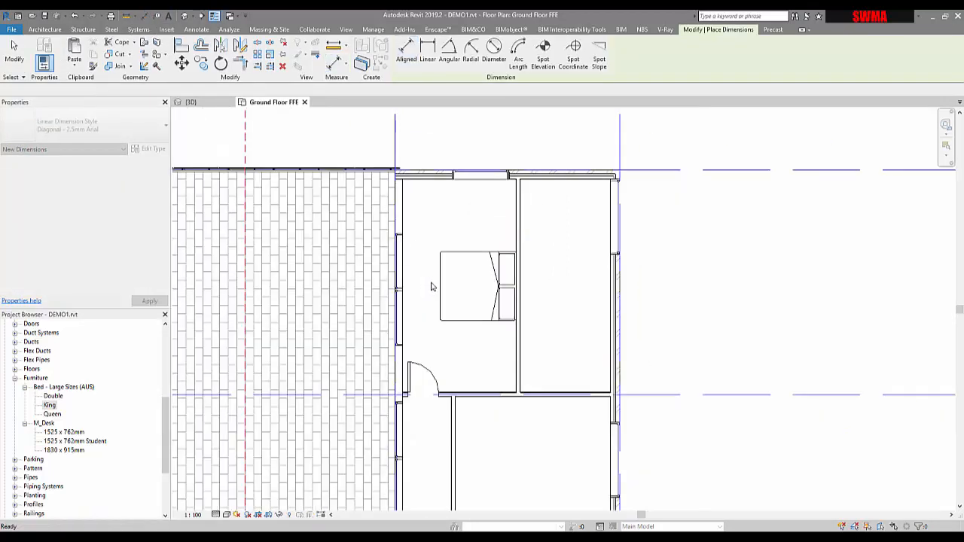
scroll(409, 287, "up", 3)
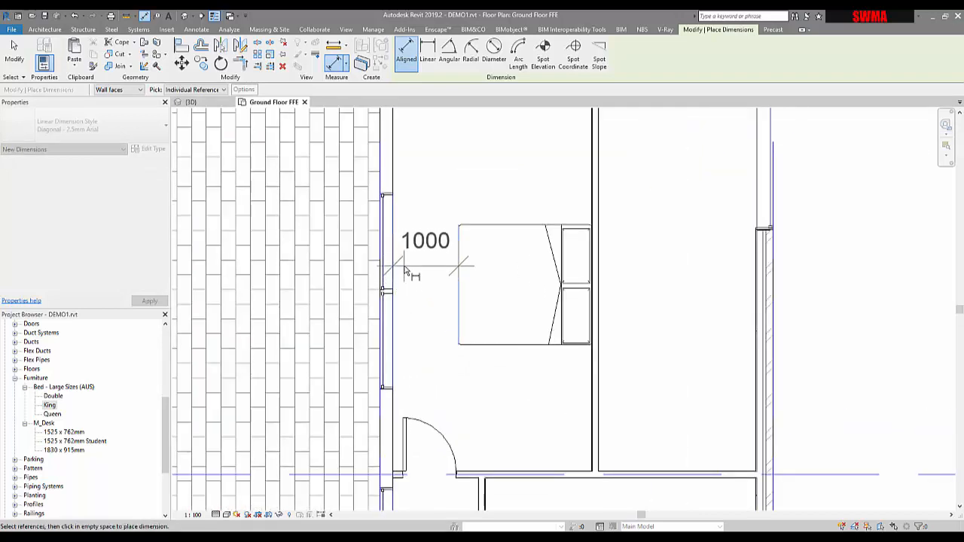
scroll(404, 269, "down", 2)
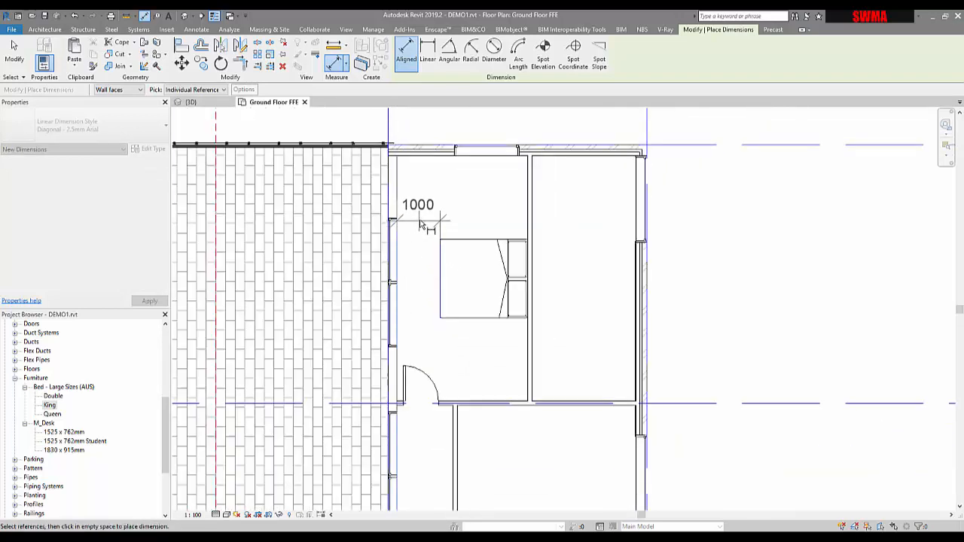
key("Escape")
scroll(422, 224, "down", 1)
key("Escape")
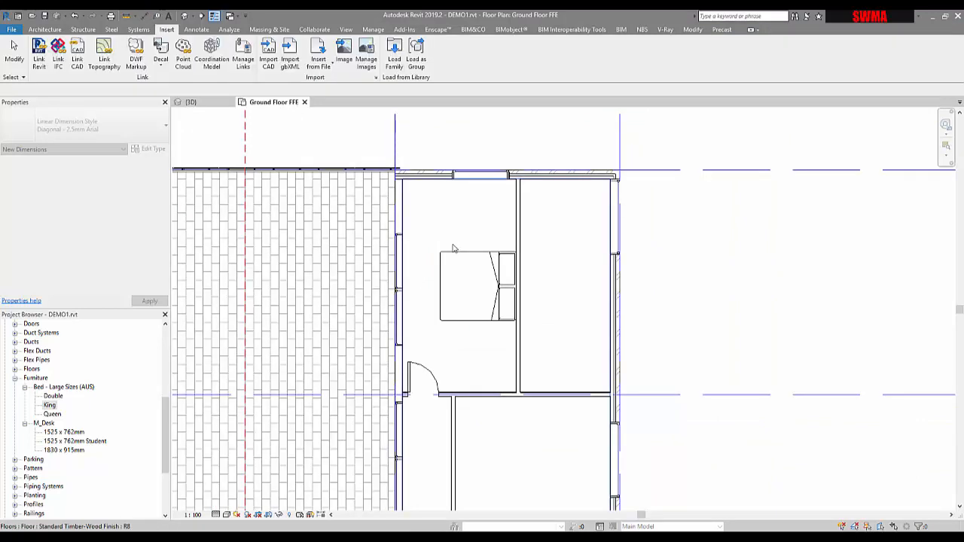
Step: Move the King bed and the partition wall together 200 mm to the east
left_click(455, 255)
left_click(520, 228, "ctrl")
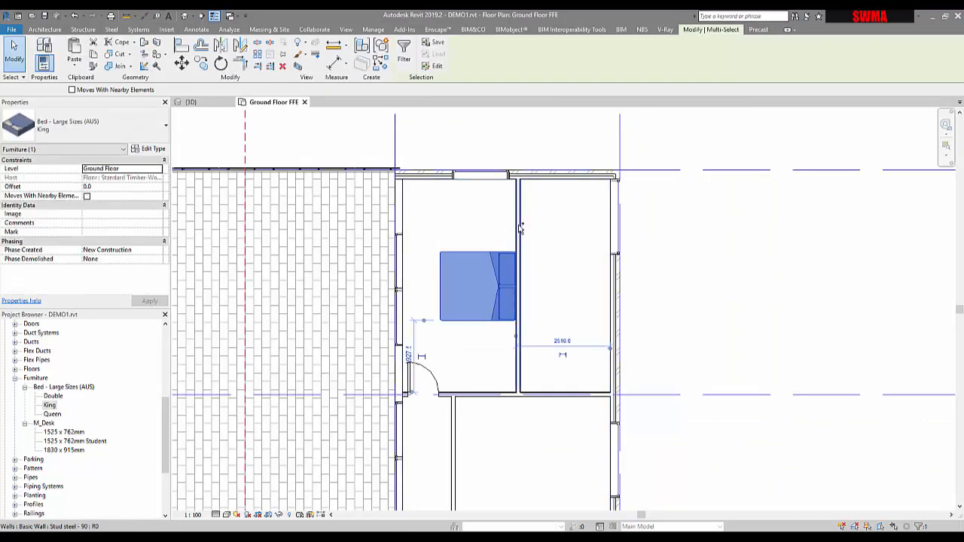
key("m")
key("v")
left_click(531, 226)
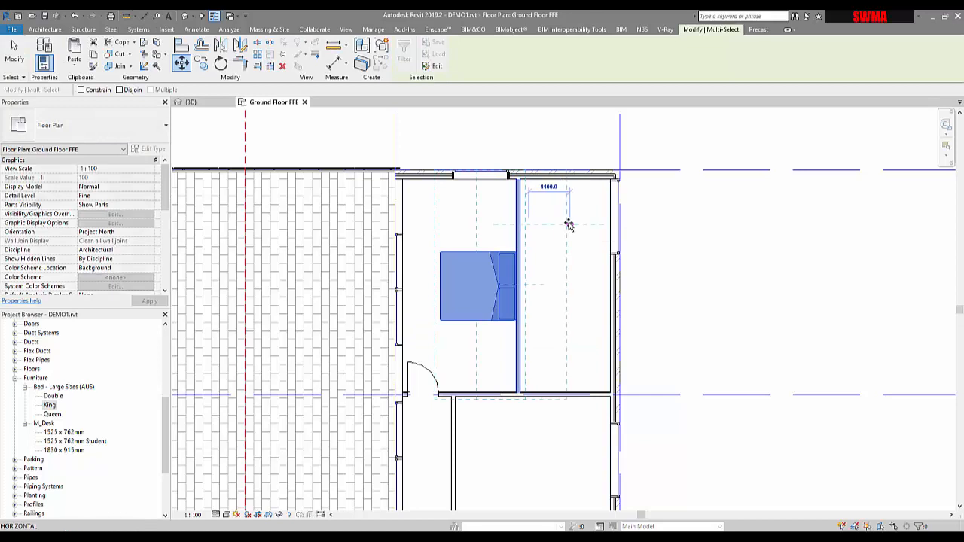
type("200")
key("Return")
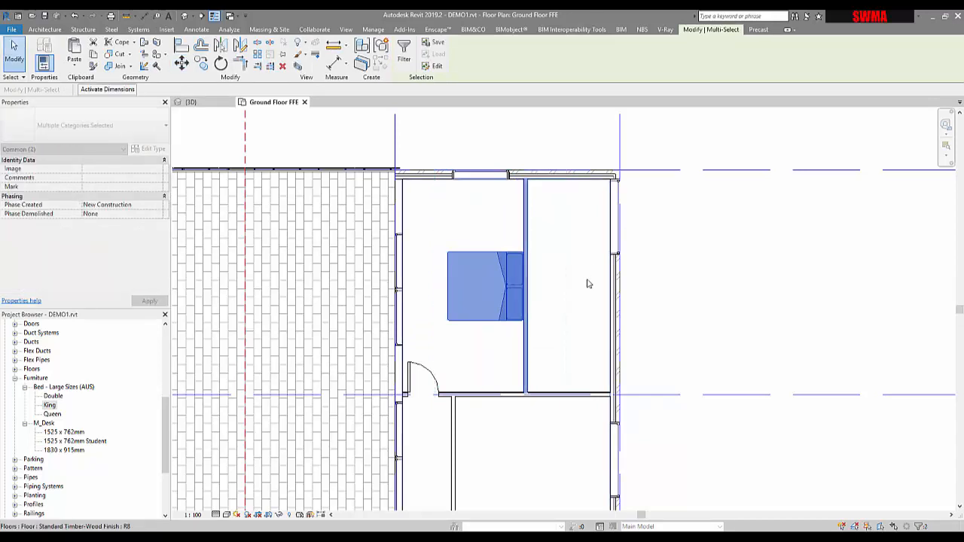
key("Escape")
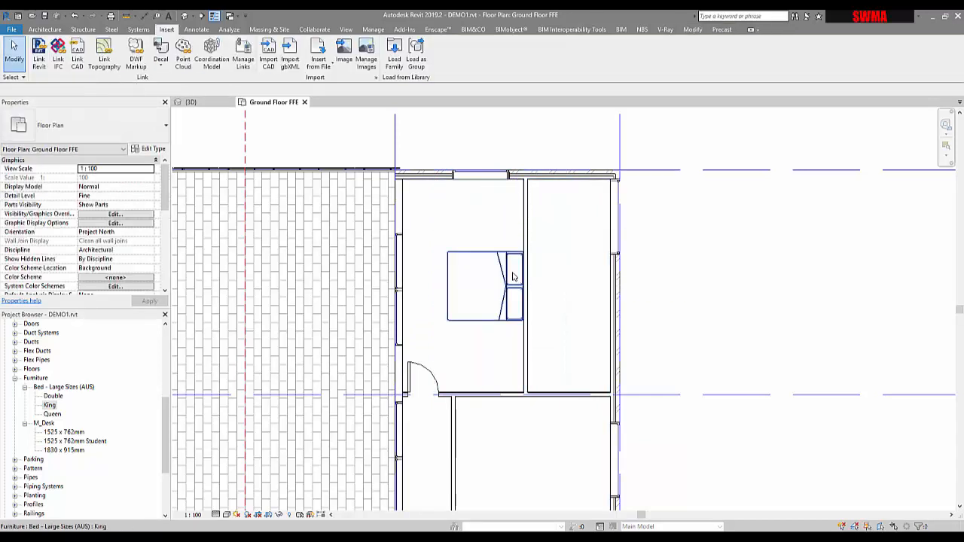
Step: Place another King bed in the bedroom below using Create Similar
scroll(511, 294, "down", 2)
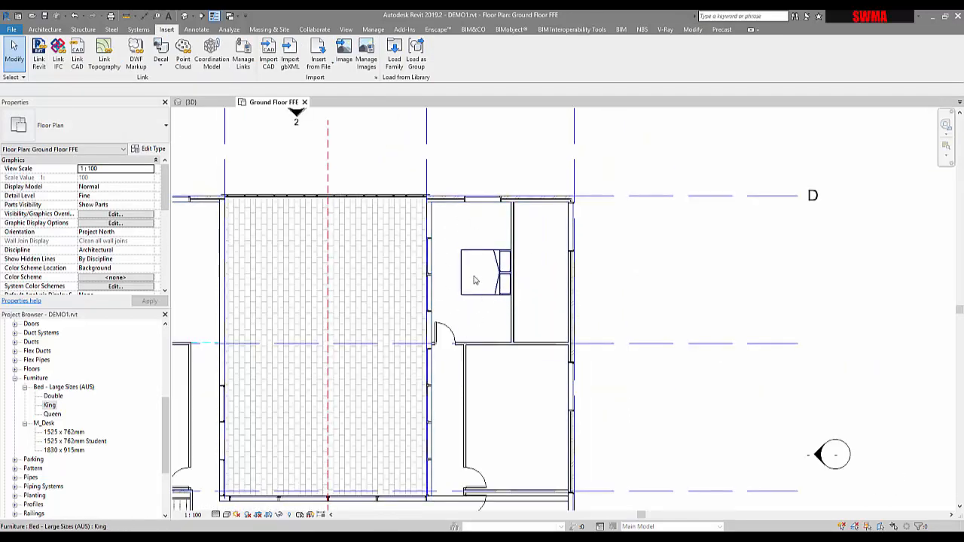
middle_click_drag(511, 369, 521, 329)
left_click(491, 243)
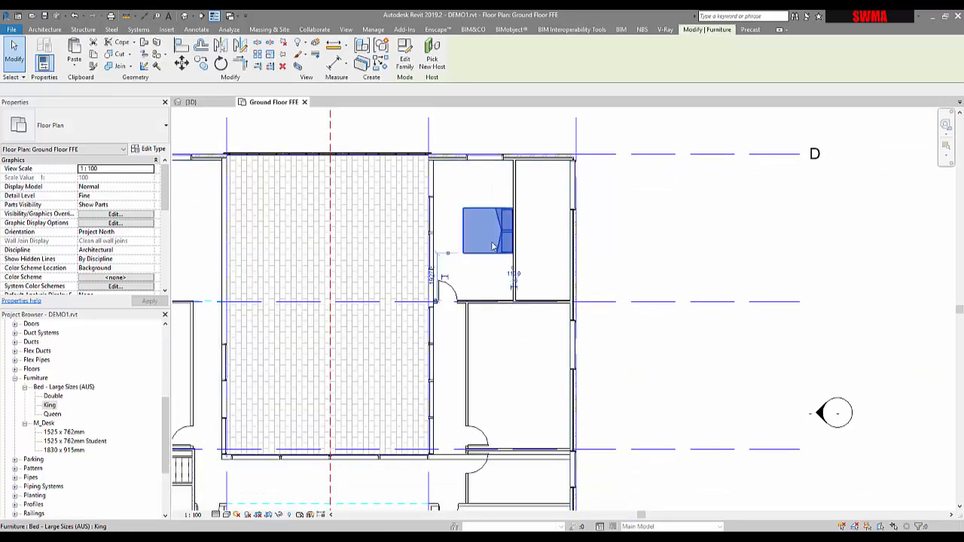
left_click(376, 66)
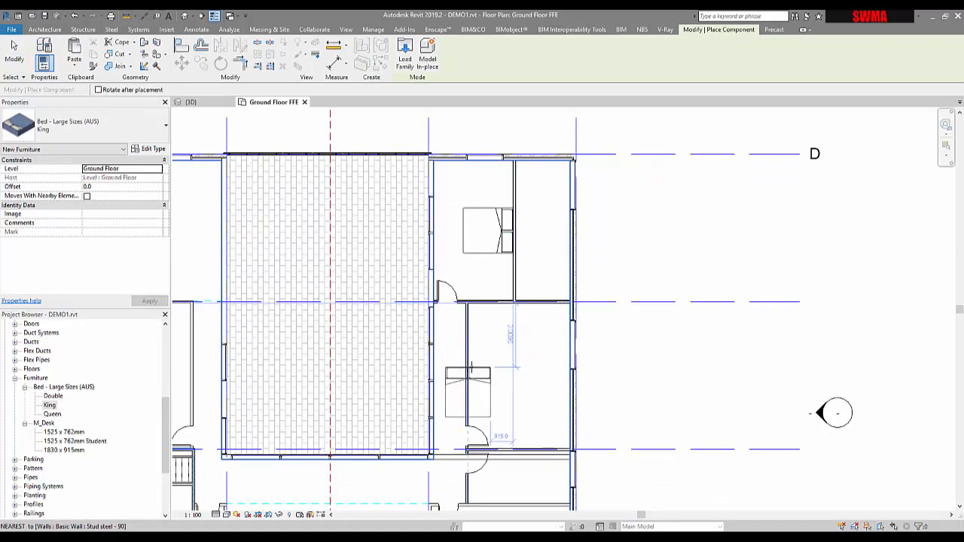
left_click(517, 353)
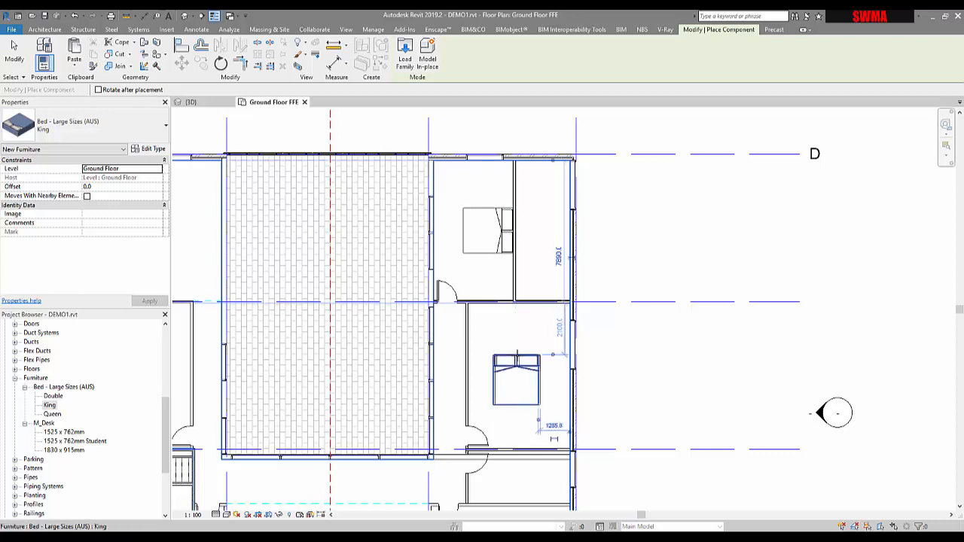
key("Escape")
key("Escape")
Step: Rotate the new bed and shift it toward the lower bedroom's west side
left_click(529, 364)
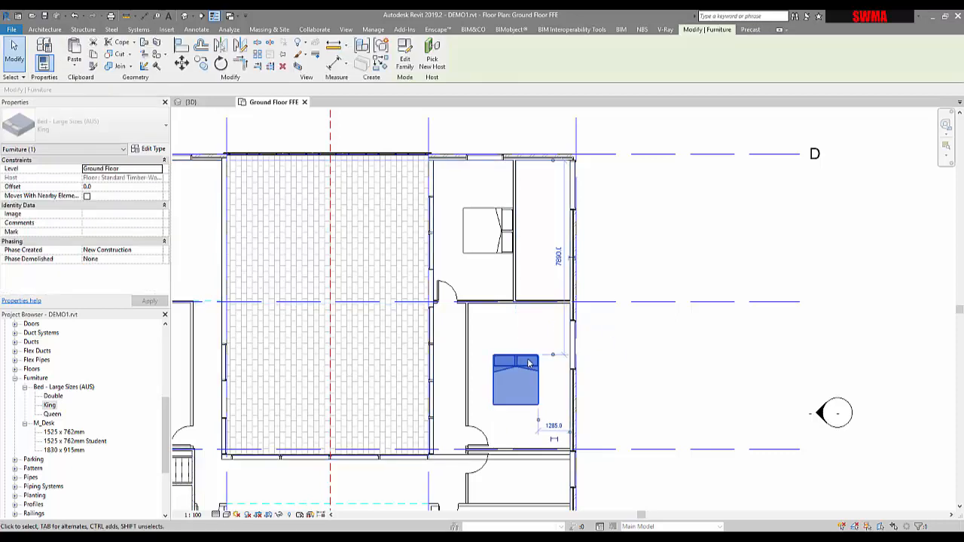
key("space")
left_click_drag(529, 363, 485, 374)
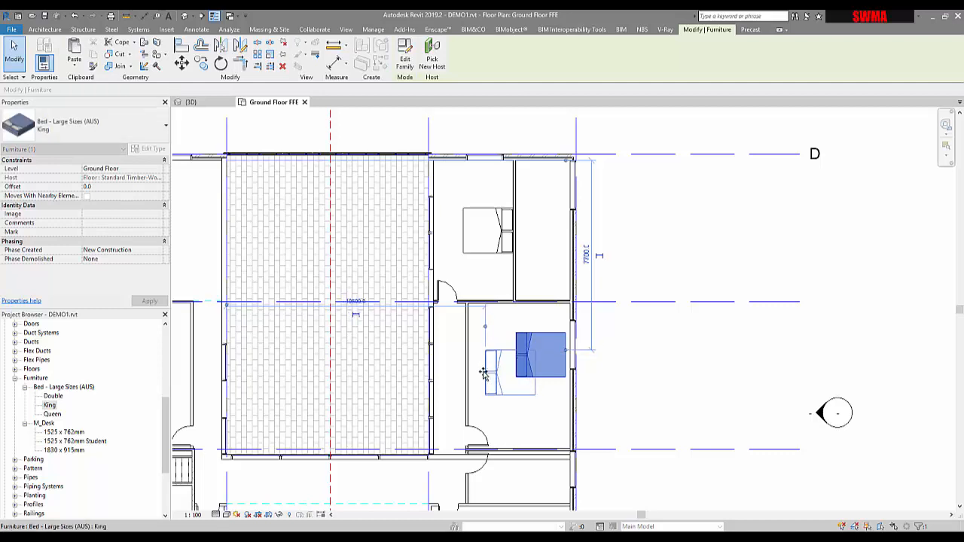
Step: Change the lower bedroom's bed type to Queen
left_click(119, 134)
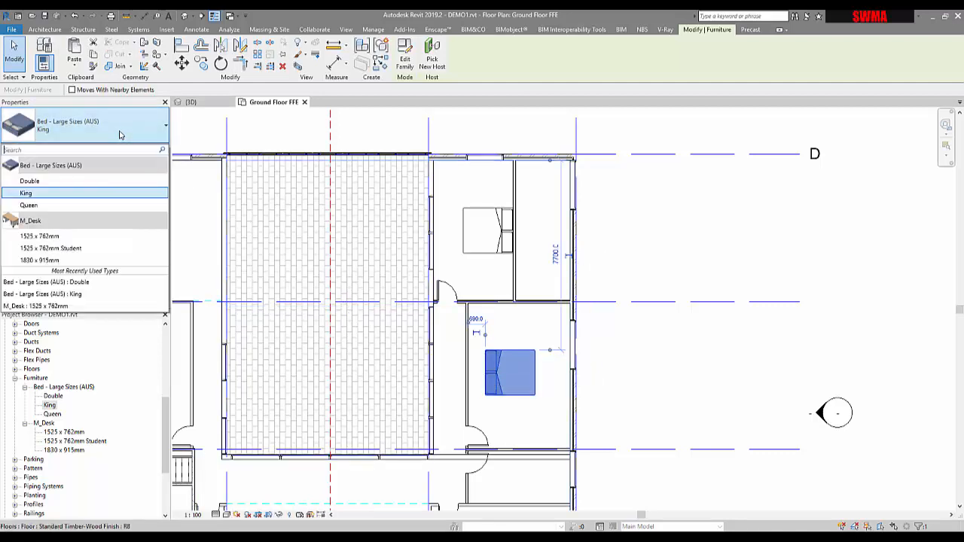
left_click(45, 205)
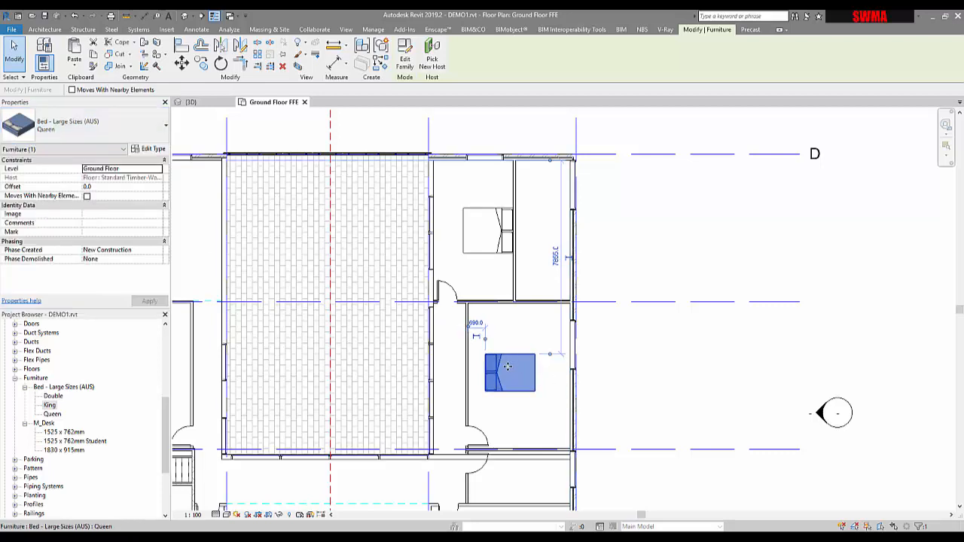
left_click(76, 126)
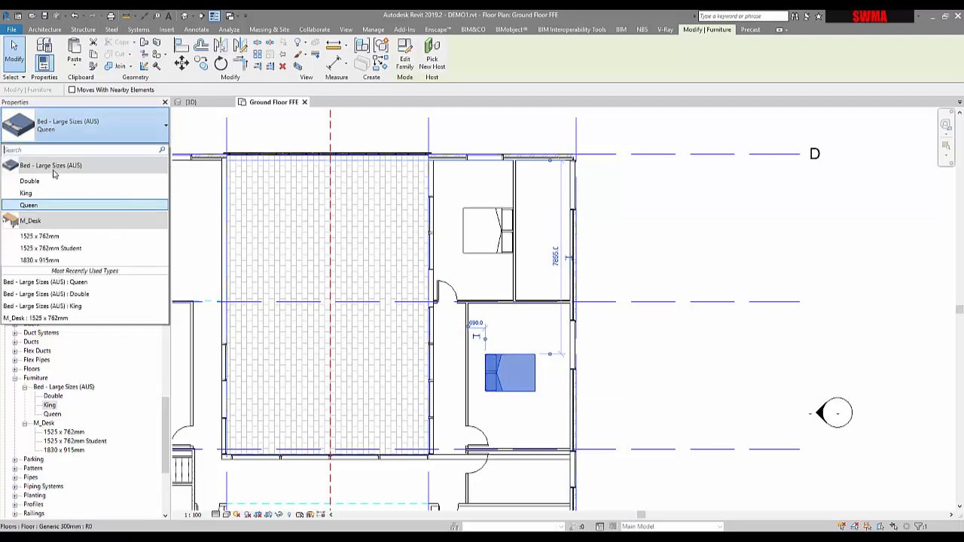
left_click(34, 181)
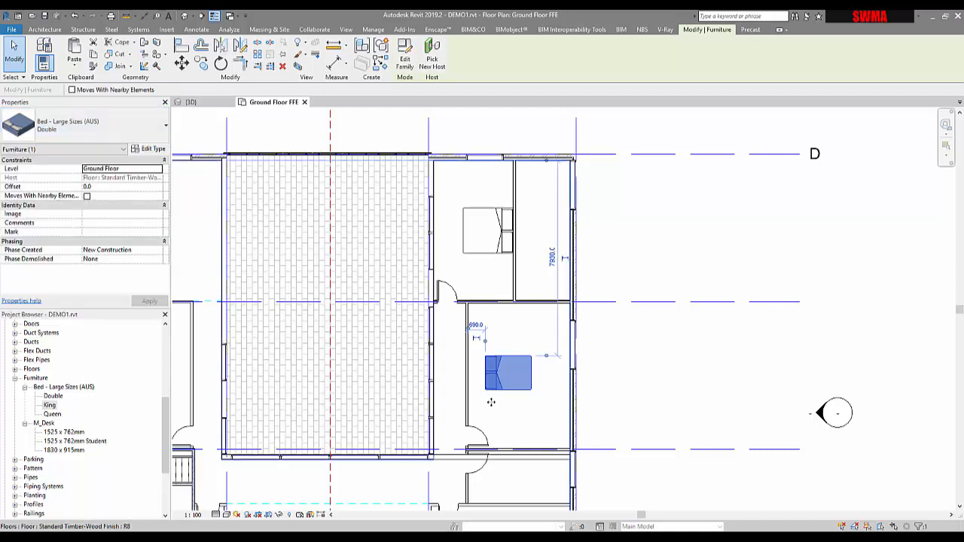
left_click(587, 348)
left_click(519, 381)
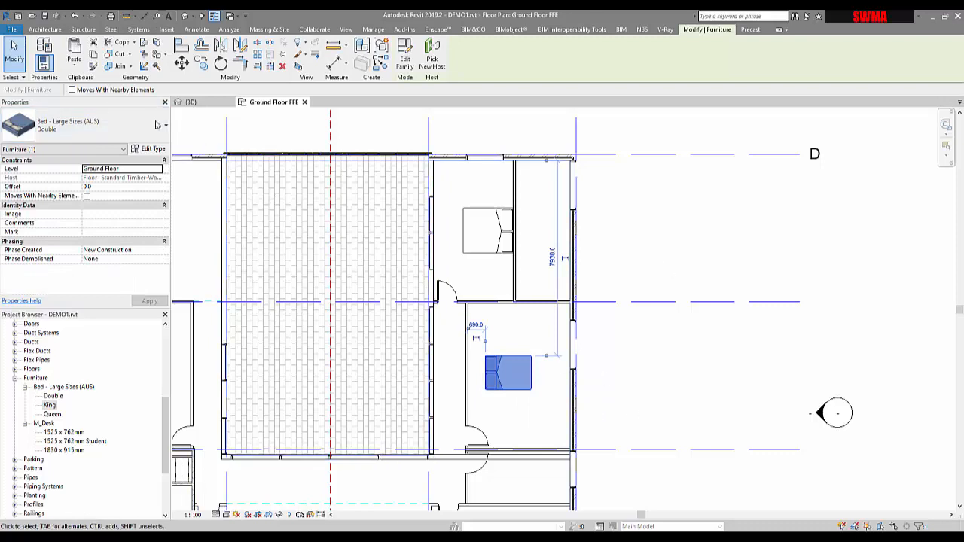
left_click(110, 129)
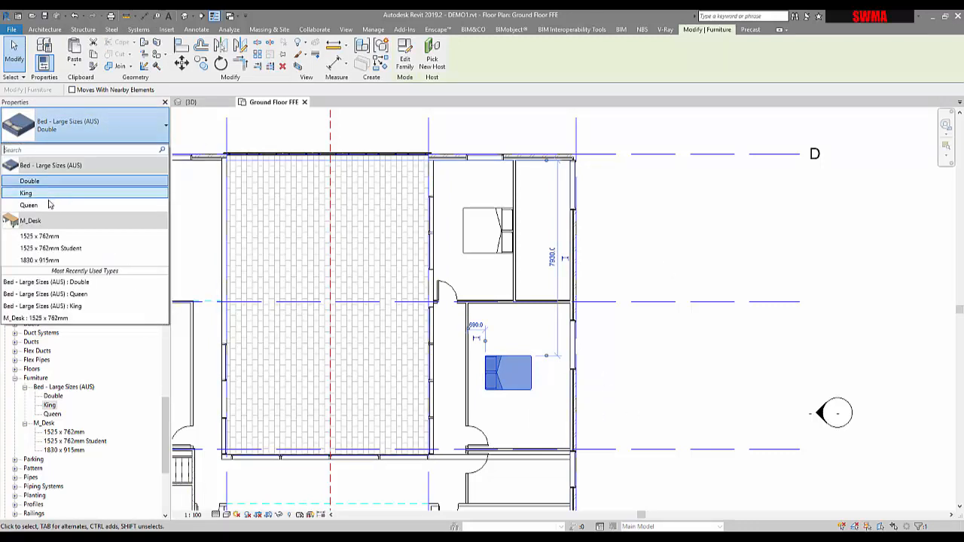
left_click(52, 205)
left_click(653, 390)
Step: Review the bed layout across both bedrooms
scroll(549, 379, "up", 2)
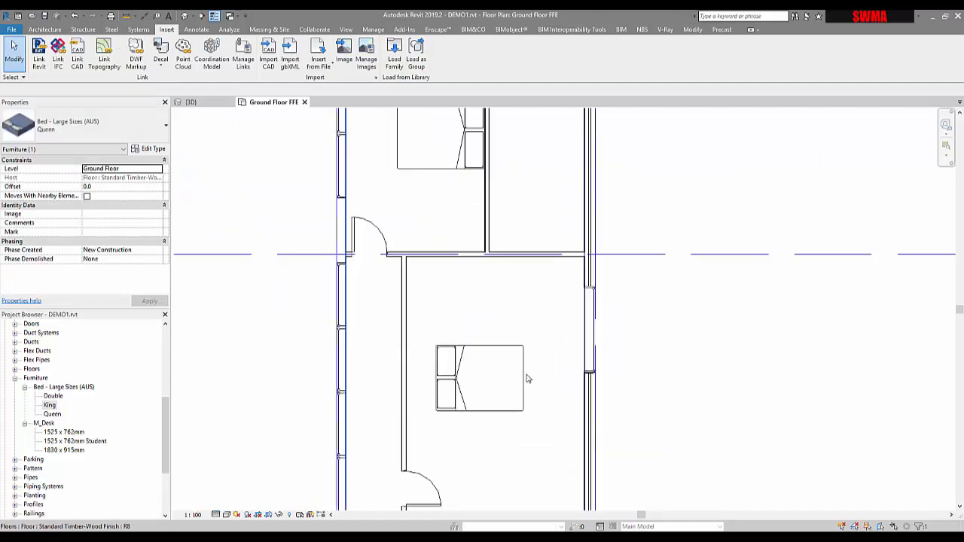
left_click(523, 382)
scroll(523, 382, "down", 2)
left_click(523, 383)
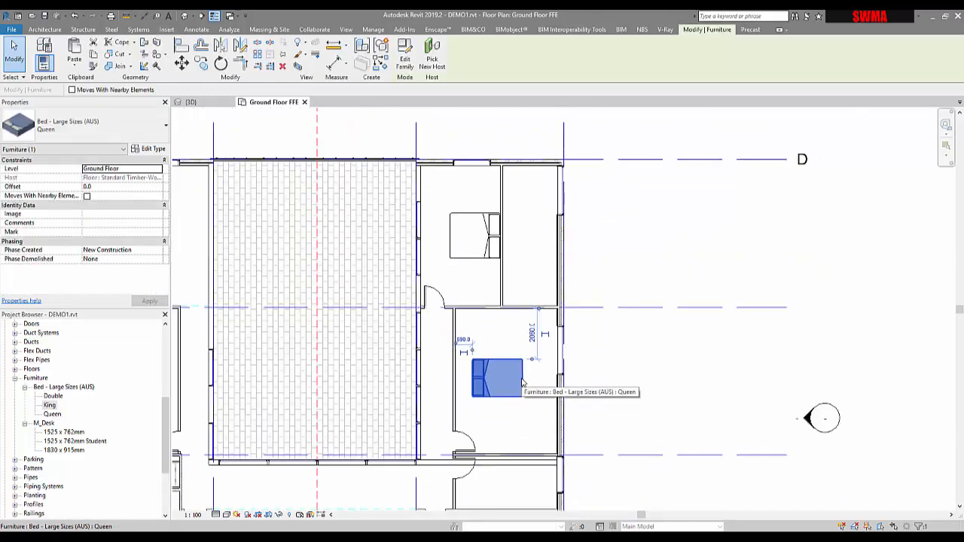
left_click(657, 382)
middle_click_drag(657, 382, 640, 361)
scroll(675, 360, "down", 2)
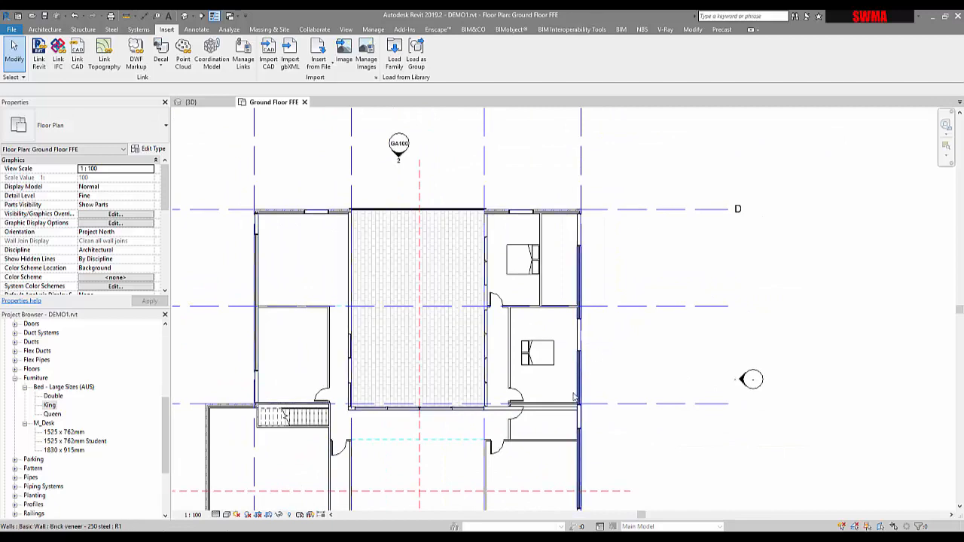
middle_click_drag(582, 401, 540, 305)
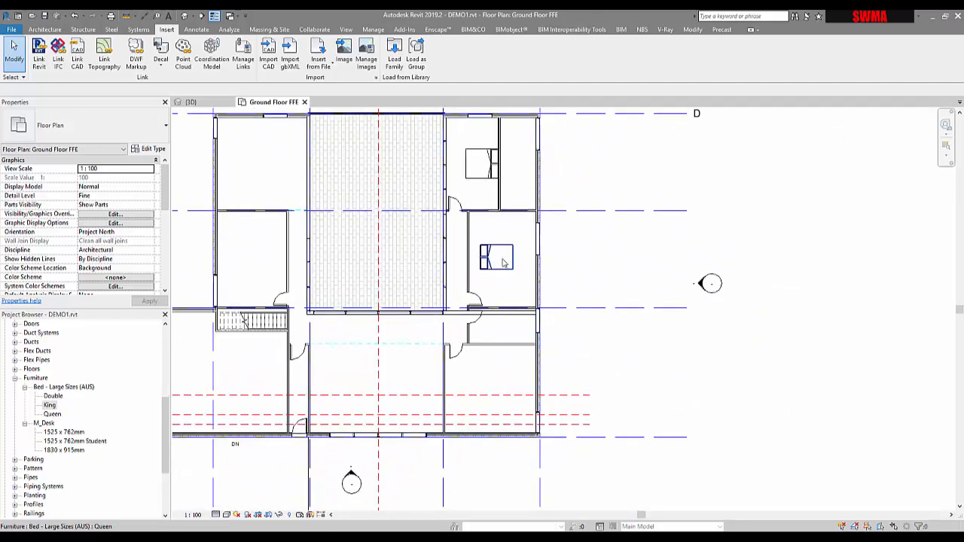
Step: Copy the Queen bed from the middle bedroom down into the bedroom below it
left_click(504, 261)
key("m")
key("v")
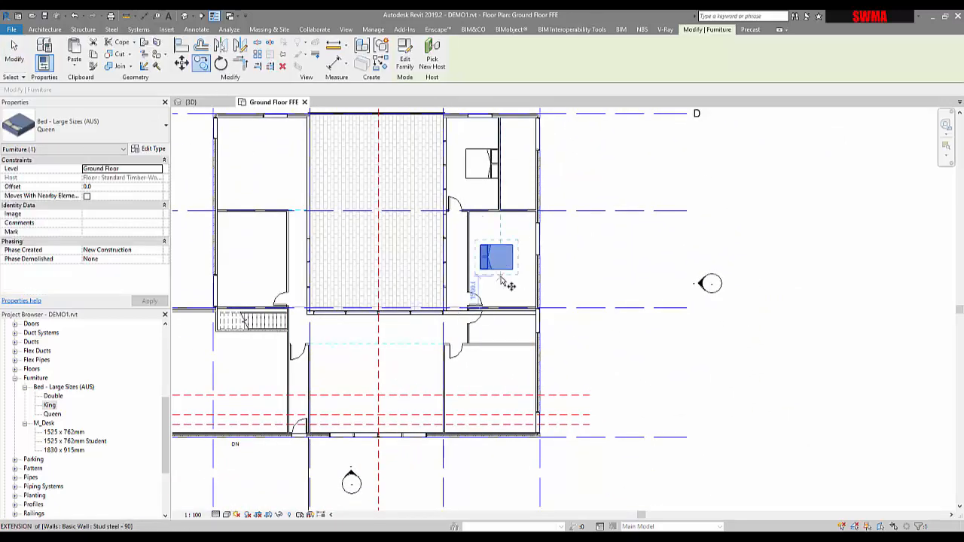
left_click(497, 253)
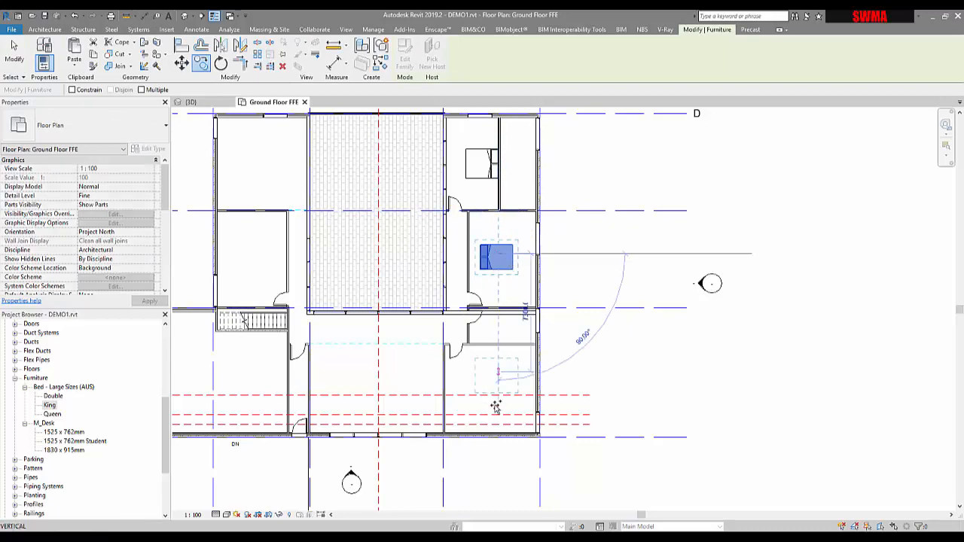
left_click(497, 367)
key("Escape")
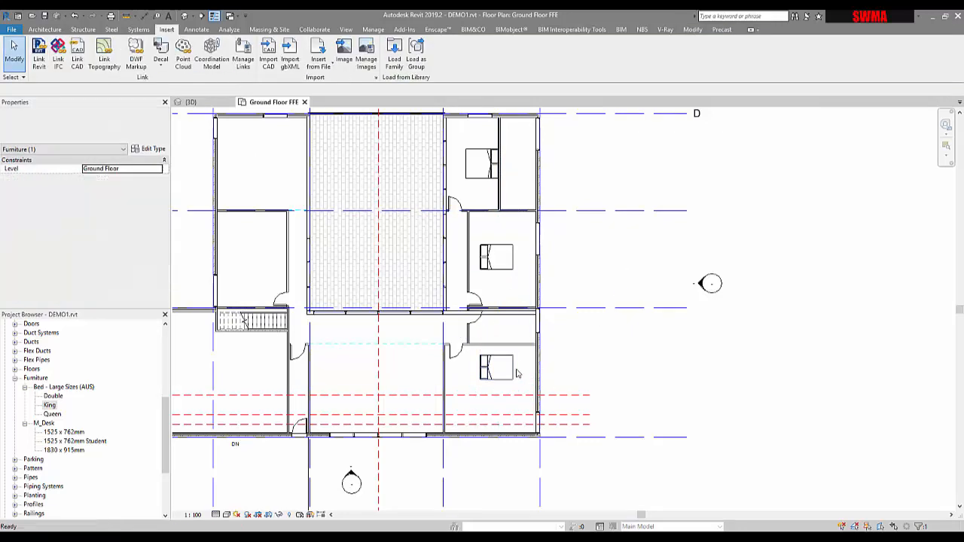
Step: Rotate the new bed in the lower bedroom so its headboard faces north and shift it toward the room's centre
scroll(498, 369, "up", 2)
left_click(490, 370)
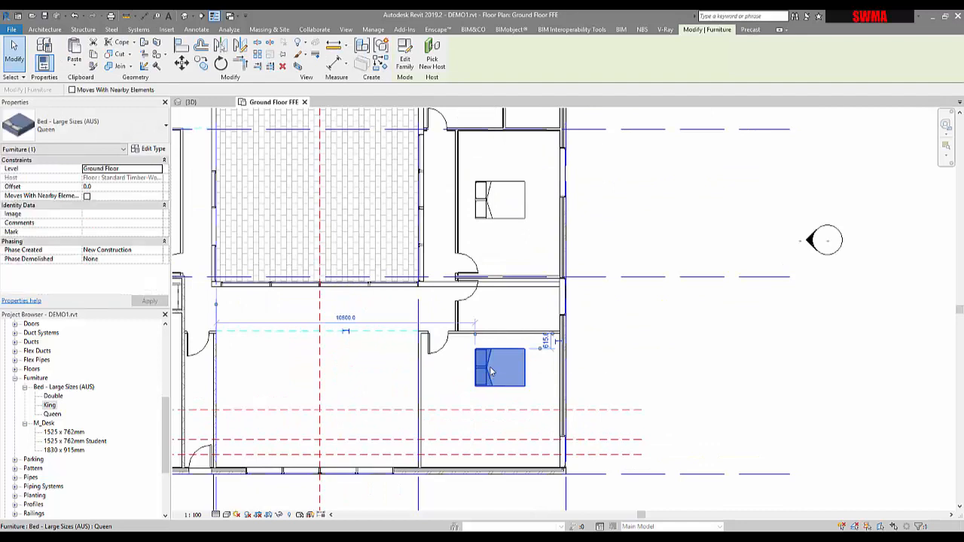
key("space")
key("space")
key("space")
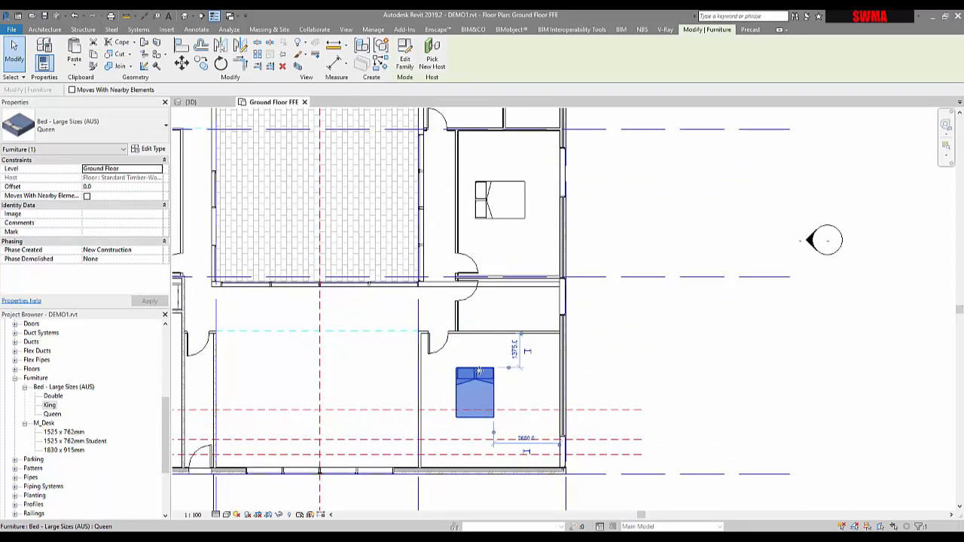
left_click_drag(477, 374, 504, 364)
key("Escape")
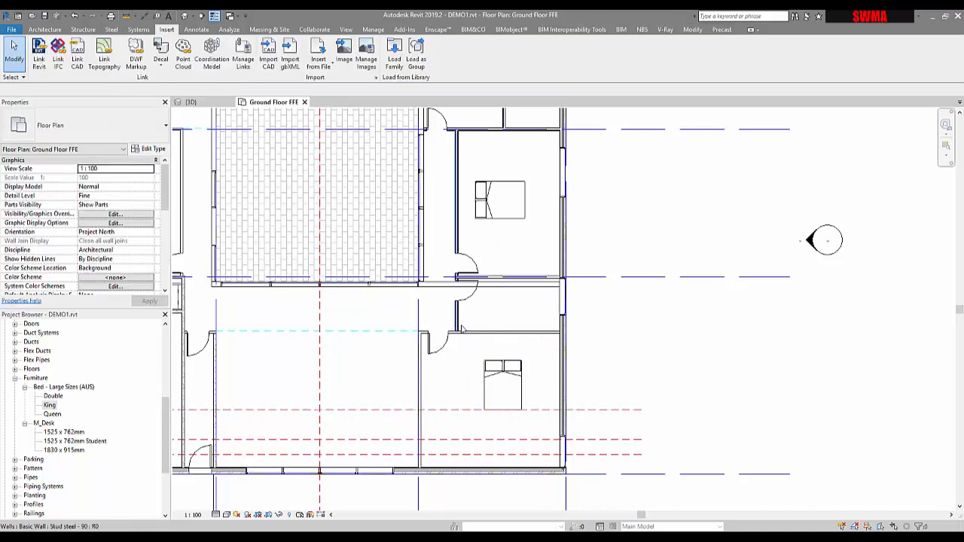
left_click(504, 385)
left_click_drag(504, 385, 491, 385)
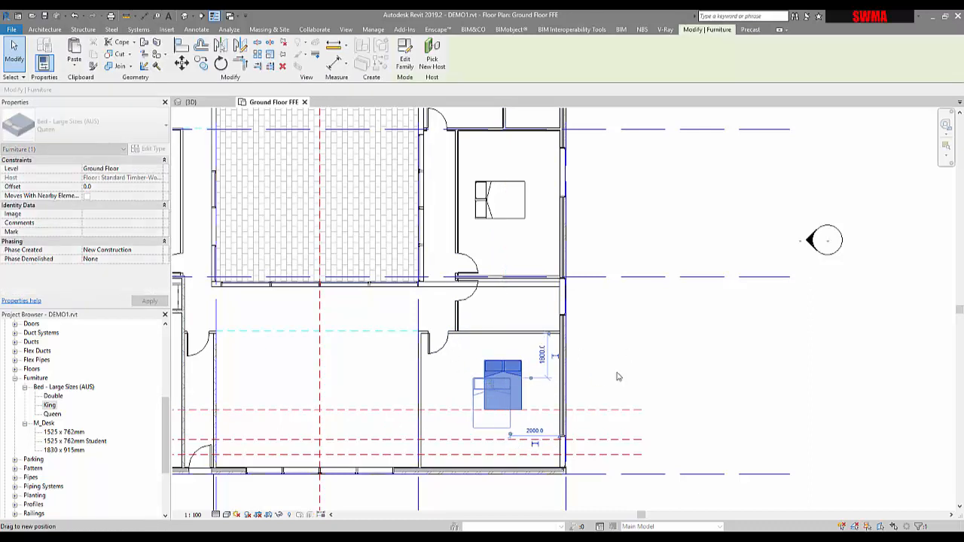
key("Escape")
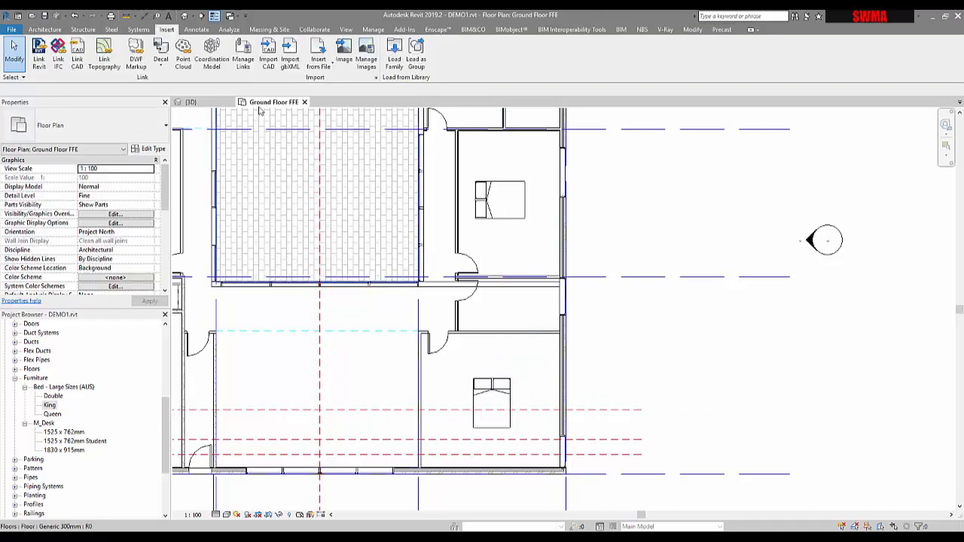
Step: Load the Tub-Free Standing-3D family from the Plumbing > Architectural > Fixtures > Bathtubs library folder
left_click(395, 60)
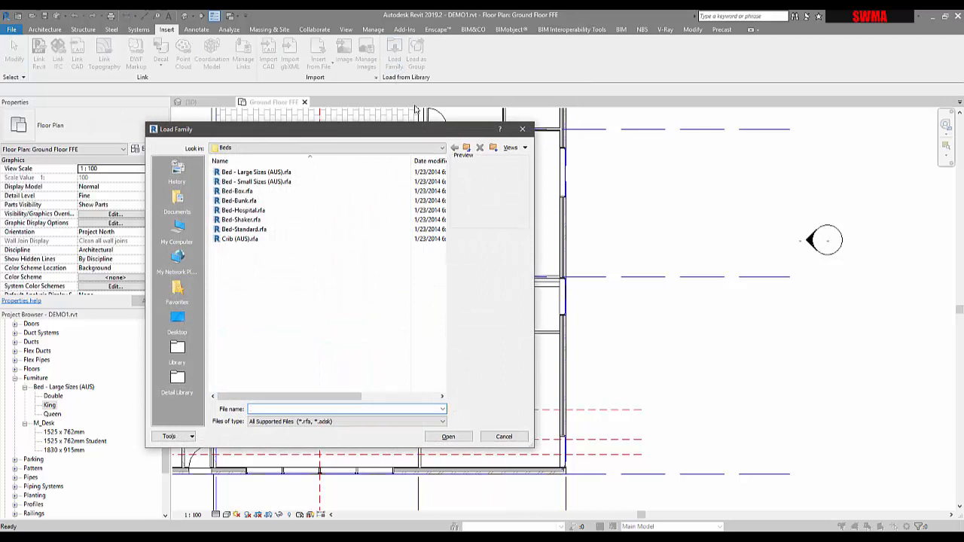
left_click(468, 147)
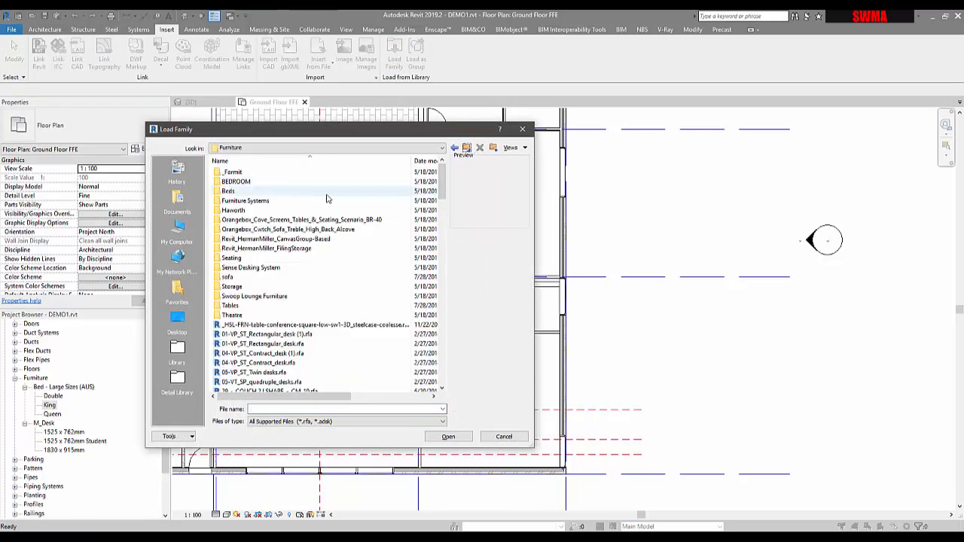
left_click(467, 148)
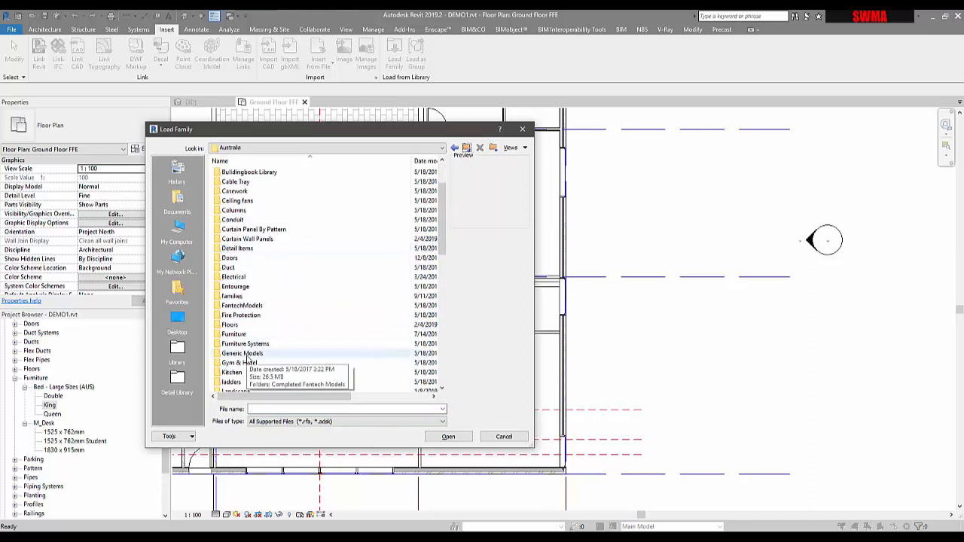
scroll(249, 360, "down", 3)
scroll(249, 360, "down", 2)
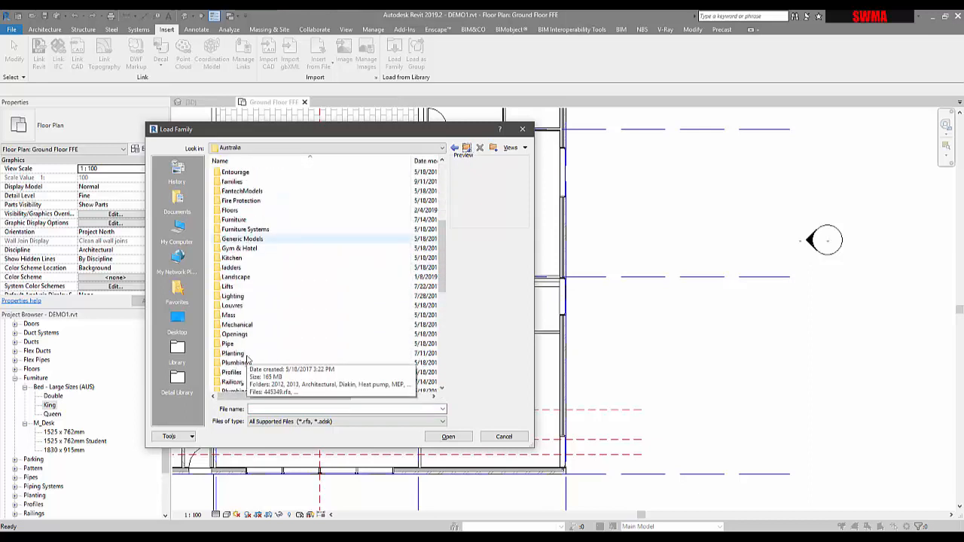
double_click(236, 332)
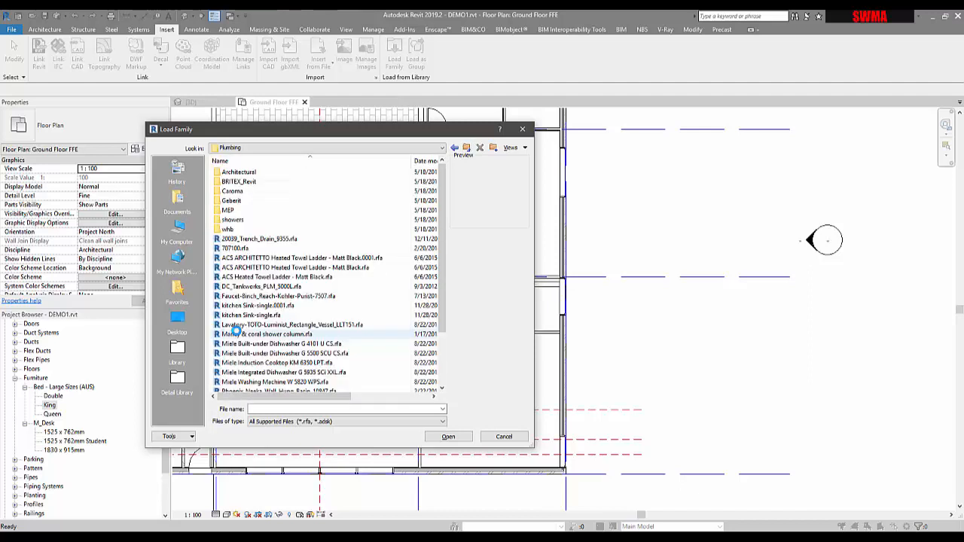
double_click(239, 173)
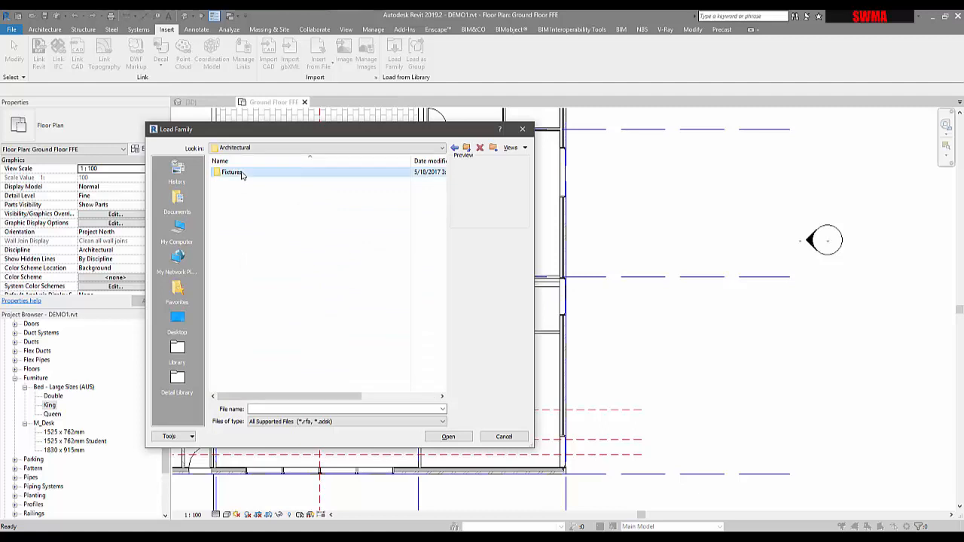
double_click(240, 172)
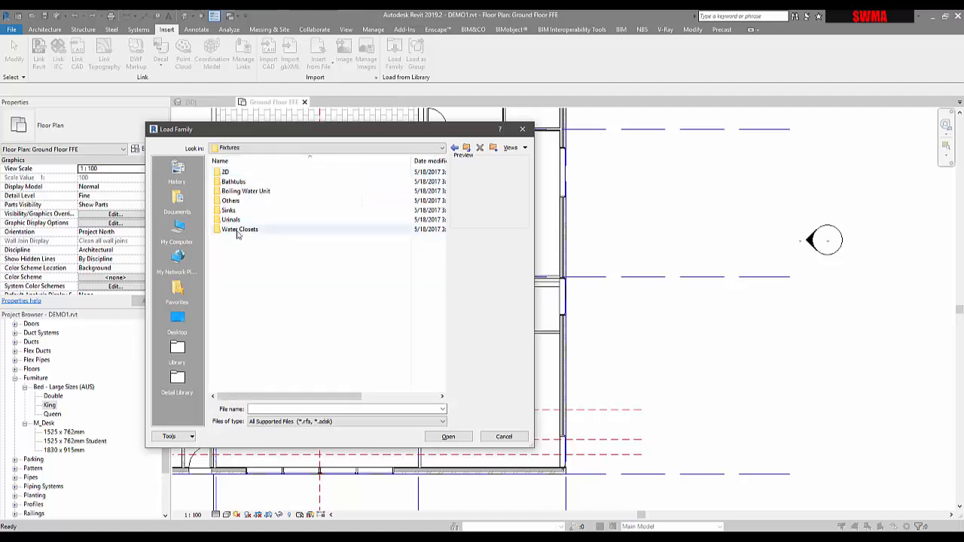
left_click(229, 210)
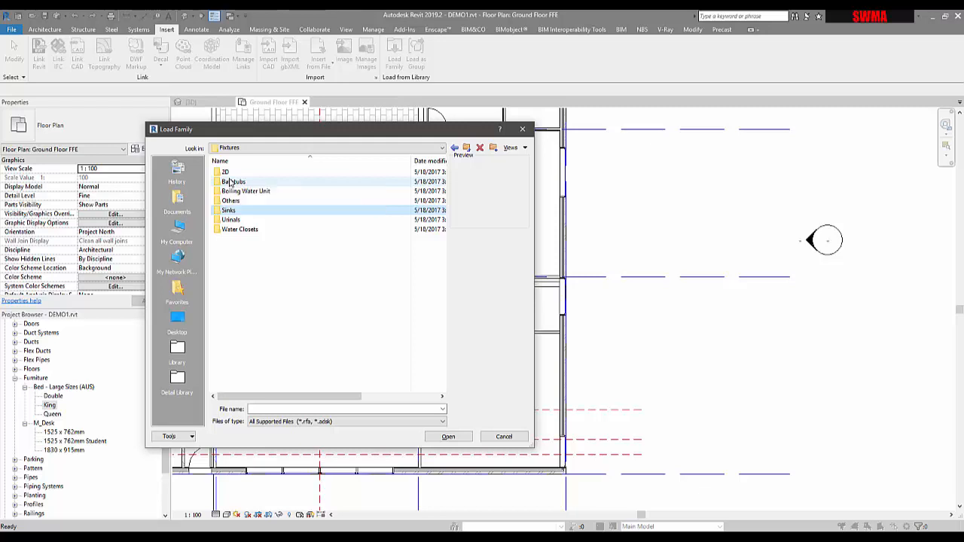
double_click(232, 182)
left_click(232, 174)
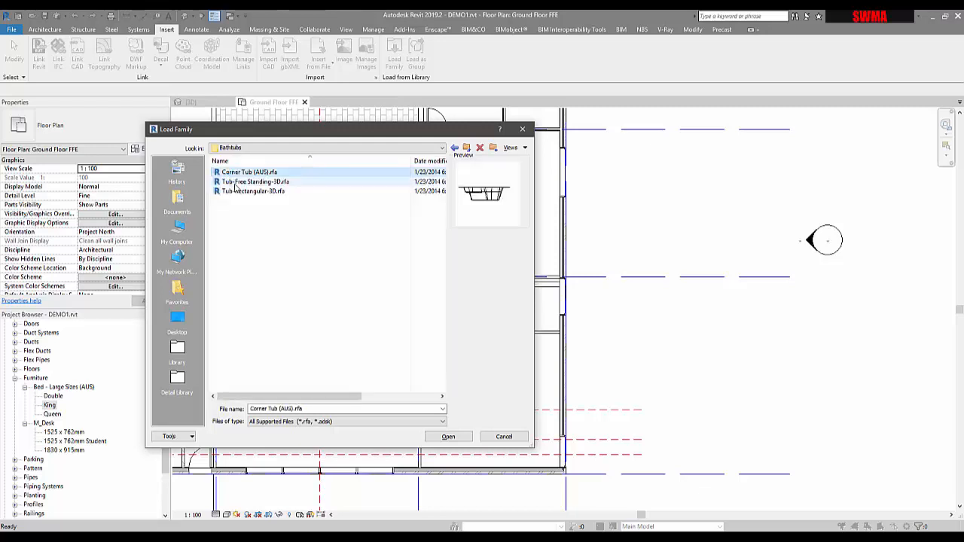
left_click(236, 183)
left_click(237, 193)
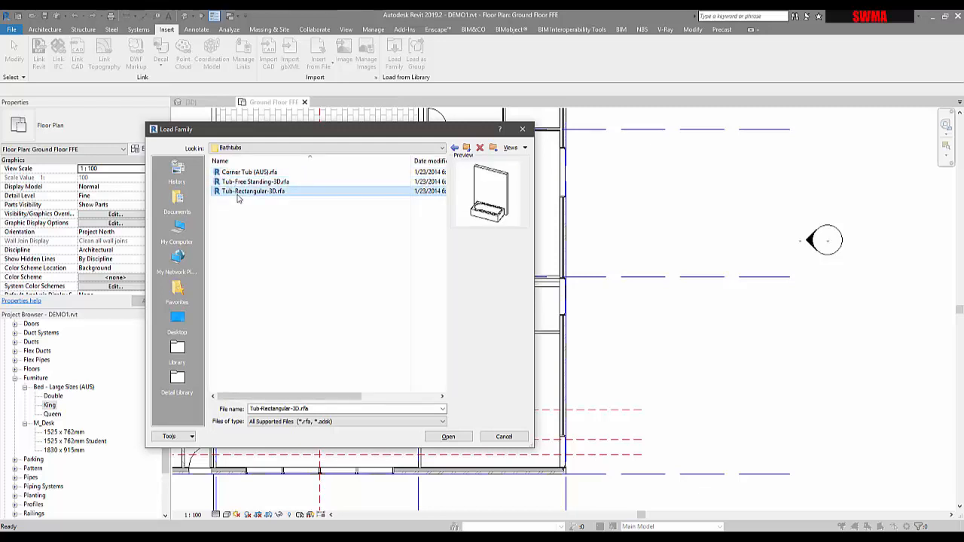
left_click(236, 184)
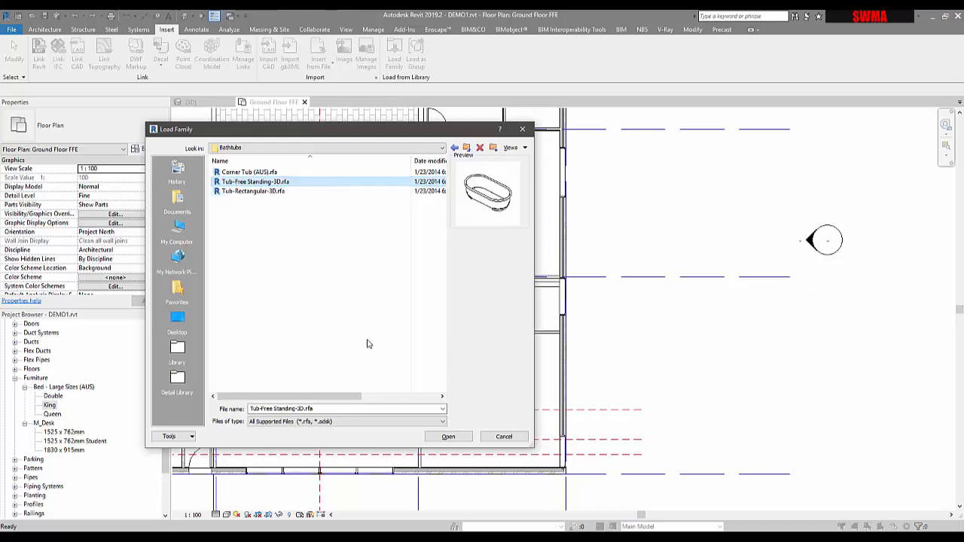
left_click(448, 438)
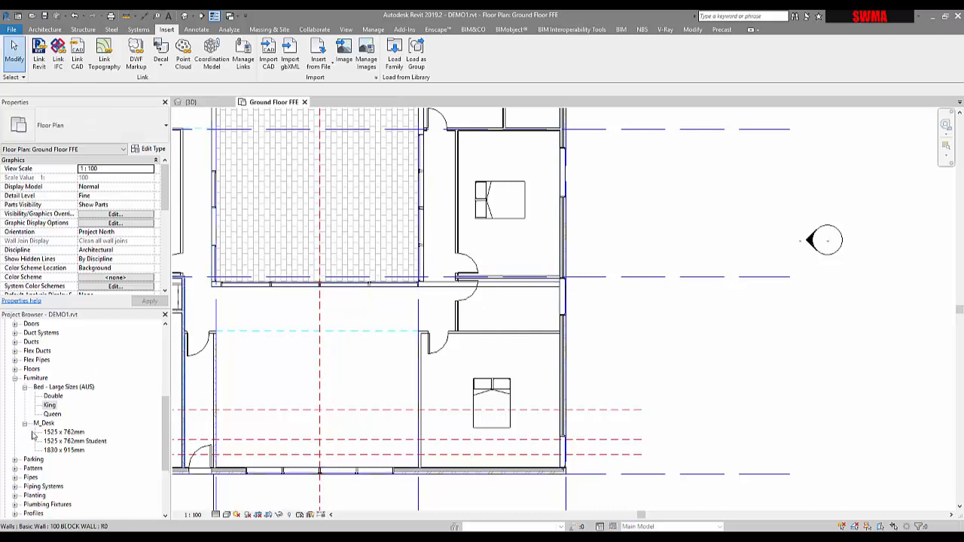
Step: Place a 760 x 1525mm Tub-Free Standing-3D bath against the east wall of the room between the bedrooms
scroll(49, 432, "down", 3)
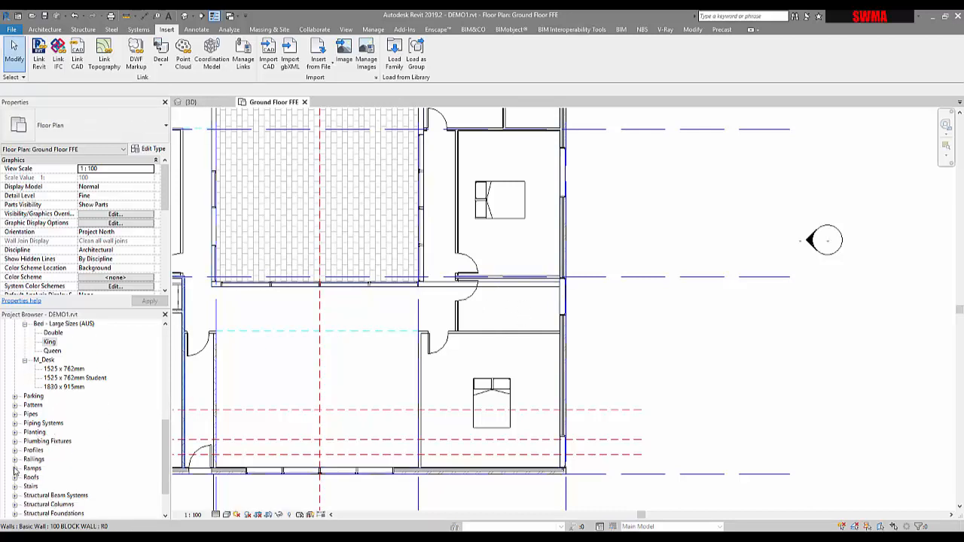
left_click(14, 442)
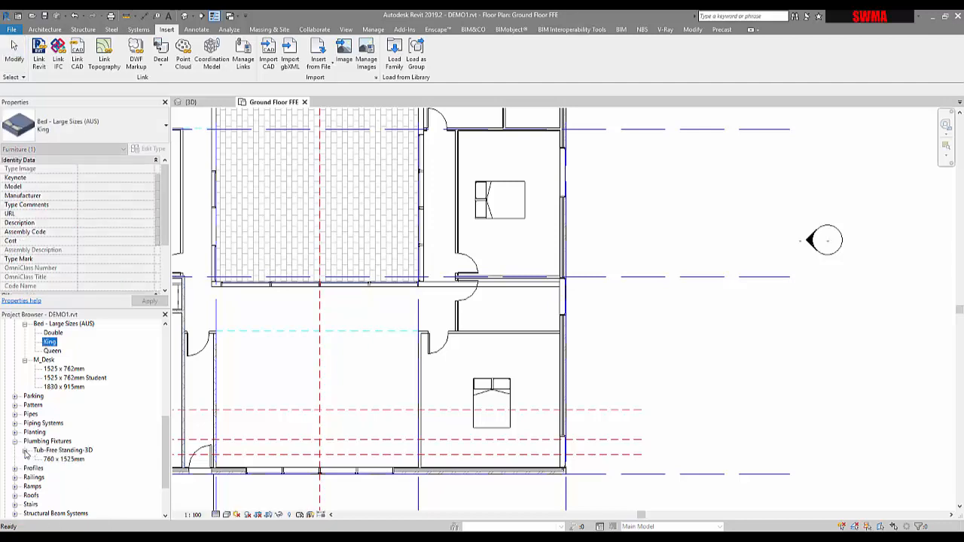
left_click(57, 460)
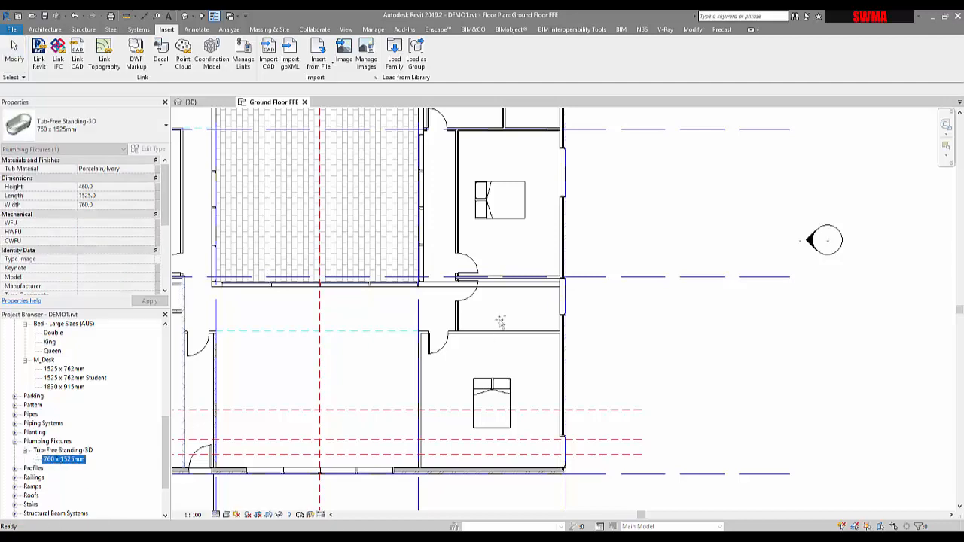
left_click_drag(64, 460, 490, 312)
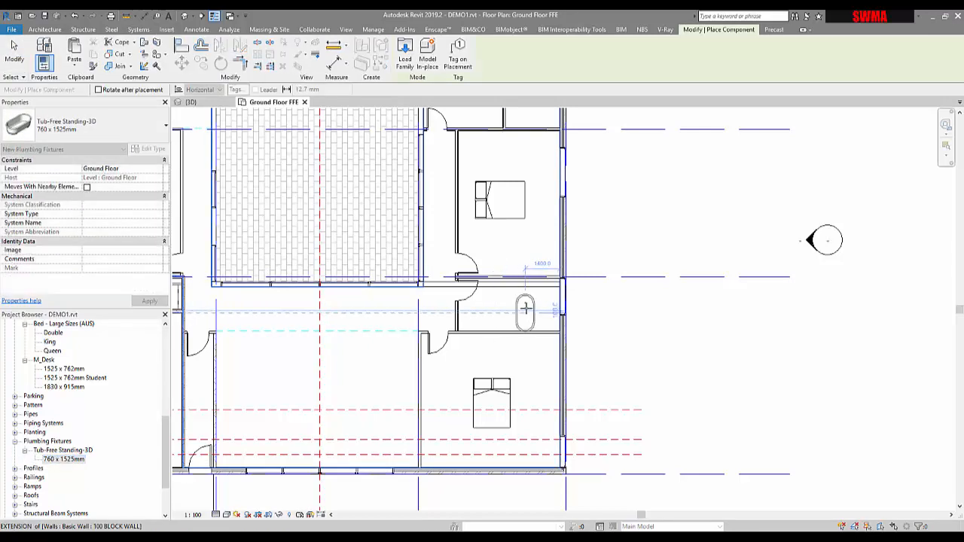
scroll(526, 308, "up", 1)
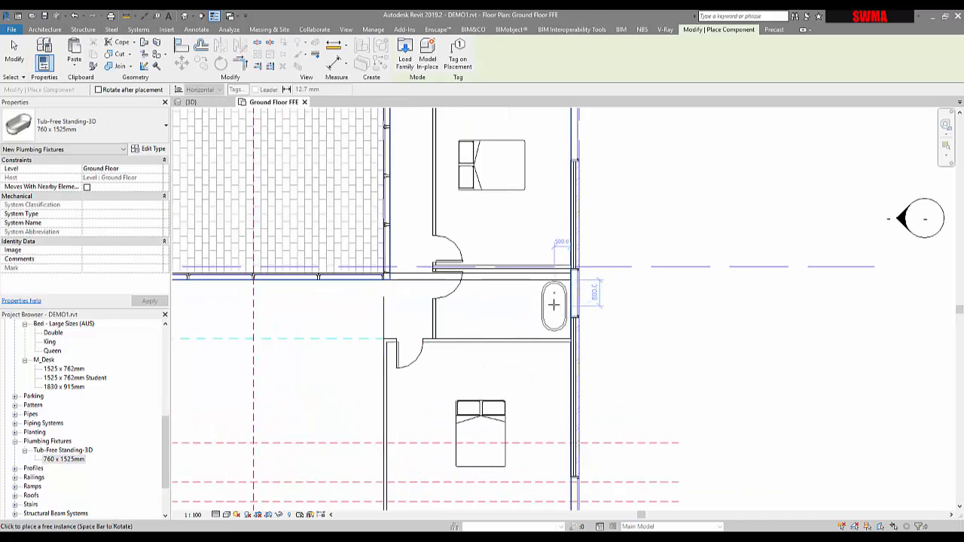
left_click(551, 304)
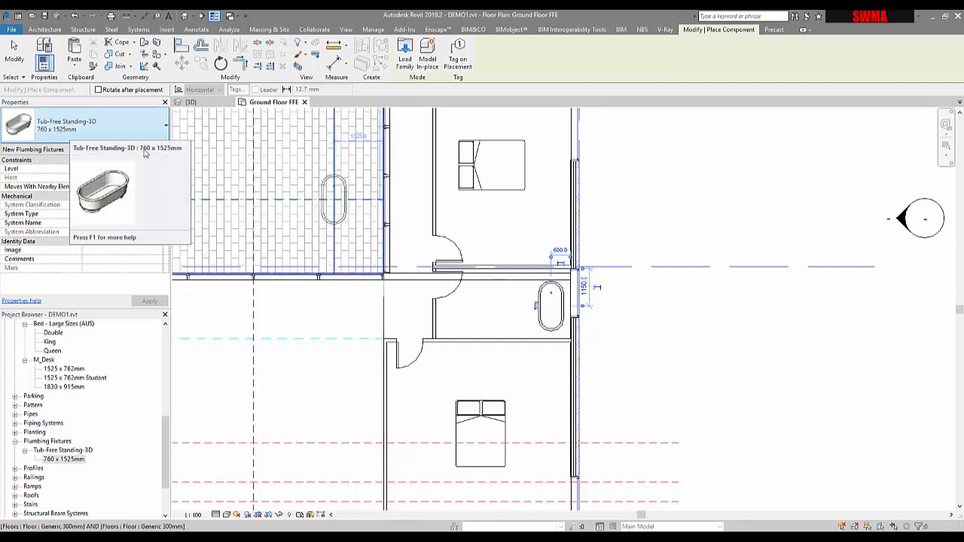
key("Escape")
key("Escape")
Step: Try to drag the east end of the wall above the bath toward the west
scroll(455, 275, "up", 3)
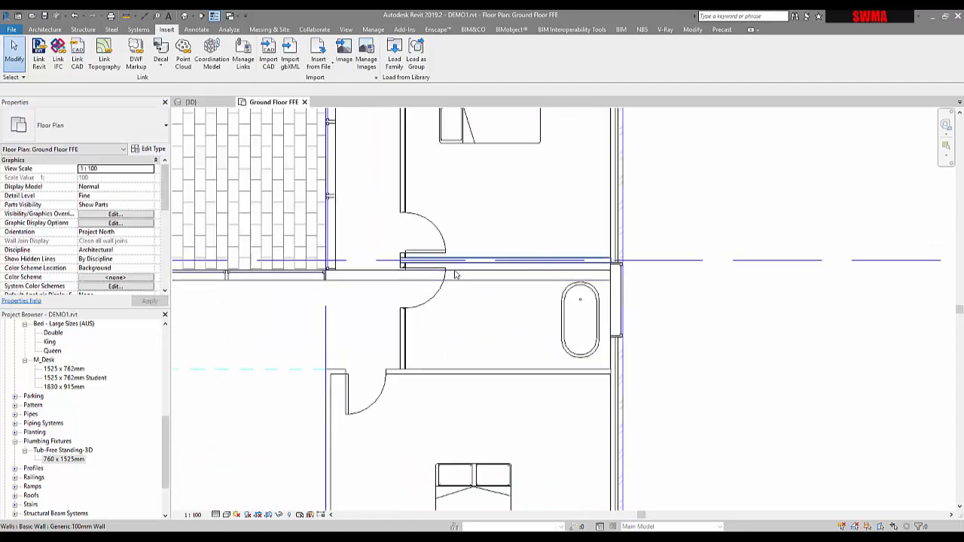
left_click(457, 279)
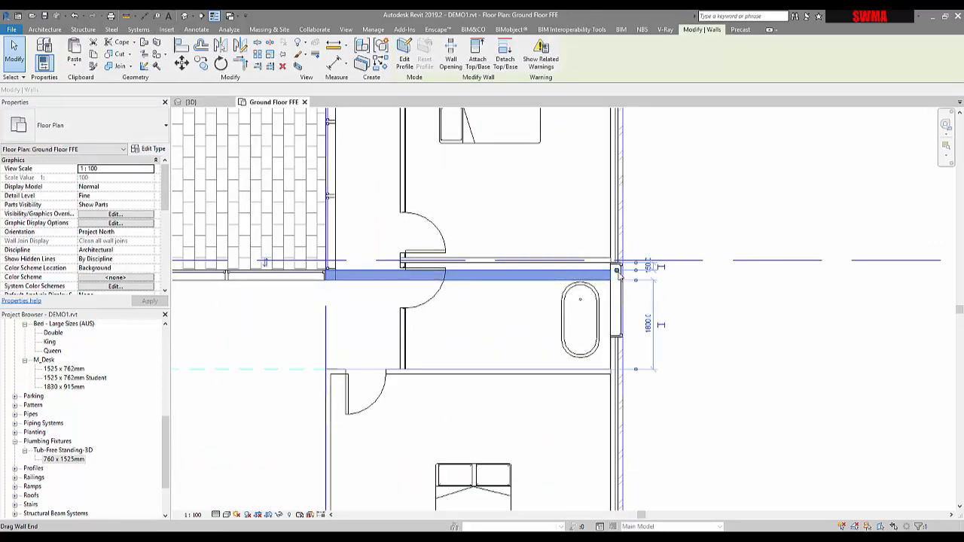
left_click_drag(618, 271, 341, 272)
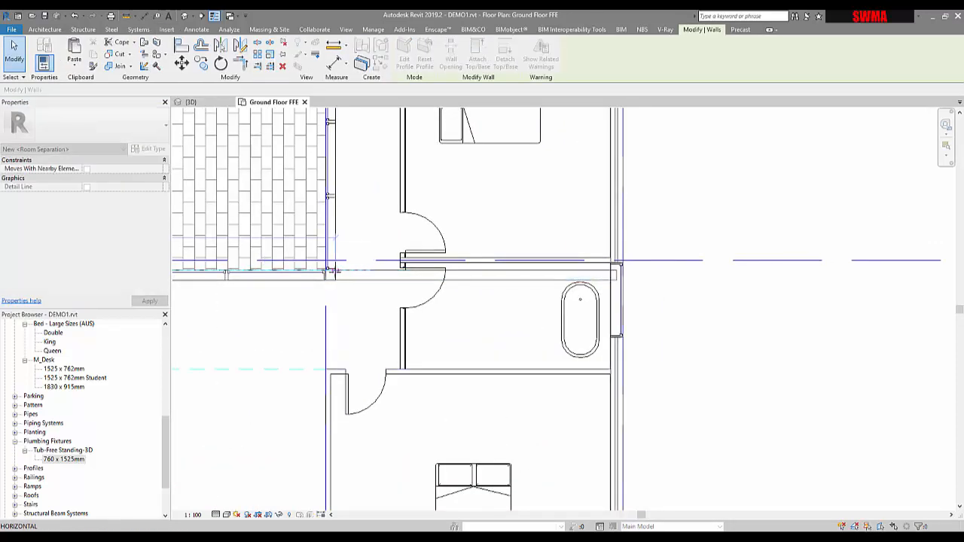
left_click(630, 246)
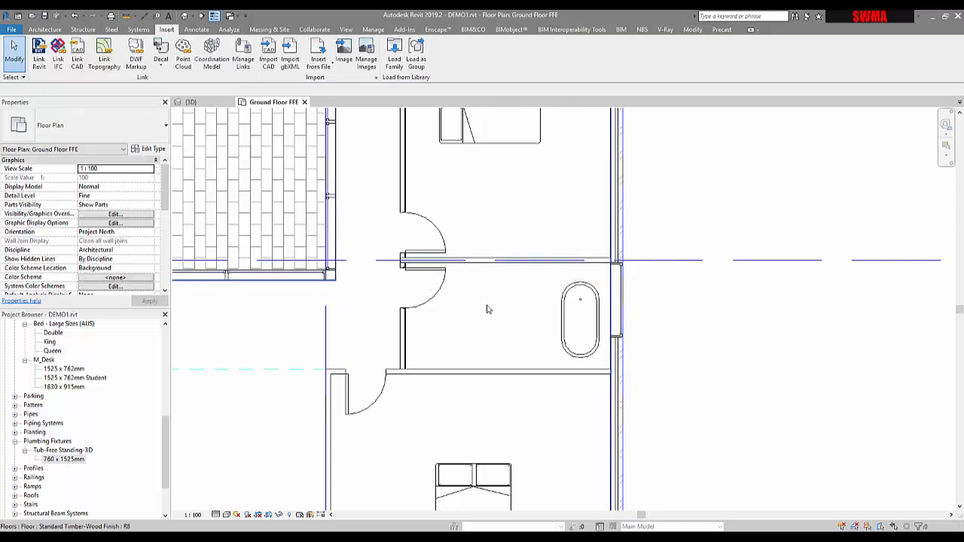
Step: Adjust the bath's position slightly within the bathroom beside the east wall
scroll(520, 306, "up", 1)
middle_click_drag(520, 306, 477, 294)
left_click(527, 286)
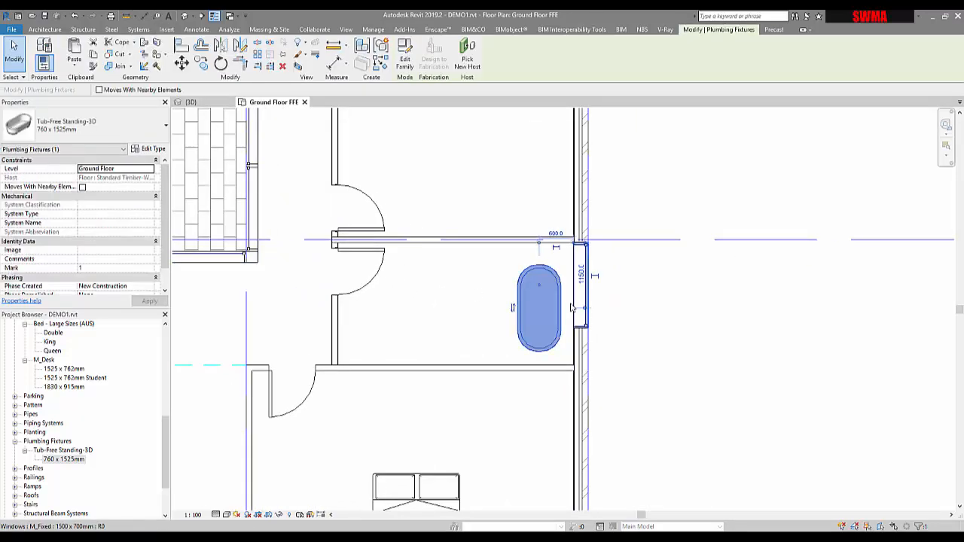
left_click(625, 304)
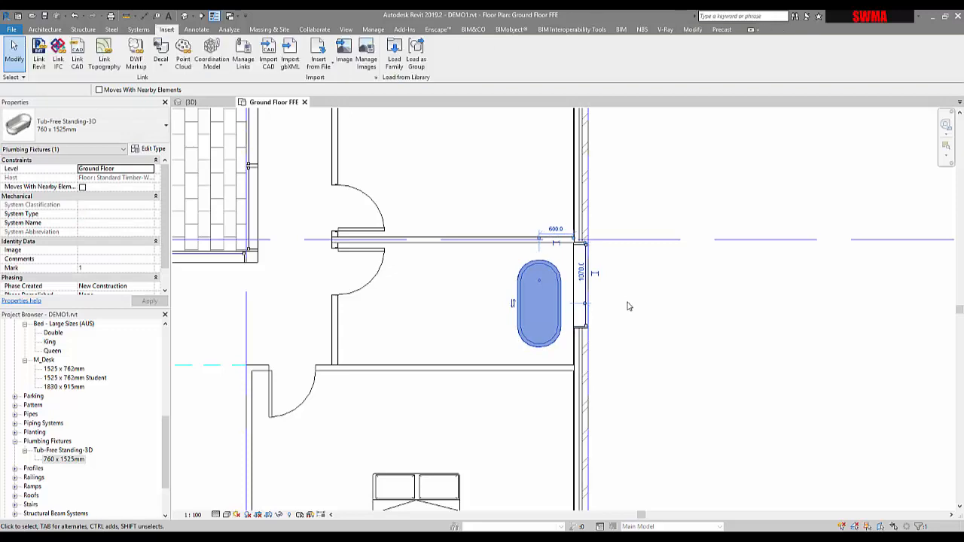
left_click(539, 287)
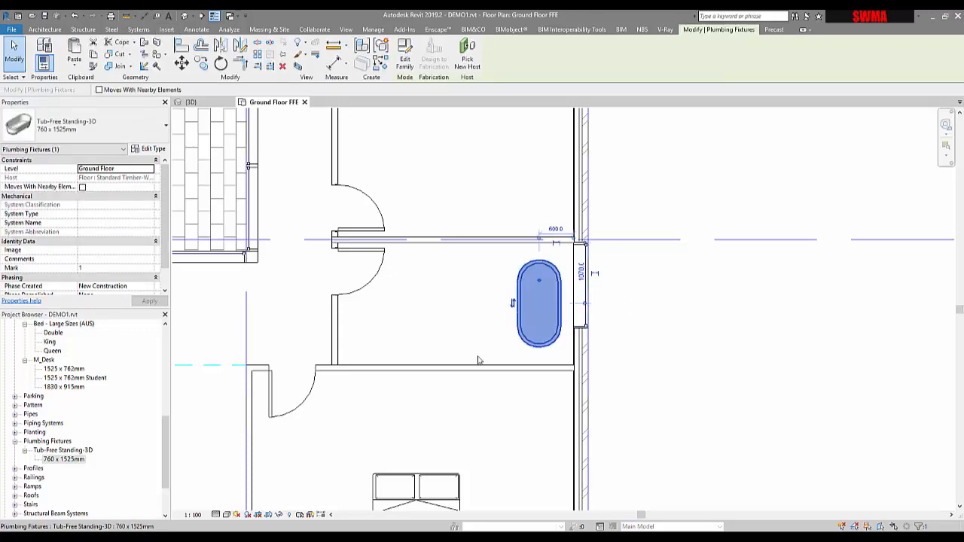
key("Escape")
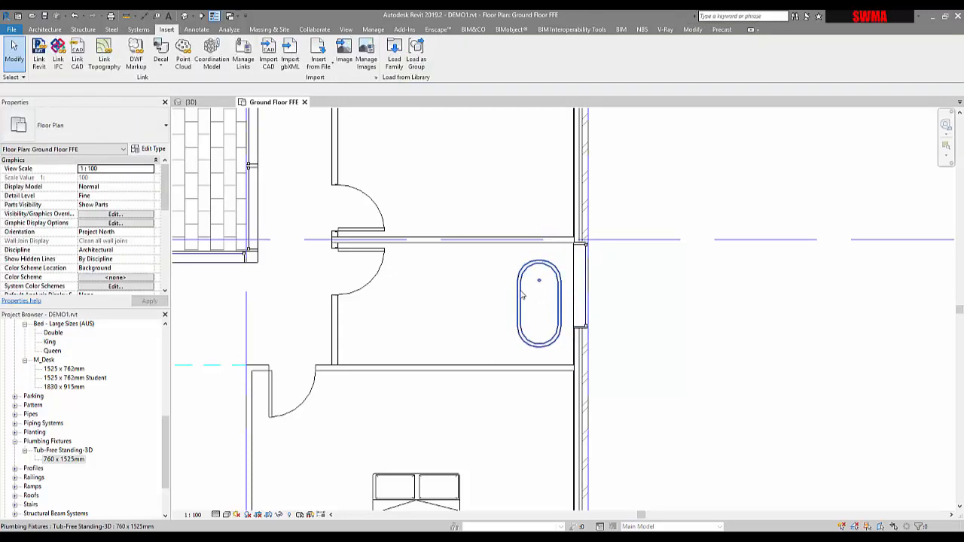
left_click(523, 294)
left_click(674, 291)
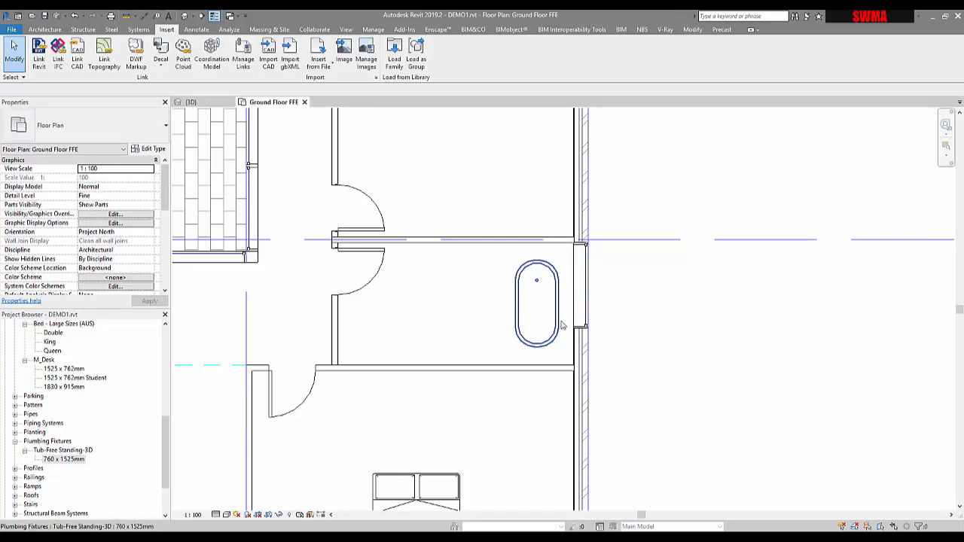
Step: Try to trim the wall below the bath against the wall beside the bedroom door
middle_click_drag(480, 316, 556, 316)
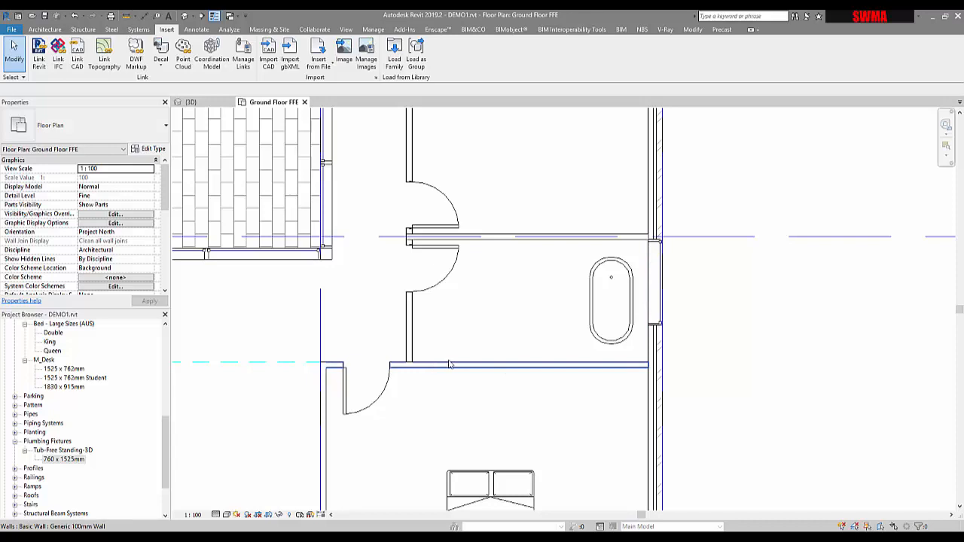
middle_click_drag(437, 370, 443, 299)
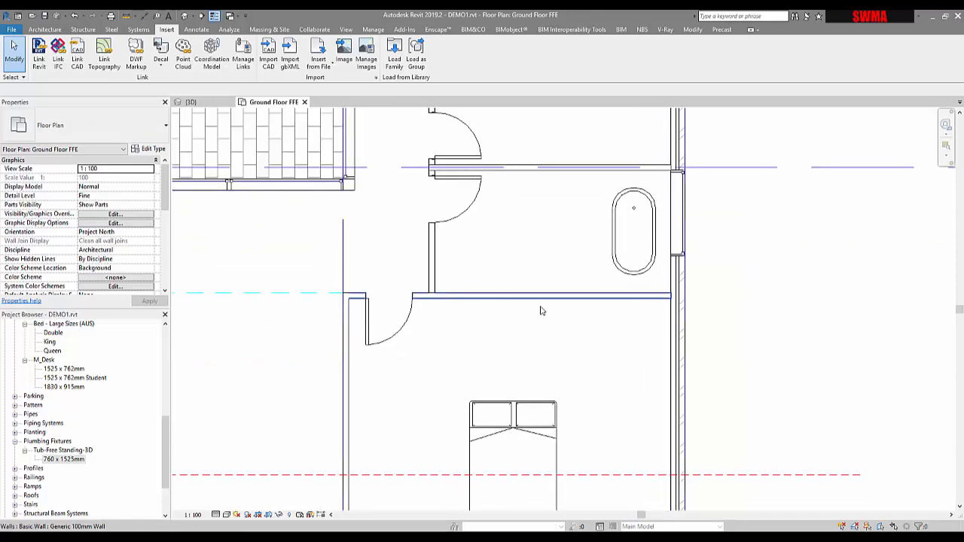
left_click(541, 307)
key("Escape")
key("t")
key("r")
left_click(418, 298)
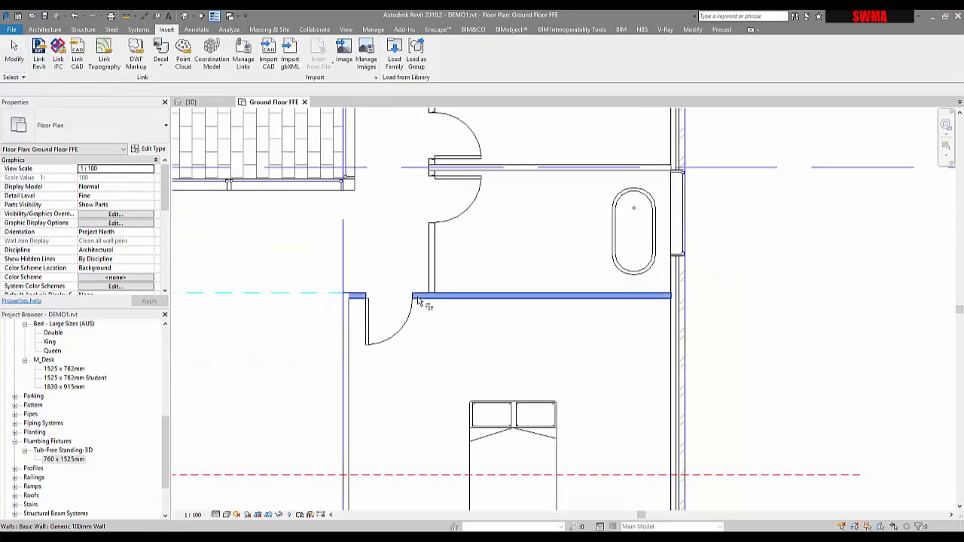
left_click(433, 280)
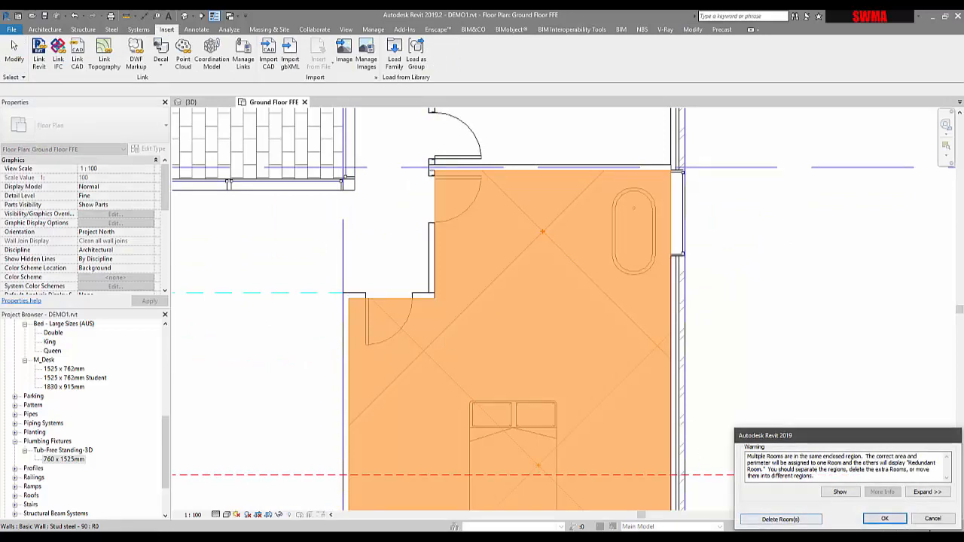
left_click(932, 519)
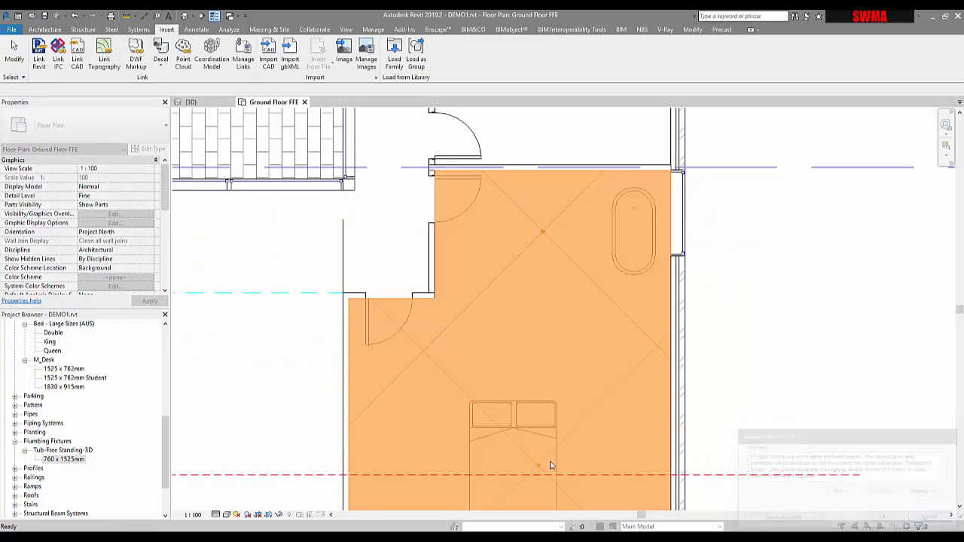
key("Escape")
Step: Extend the wall beside the bathroom door further south past the existing wall below the bath
left_click(434, 290)
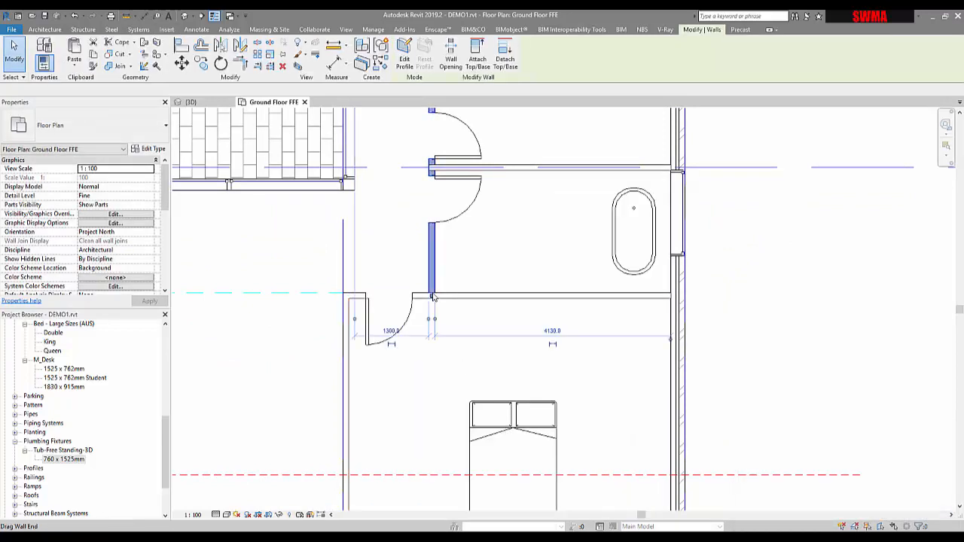
key("r")
key("s")
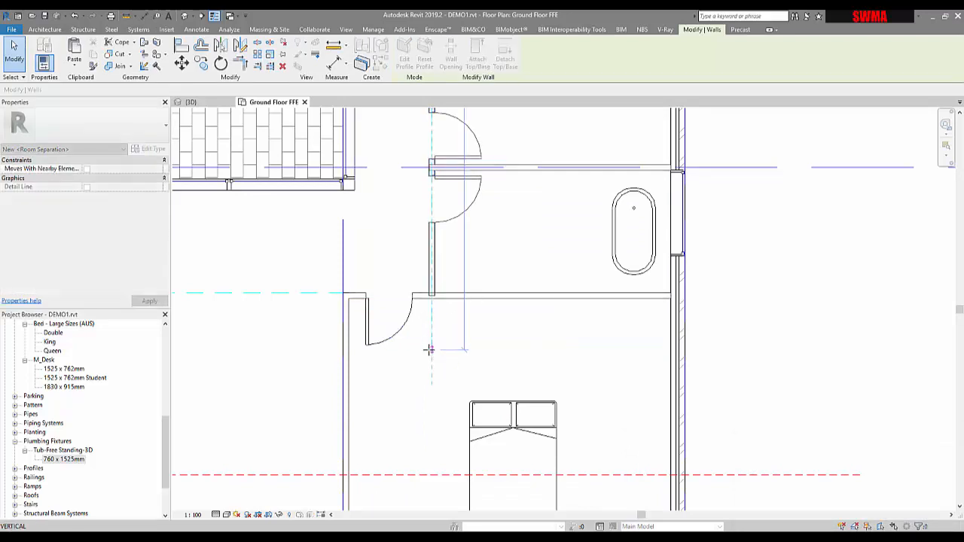
left_click_drag(573, 330, 558, 330)
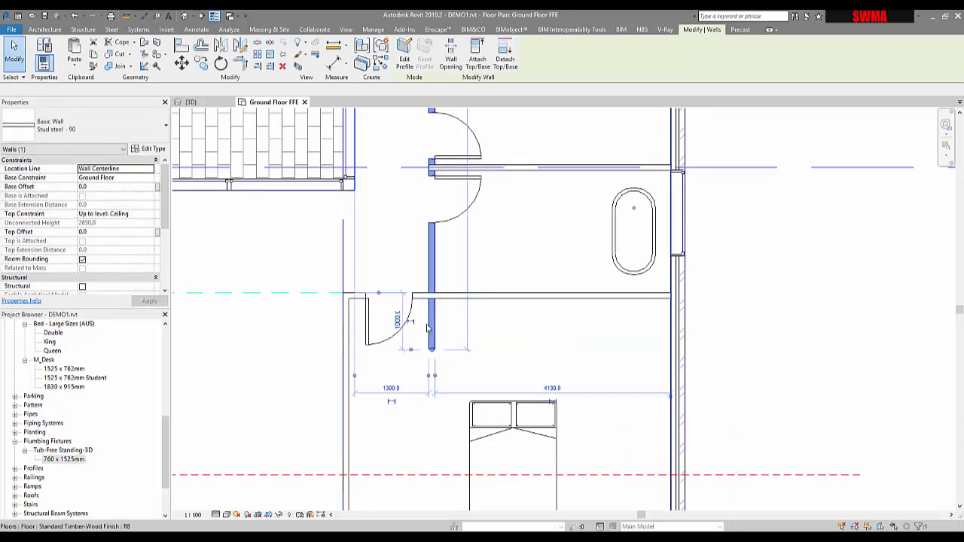
left_click(428, 325)
key("Escape")
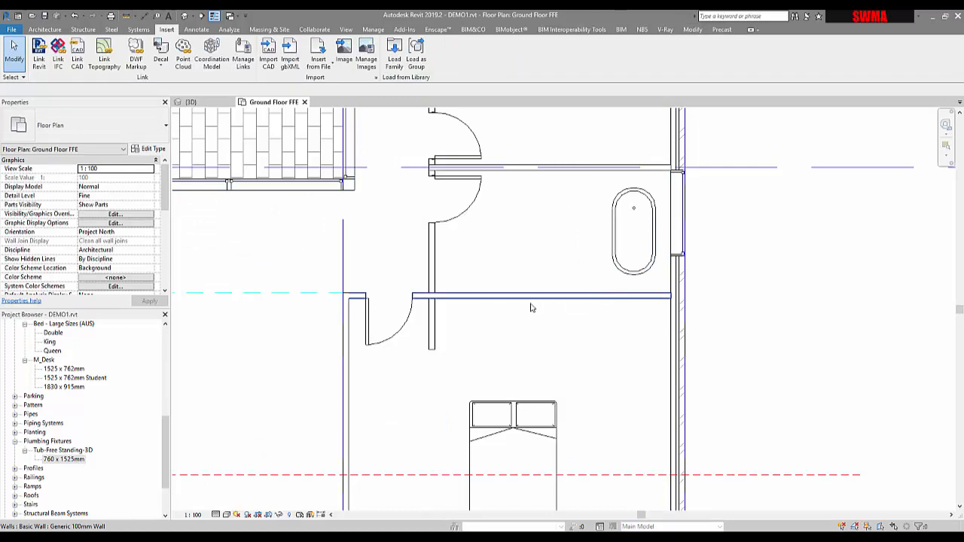
Step: Draw a similar wall about 4185 mm long from the end of that wall east to the exterior wall
left_click(531, 296)
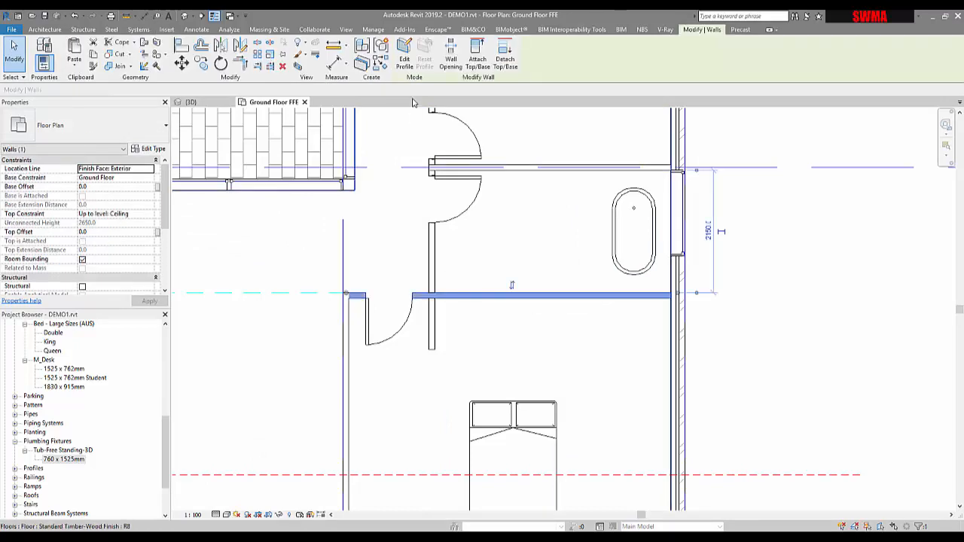
key("c")
key("s")
left_click(433, 350)
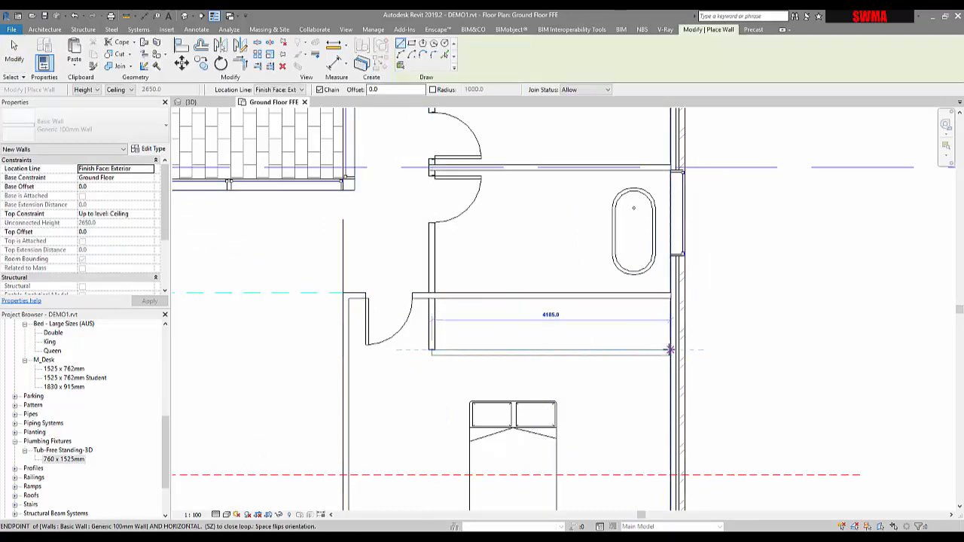
left_click(670, 350)
key("Escape")
key("Escape")
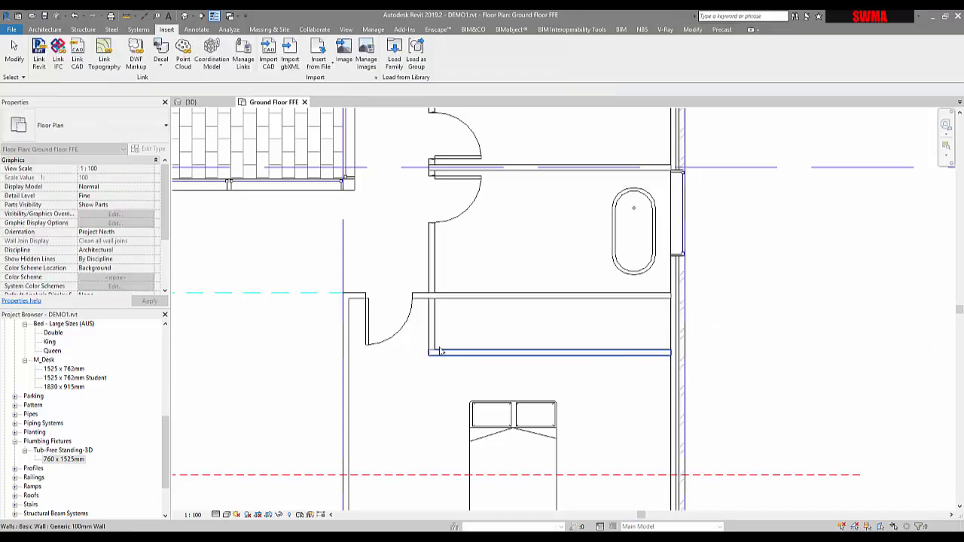
key("t")
key("r")
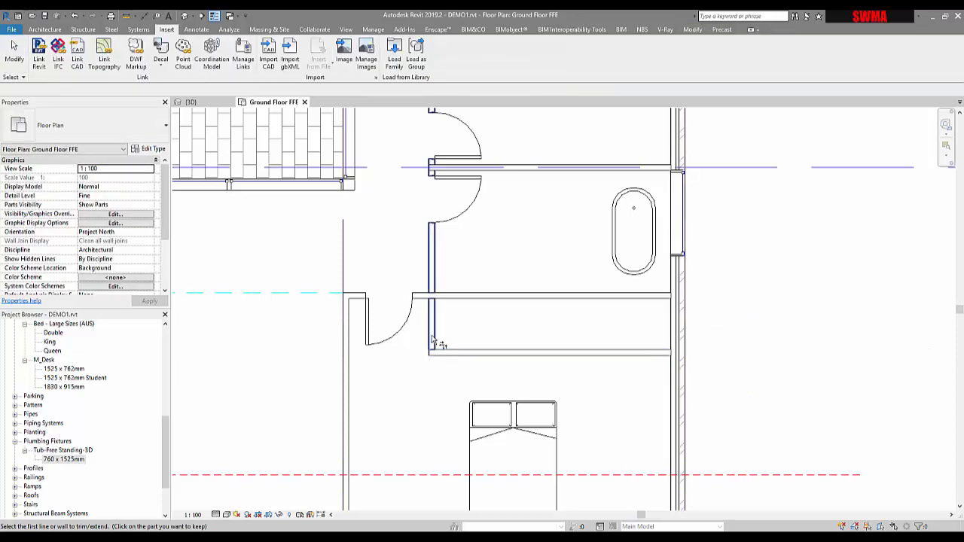
scroll(432, 341, "up", 3)
key("Escape")
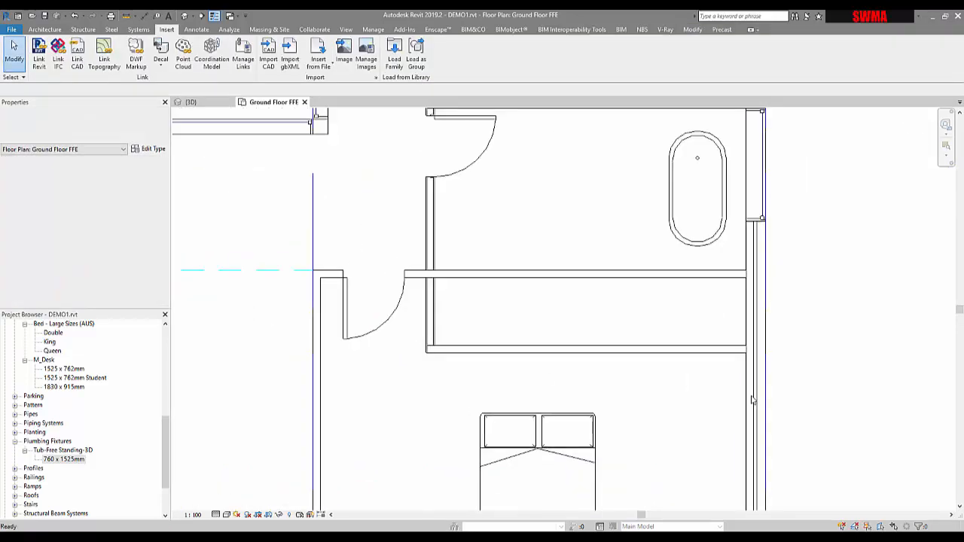
Step: Shorten the old wall below the bath back to the door so the bathroom extends to the new wall
scroll(752, 350, "up", 2)
left_click(750, 349)
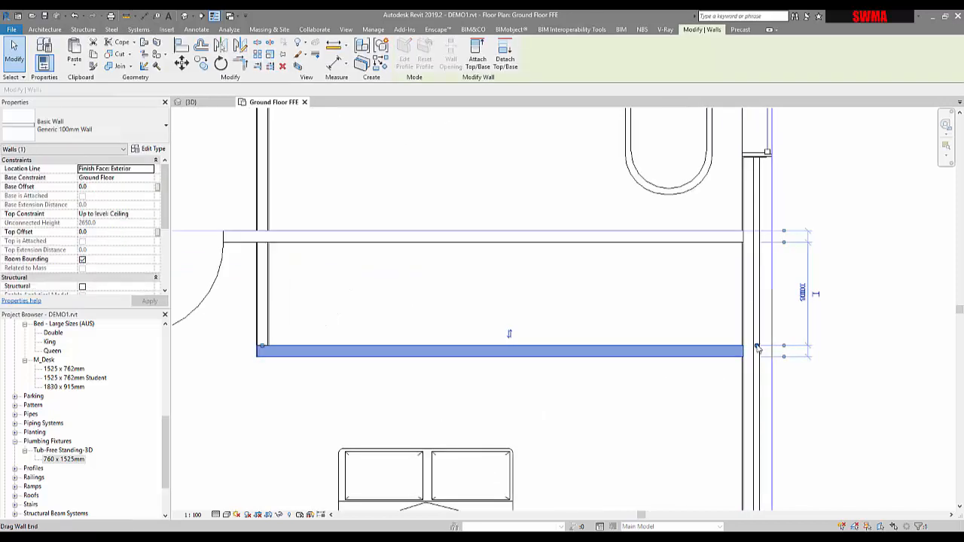
left_click(352, 301)
middle_click_drag(483, 278, 587, 342)
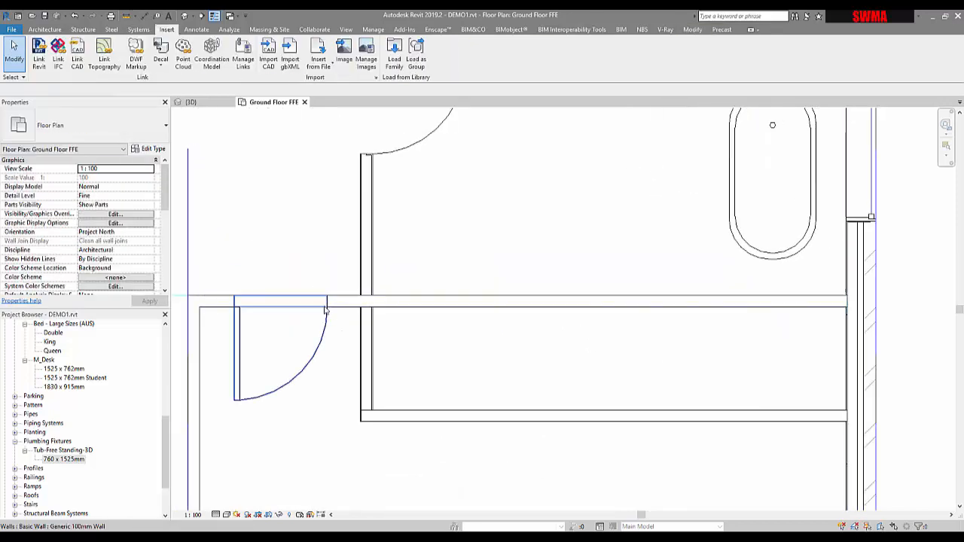
left_click(813, 305)
left_click_drag(861, 297, 366, 296)
scroll(607, 327, "down", 3)
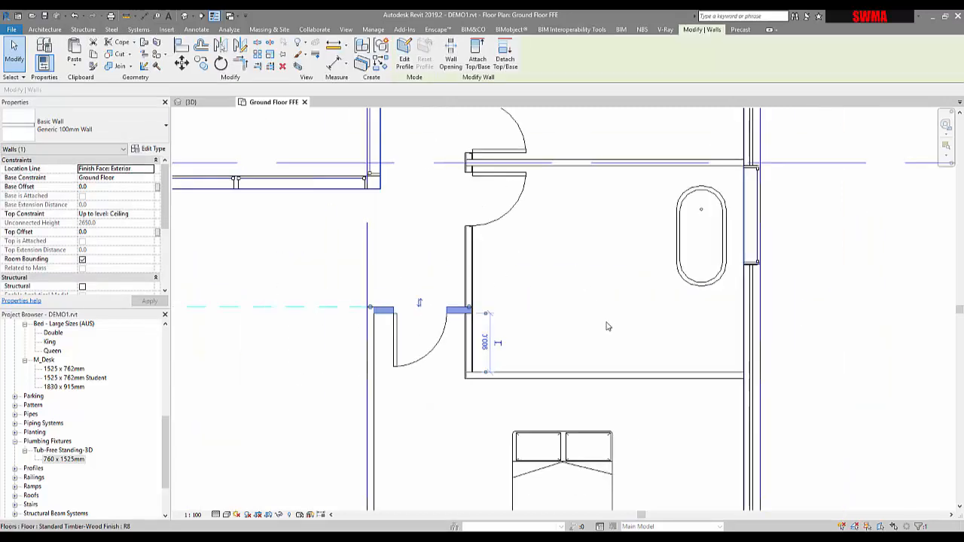
Step: Move the queen bed north so its head sits against the new bathroom wall
left_click(844, 338)
middle_click_drag(825, 351, 776, 362)
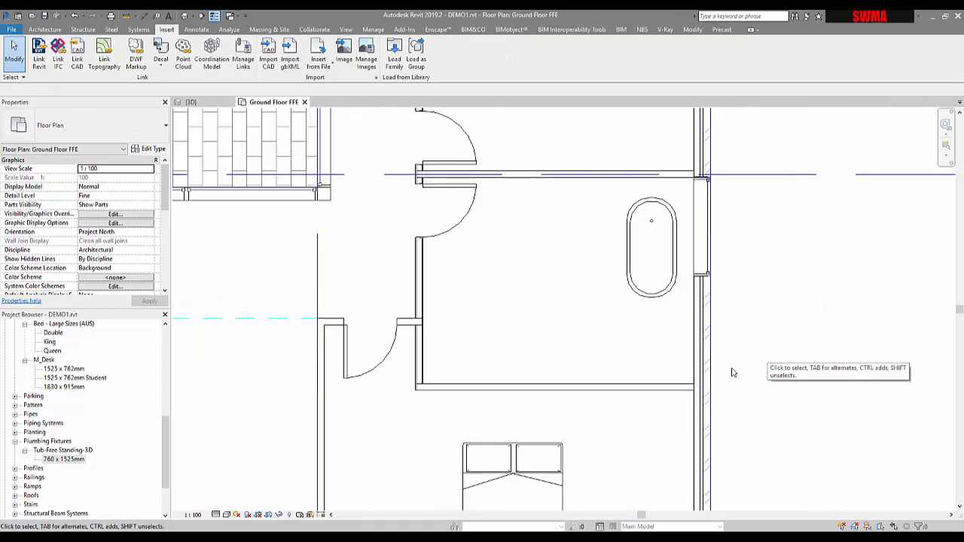
scroll(709, 380, "down", 2)
middle_click_drag(709, 388, 697, 278)
left_click(578, 323)
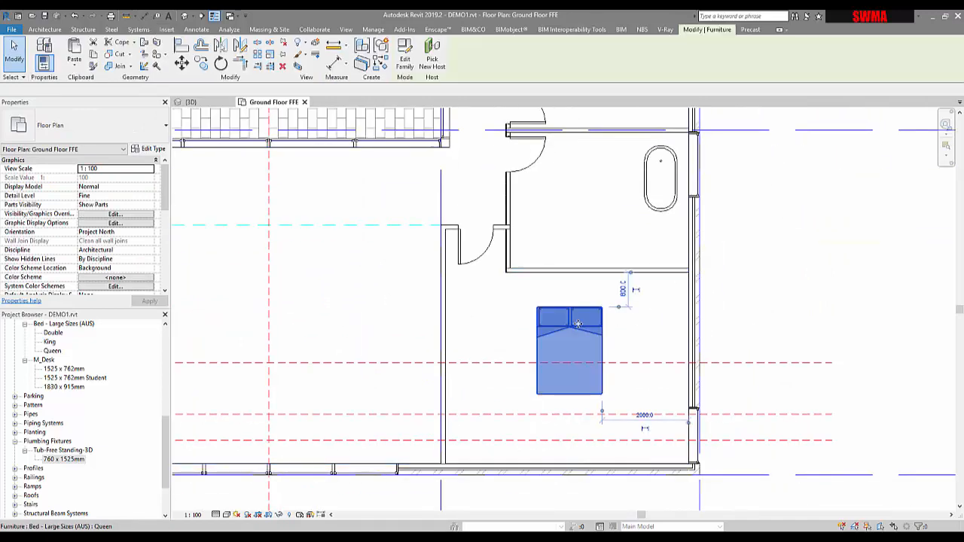
left_click_drag(599, 321, 578, 301)
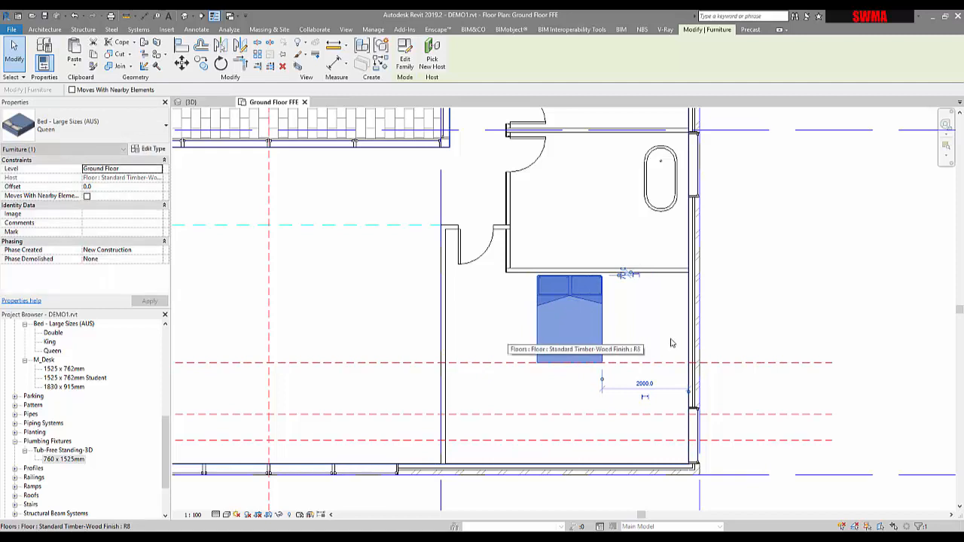
Step: Open the properties of the Water Closets folder in the Plumbing Fixtures library to find its location
left_click(769, 338)
middle_click_drag(759, 322, 702, 402)
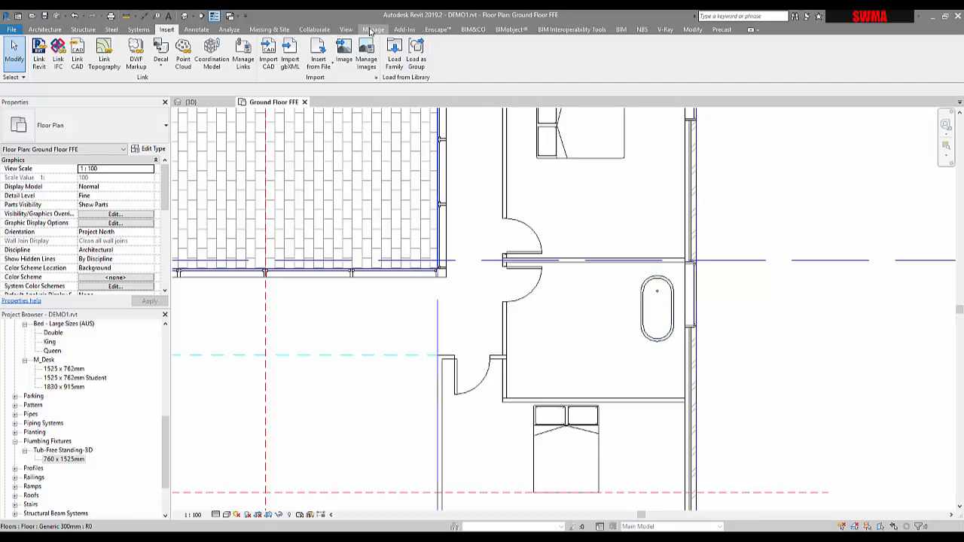
left_click(391, 55)
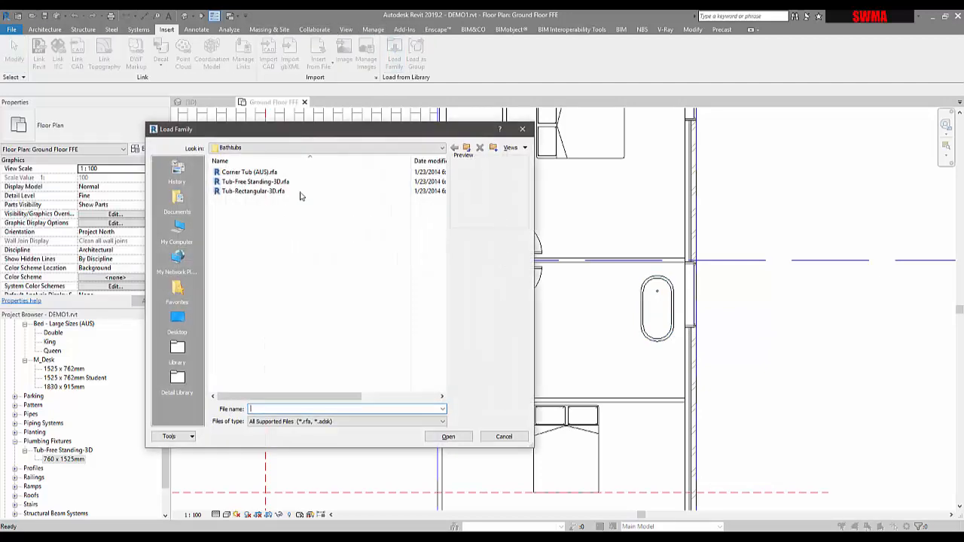
left_click(466, 148)
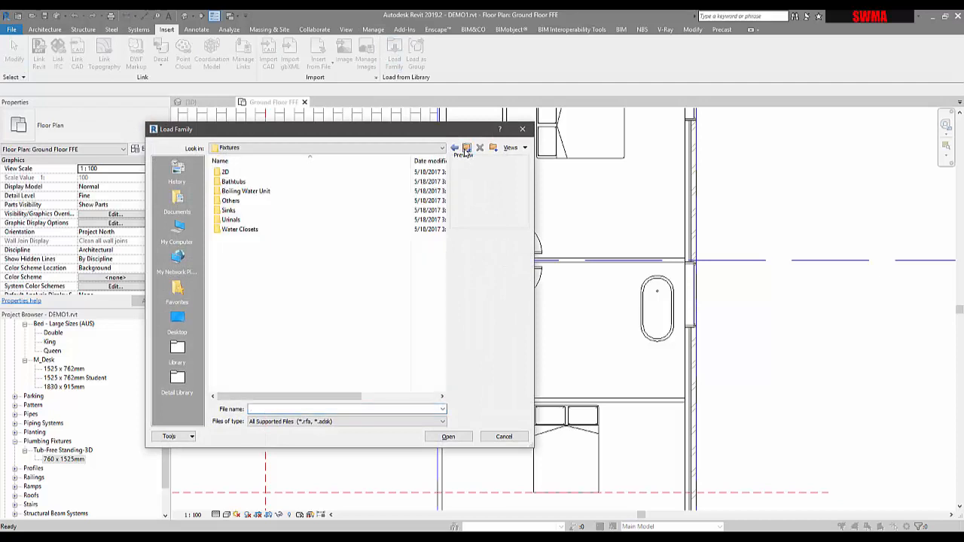
right_click(240, 231)
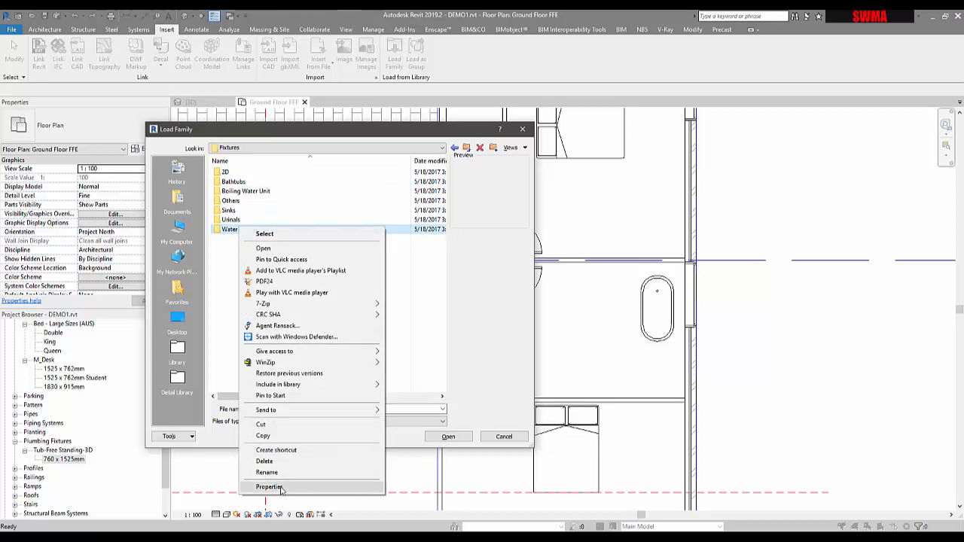
left_click(270, 487)
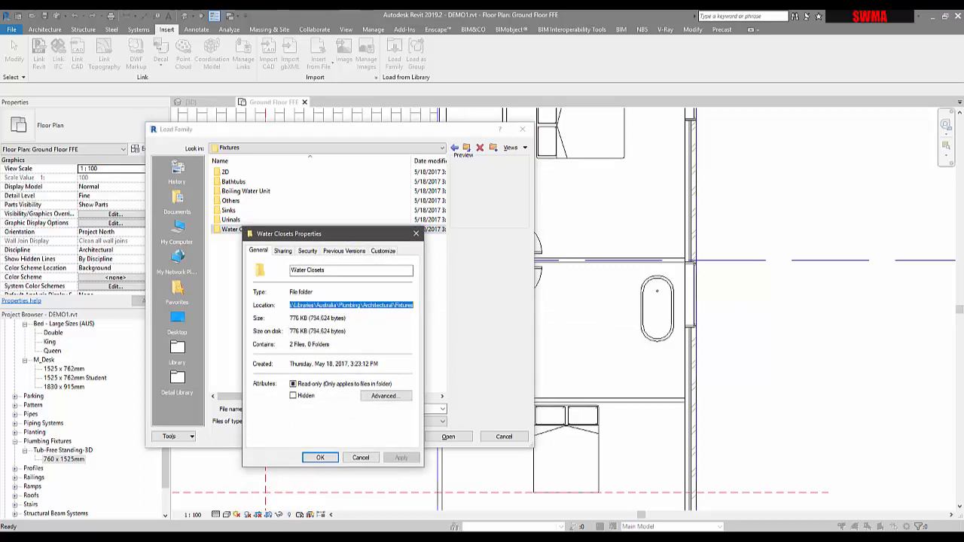
Step: Open File Explorer and navigate to the copied Plumbing > Architectural > Fixtures library path
left_click(234, 536)
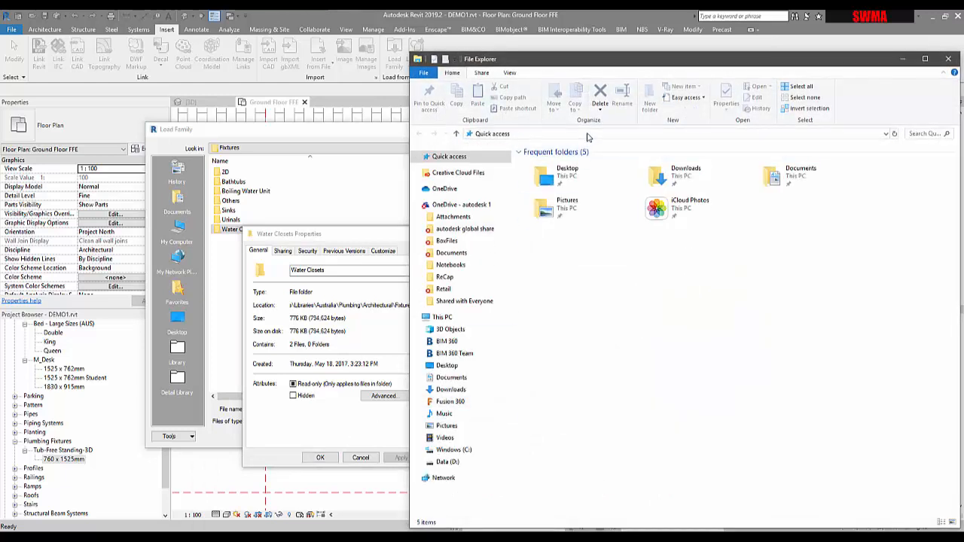
left_click(589, 135)
type("D:\\02 Building Design Architecture\\01 datasets\\00_Revit Libraries\\Libraries\\Australia\\Plumbing\\Architectural\\Fixtures")
key("Return")
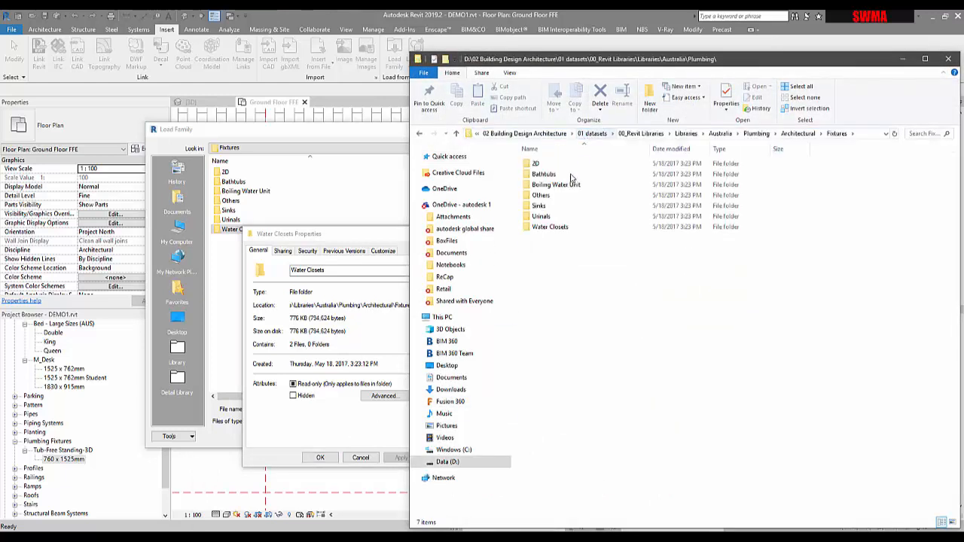
Step: Close the folder properties and cancel the Load Family dialog
left_click(367, 236)
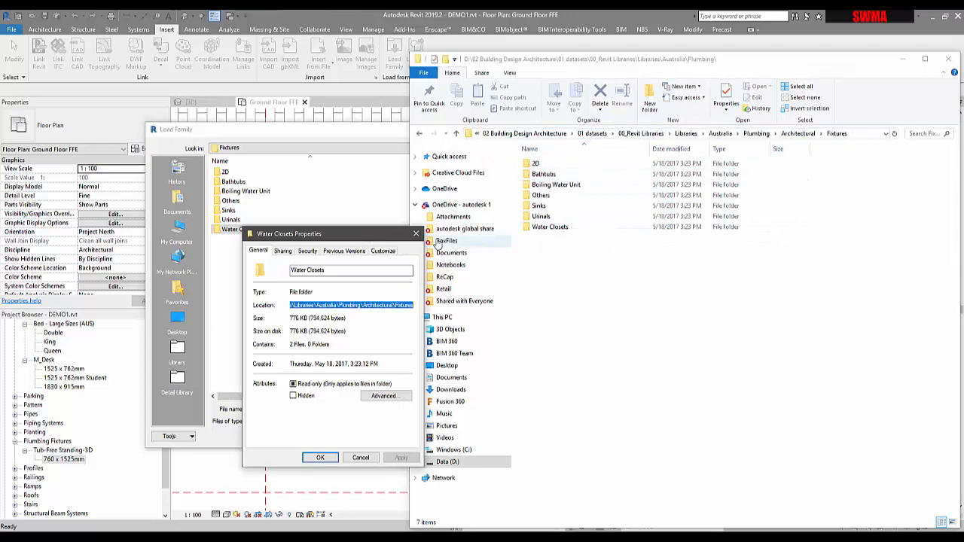
left_click(416, 234)
left_click(395, 134)
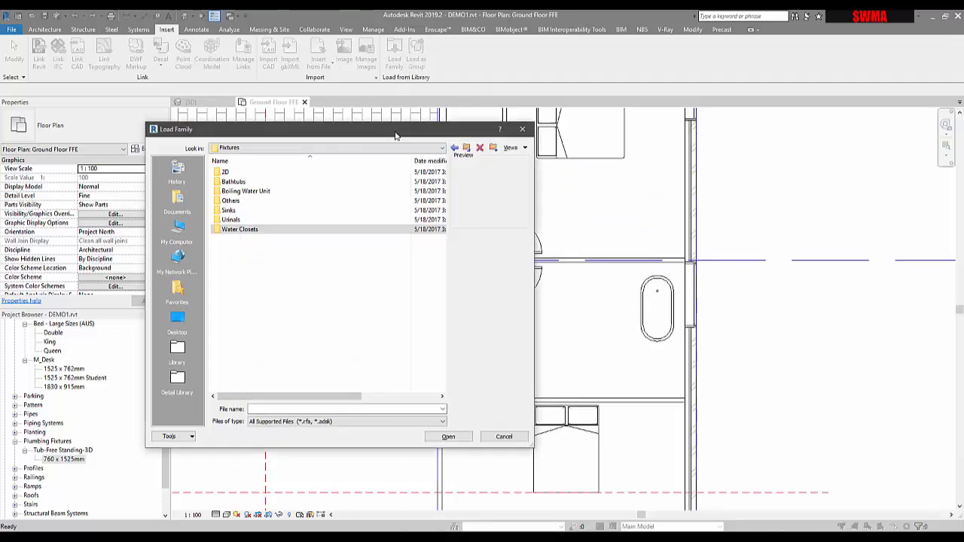
left_click(503, 437)
Step: Drag the Toilet-Domestic-3D family from the Water Closets folder into the plan and place it below the bath
key("alt+Tab")
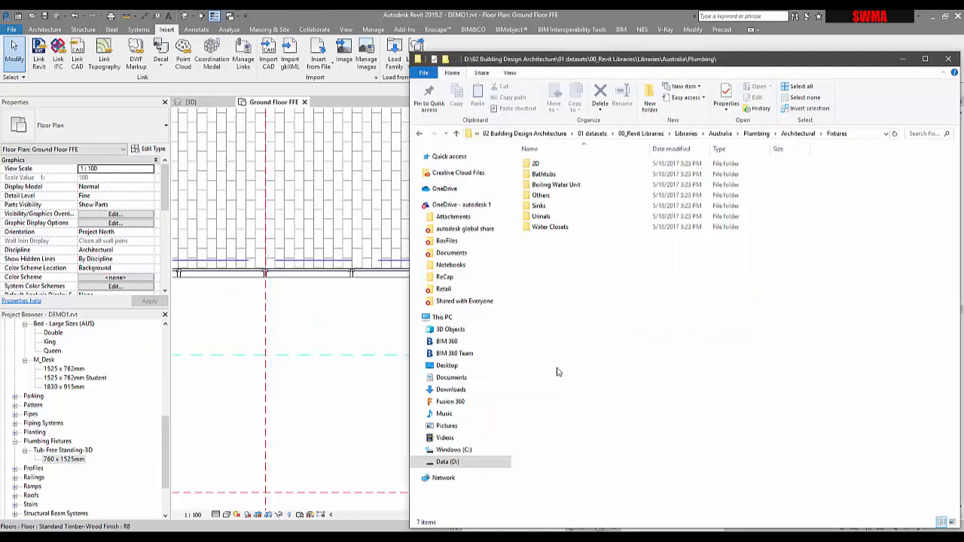
double_click(541, 227)
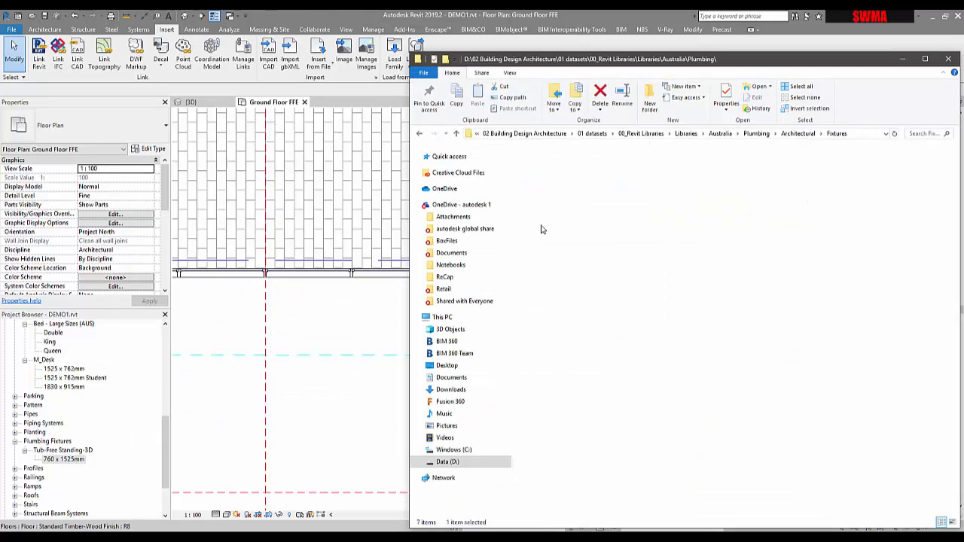
left_click_drag(562, 175, 327, 360)
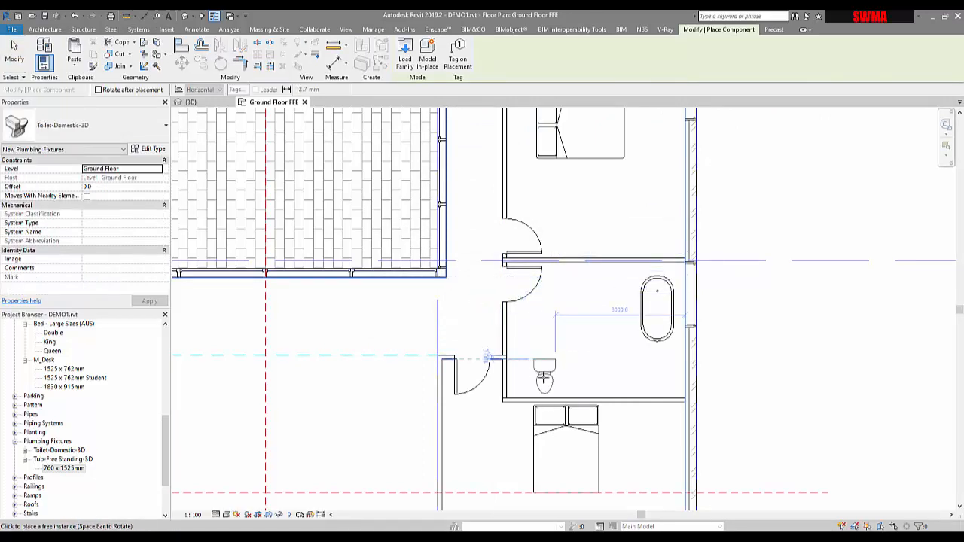
left_click(653, 375)
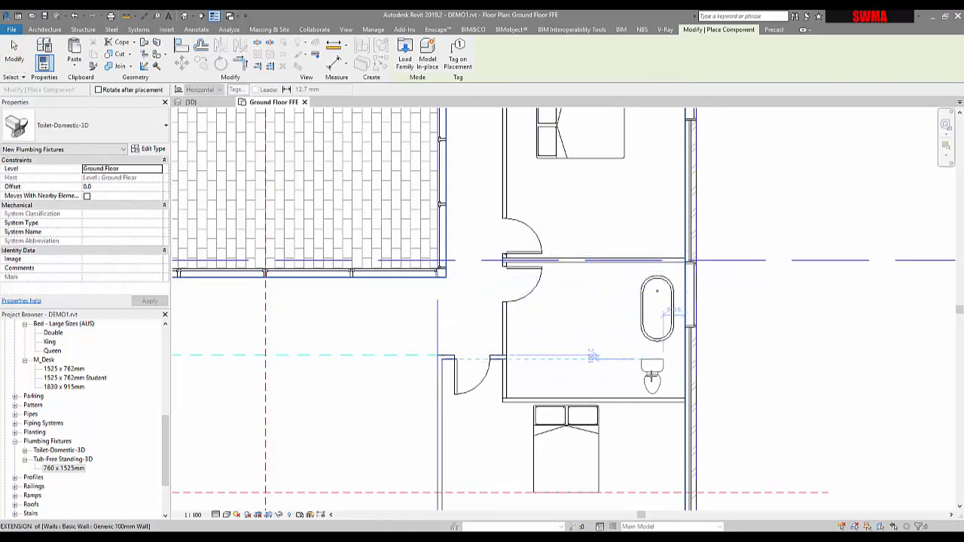
key("Escape")
key("Escape")
Step: Rotate the toilet 90 degrees and move it back against the bathroom's east wall
scroll(699, 384, "up", 2)
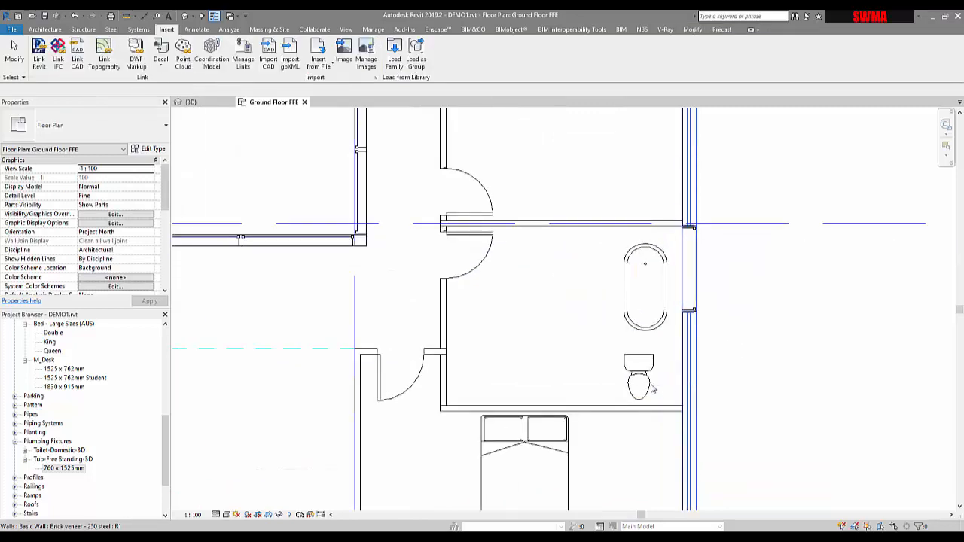
left_click(631, 379)
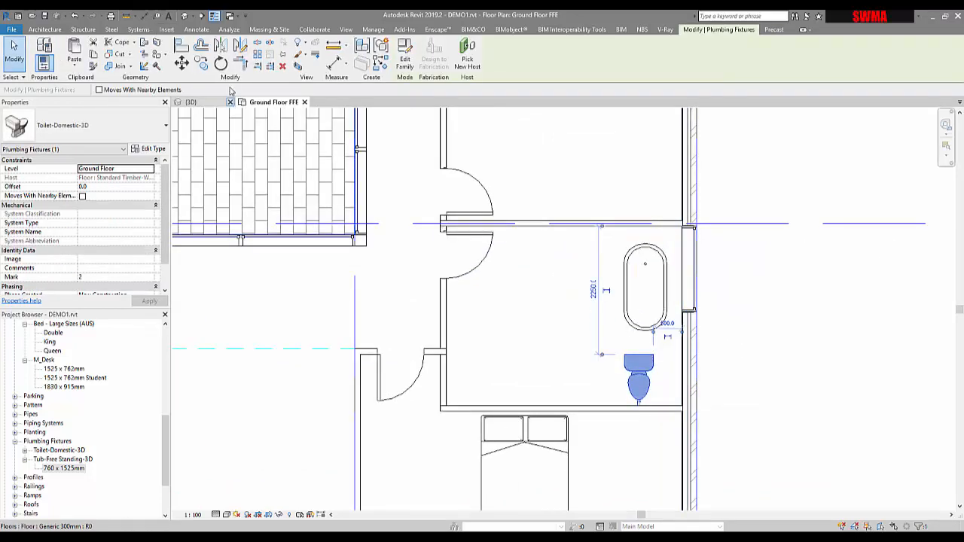
left_click(220, 63)
left_click(640, 230)
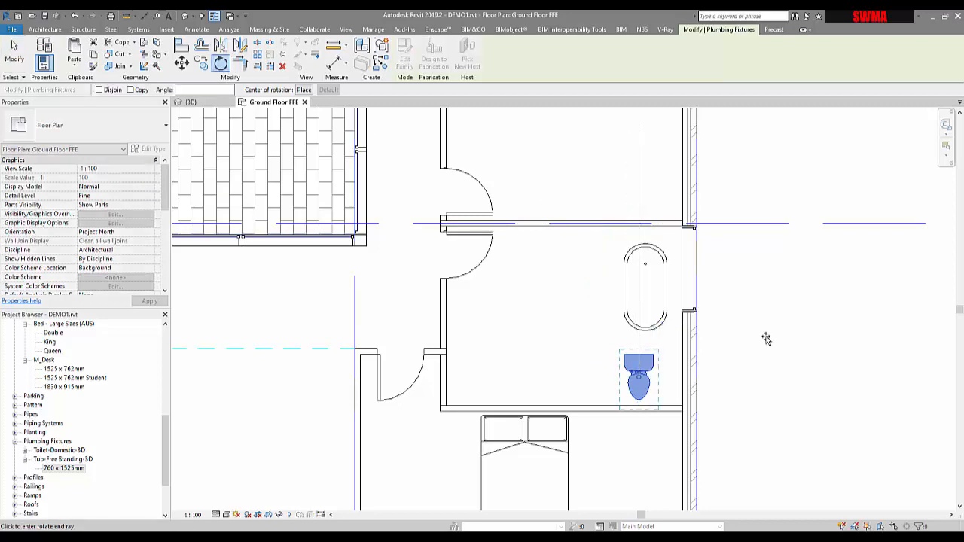
left_click(793, 373)
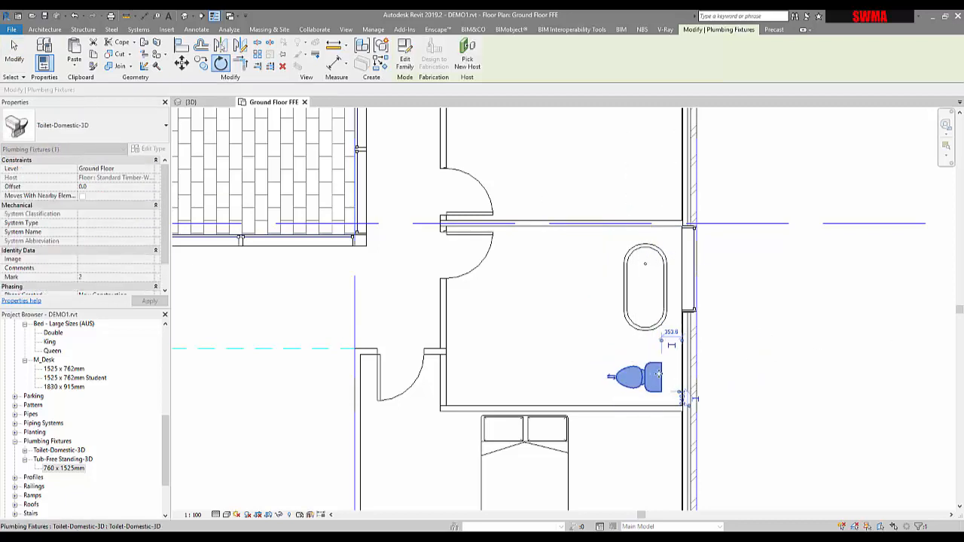
left_click_drag(676, 371, 683, 375)
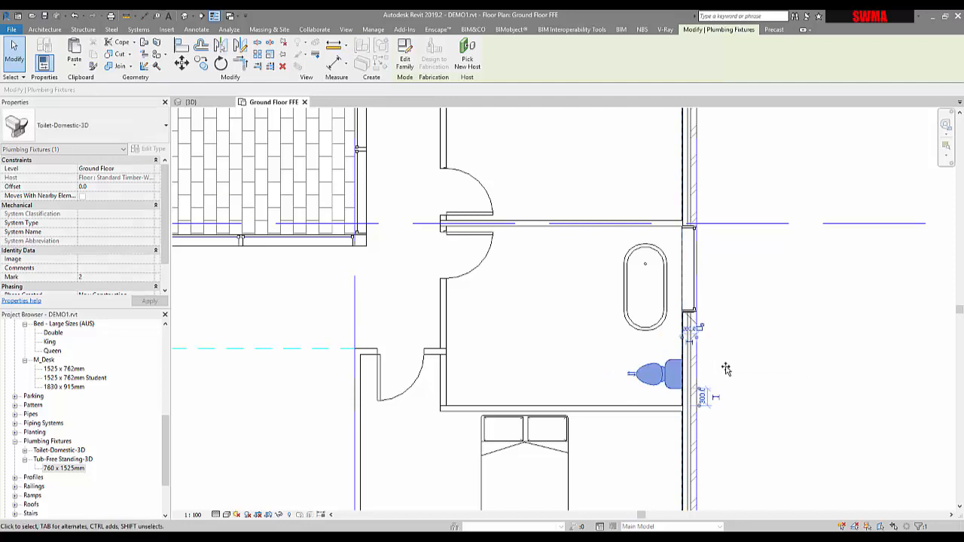
left_click(726, 368)
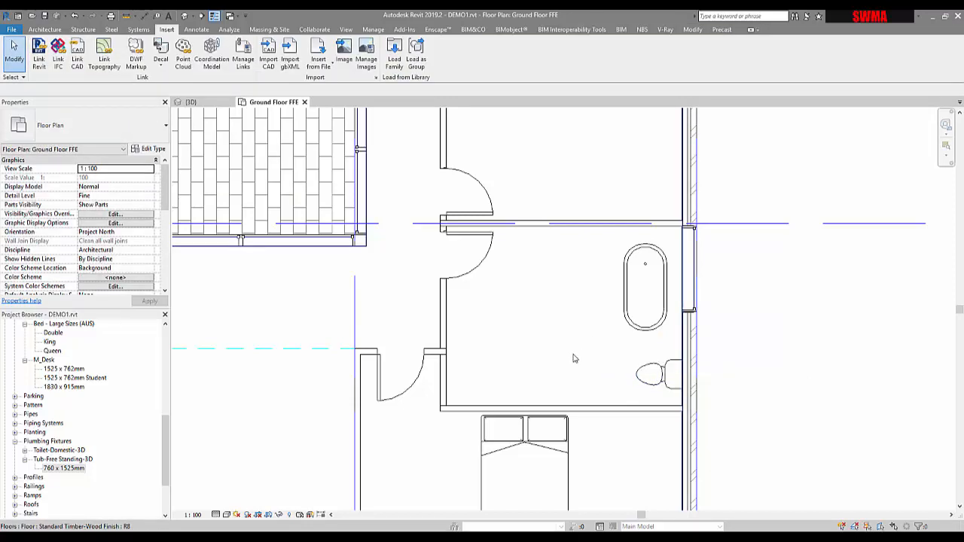
left_click(635, 256)
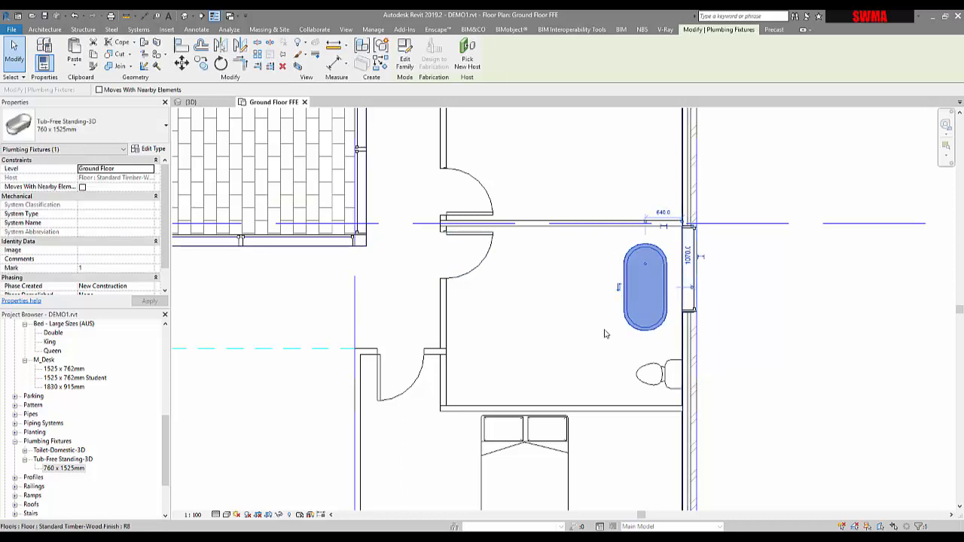
left_click(715, 339)
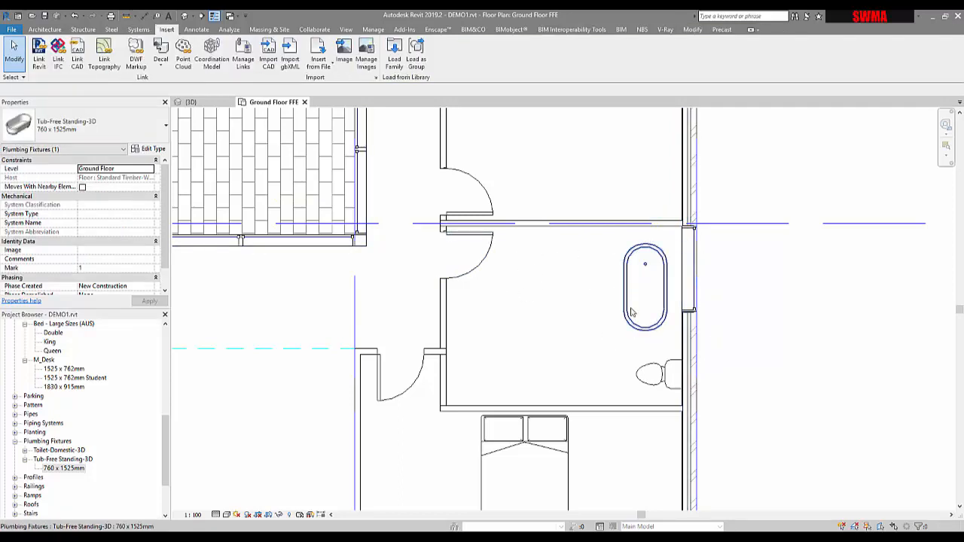
left_click(648, 375)
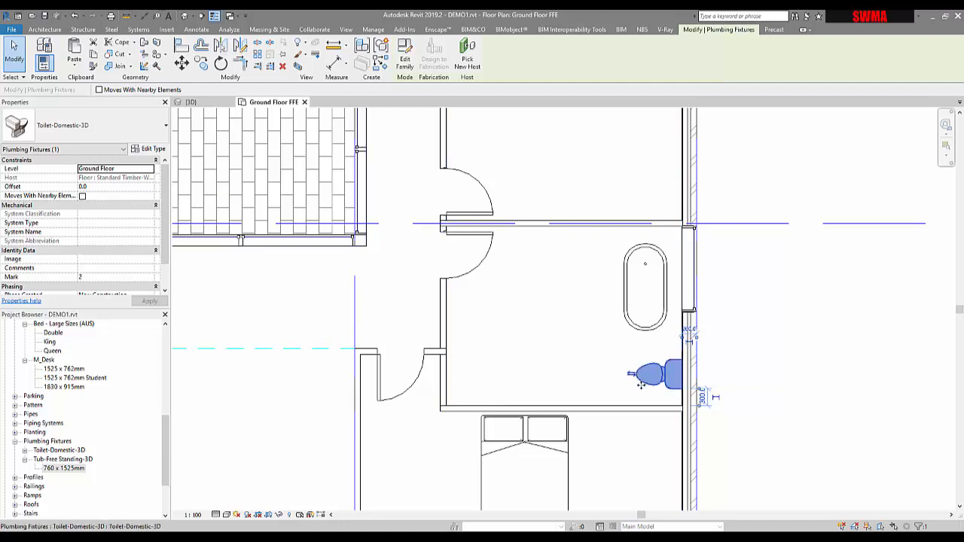
key("Escape")
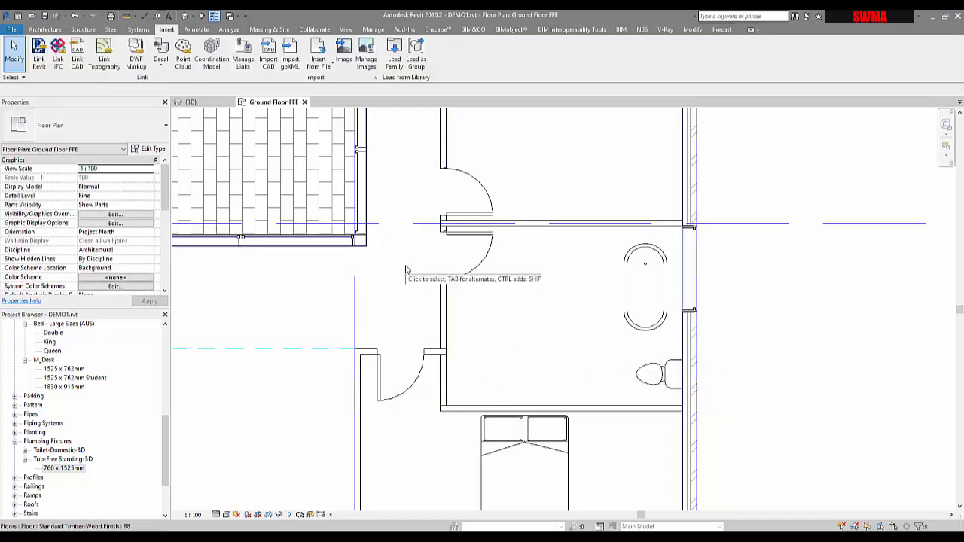
Step: Switch to File Explorer and open the Sinks folder of the Plumbing Architectural Fixtures library
left_click(394, 59)
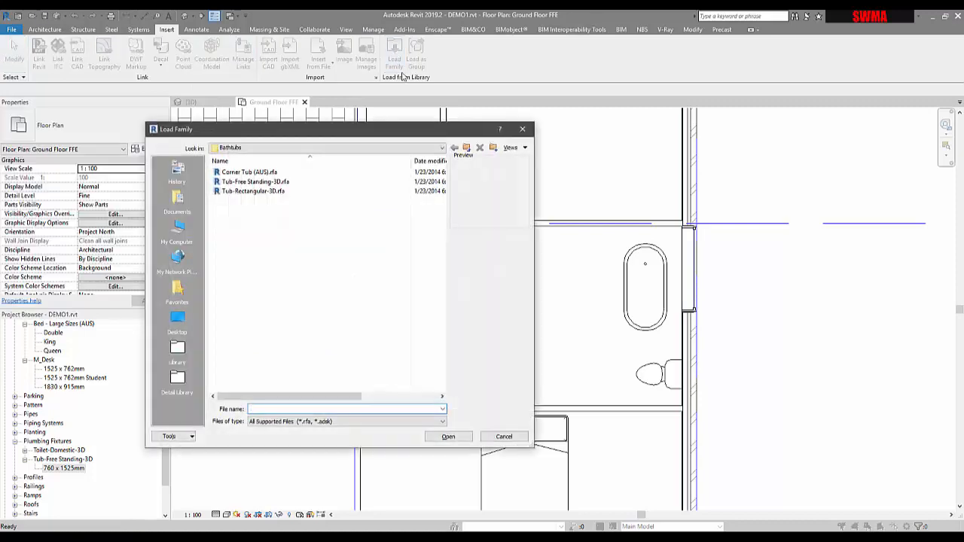
key("Escape")
key("alt+Tab")
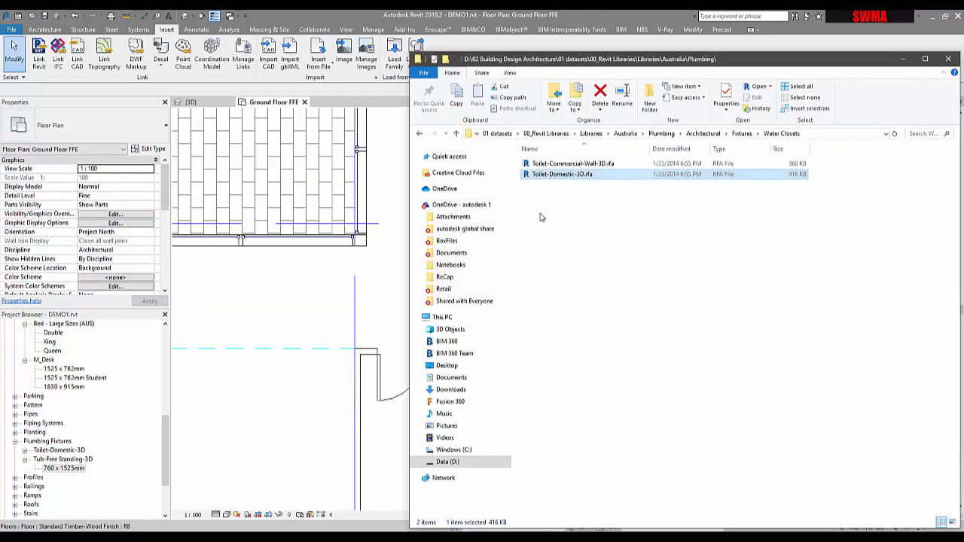
left_click(739, 135)
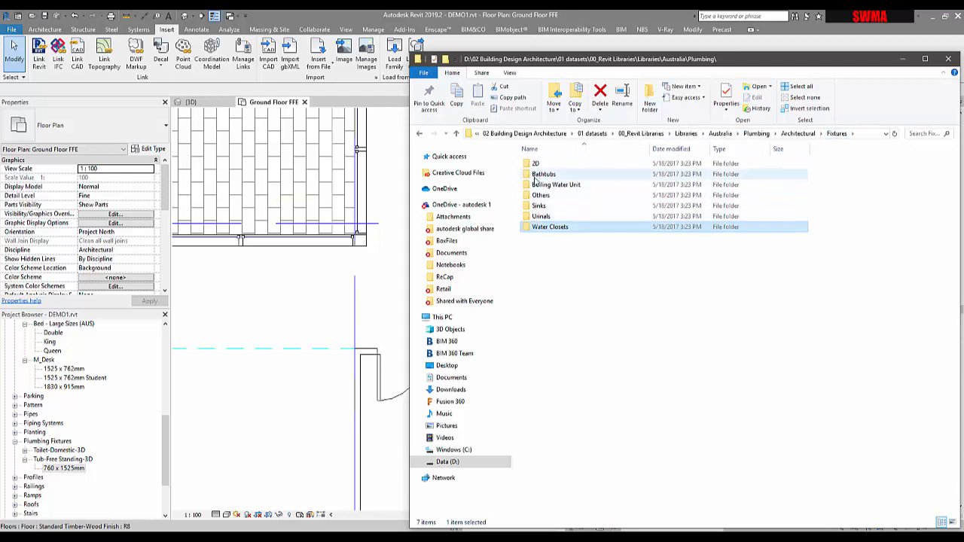
double_click(538, 205)
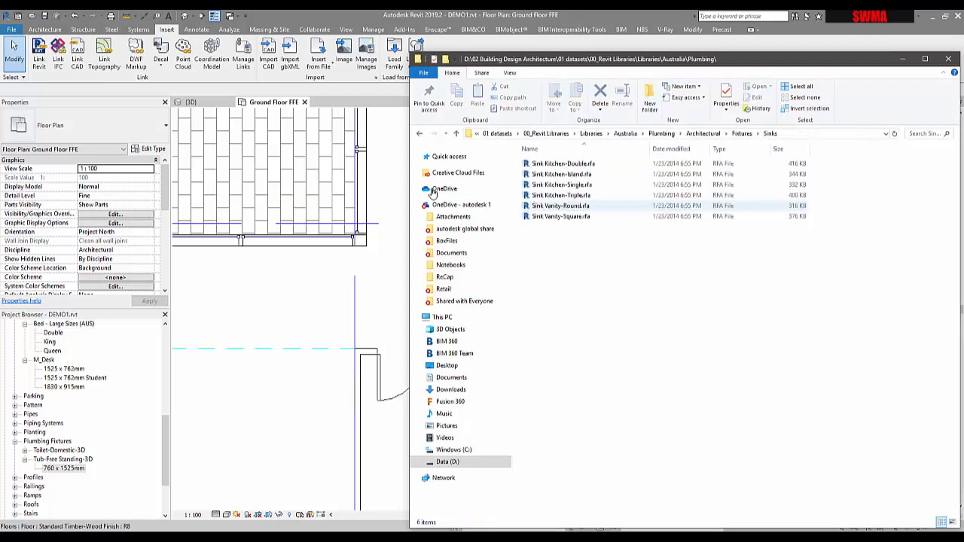
Step: Drag the Sink Vanity-Square family into the plan and place one sink in the bathroom
left_click(558, 164)
left_click(534, 219)
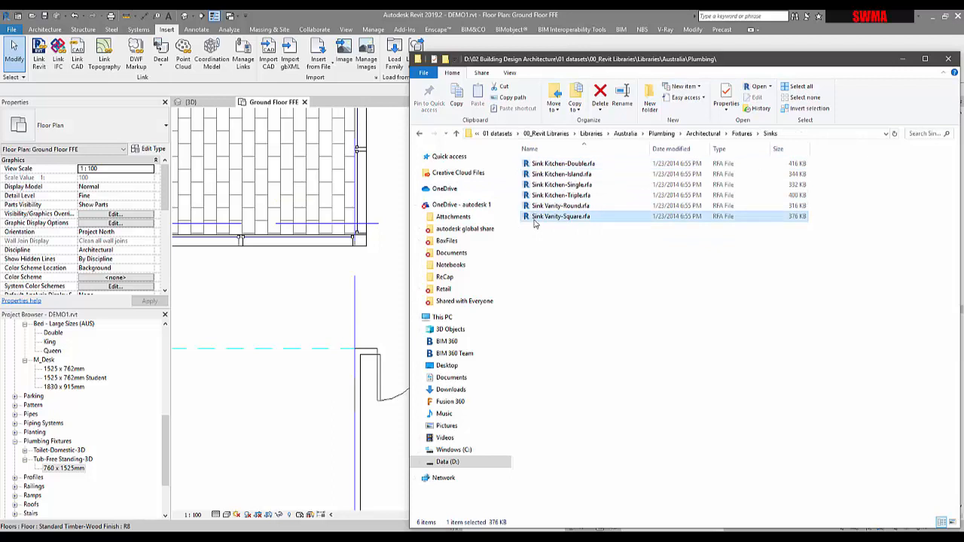
left_click(537, 208)
left_click(555, 197)
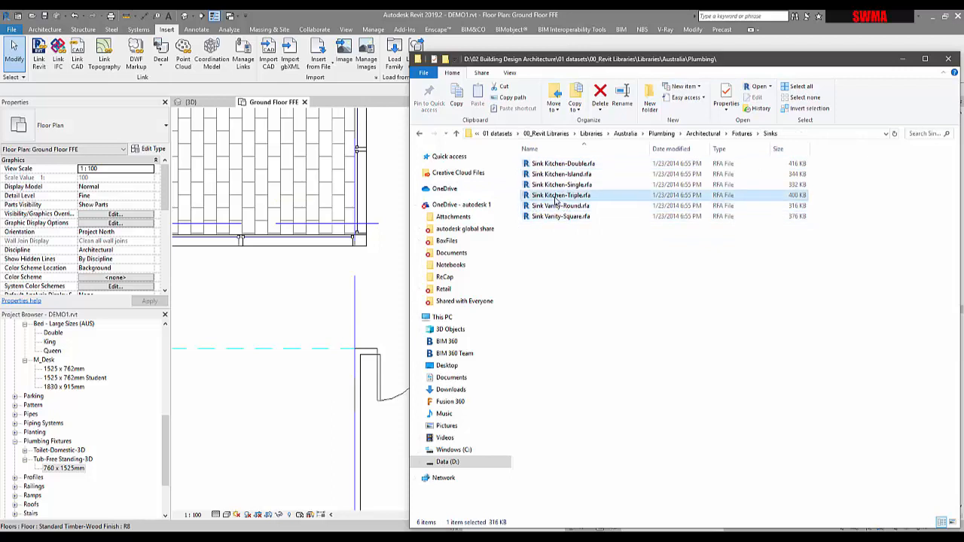
left_click(540, 218)
left_click_drag(236, 343, 237, 337)
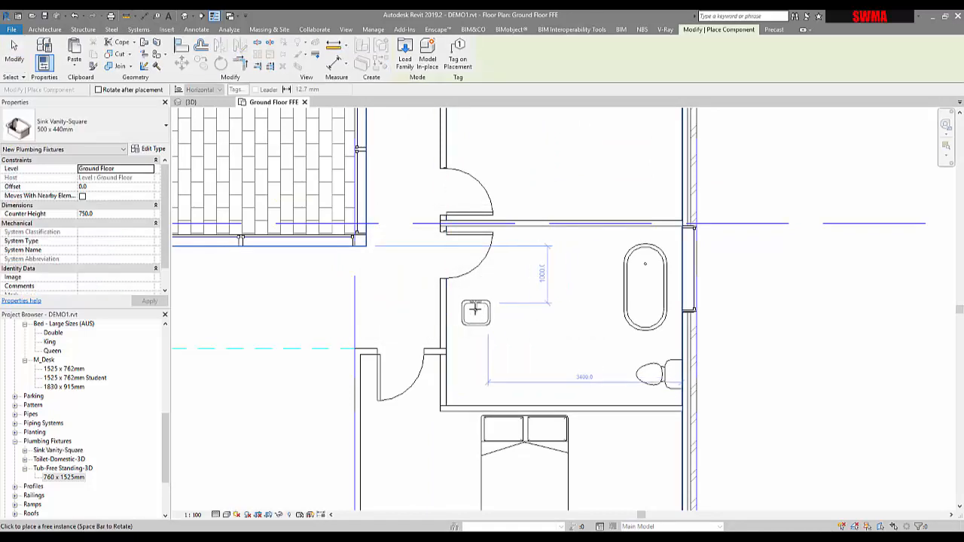
left_click(476, 329)
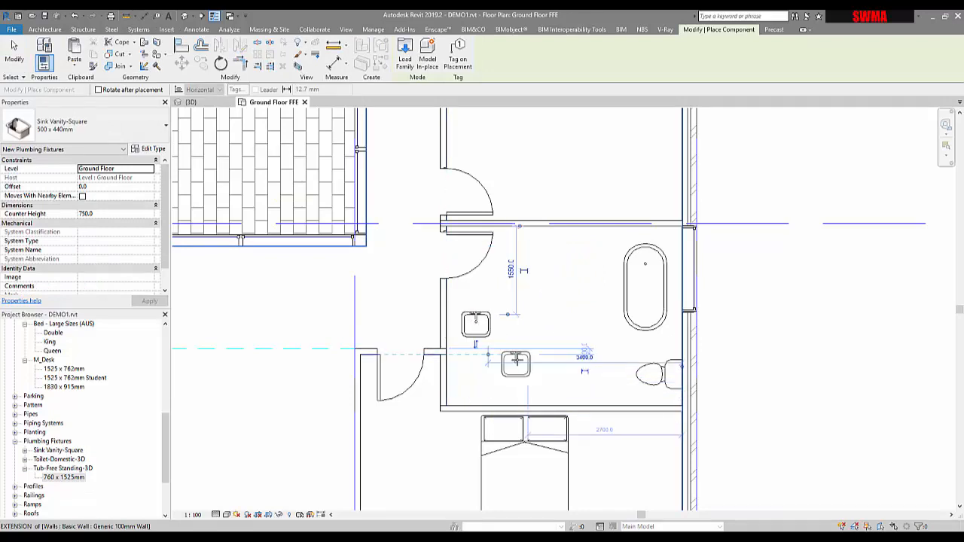
scroll(556, 348, "up", 1)
key("Escape")
key("Escape")
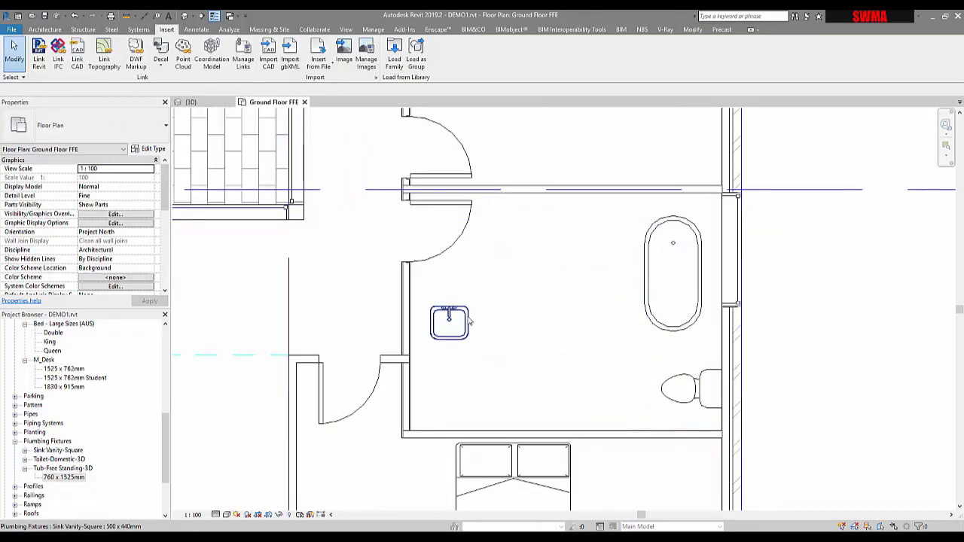
Step: Rotate the vanity sink and move it against the bathroom's south wall
left_click(465, 318)
key("space")
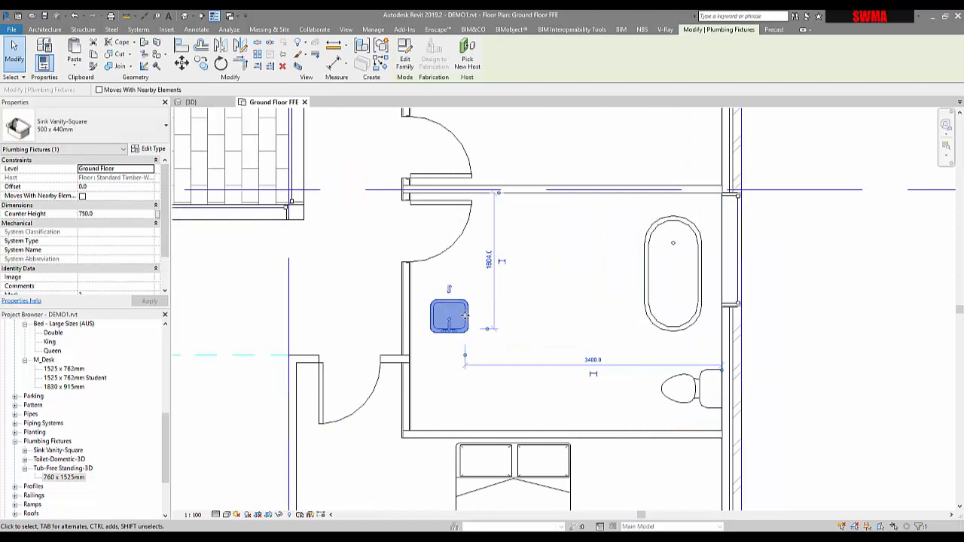
left_click_drag(467, 311, 496, 403)
Step: Copy the vanity sink 1200 mm to the right along the south wall
key("c")
key("o")
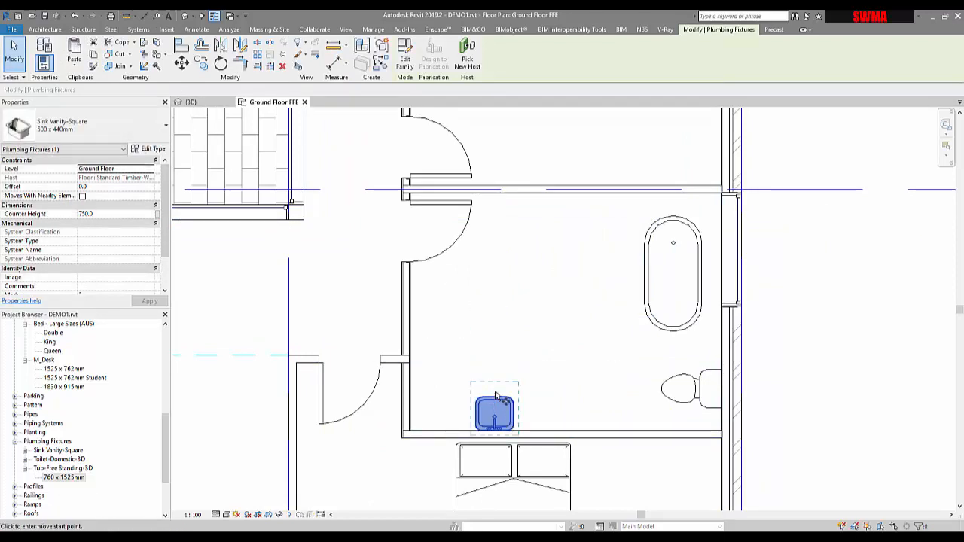
left_click(495, 397)
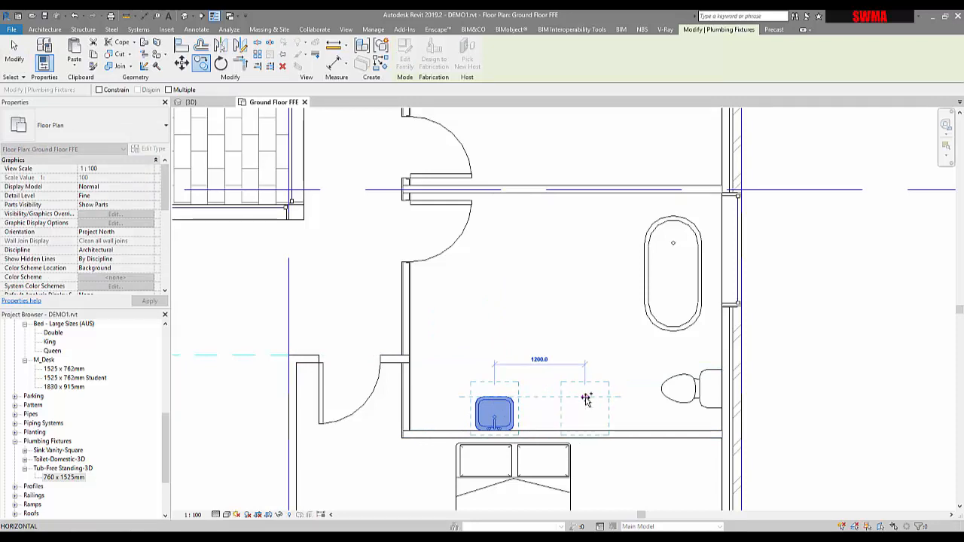
left_click(608, 281)
key("Escape")
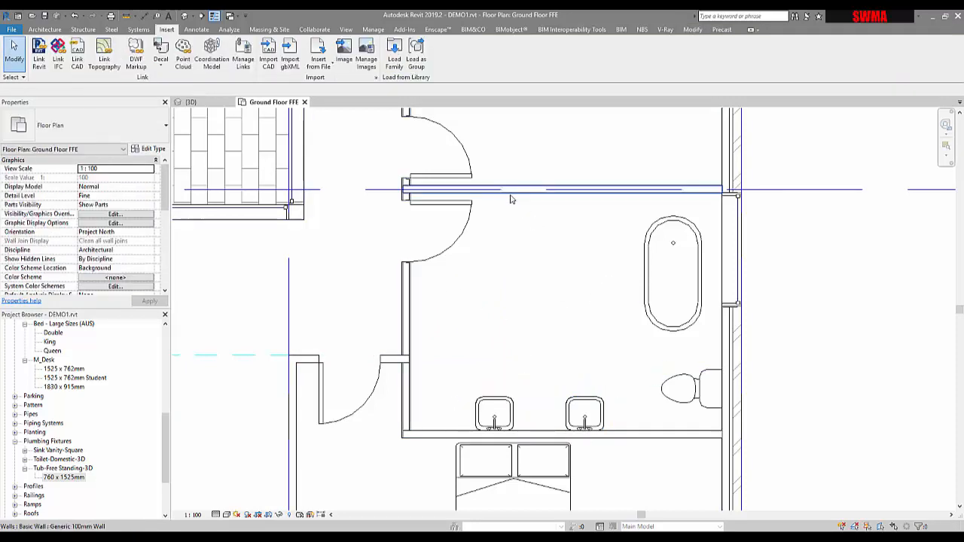
Step: Zoom out and pan to review the whole Ground Floor FFE plan
scroll(533, 324, "down", 1)
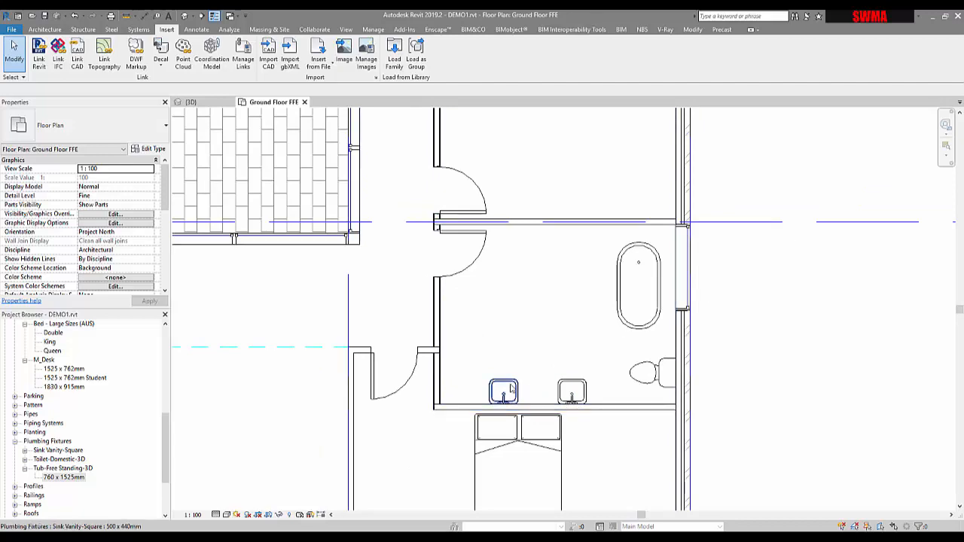
scroll(504, 389, "down", 1)
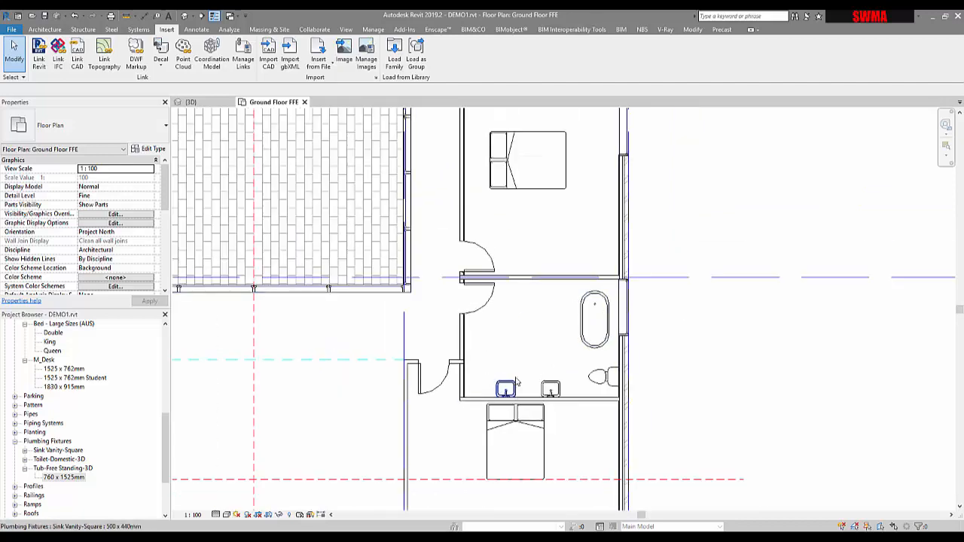
scroll(571, 308, "up", 1)
scroll(569, 306, "down", 2)
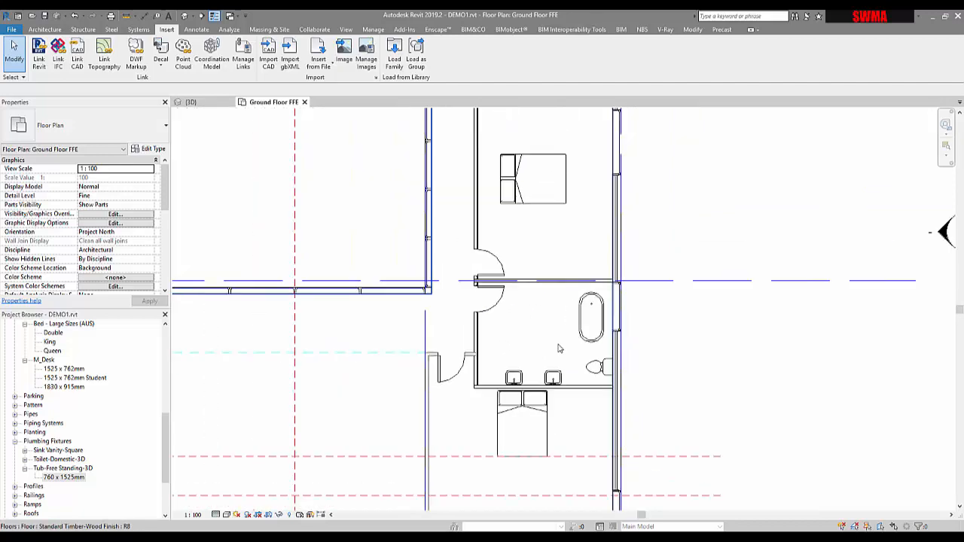
middle_click_drag(560, 350, 623, 290)
scroll(621, 287, "down", 3)
middle_click_drag(550, 292, 726, 343)
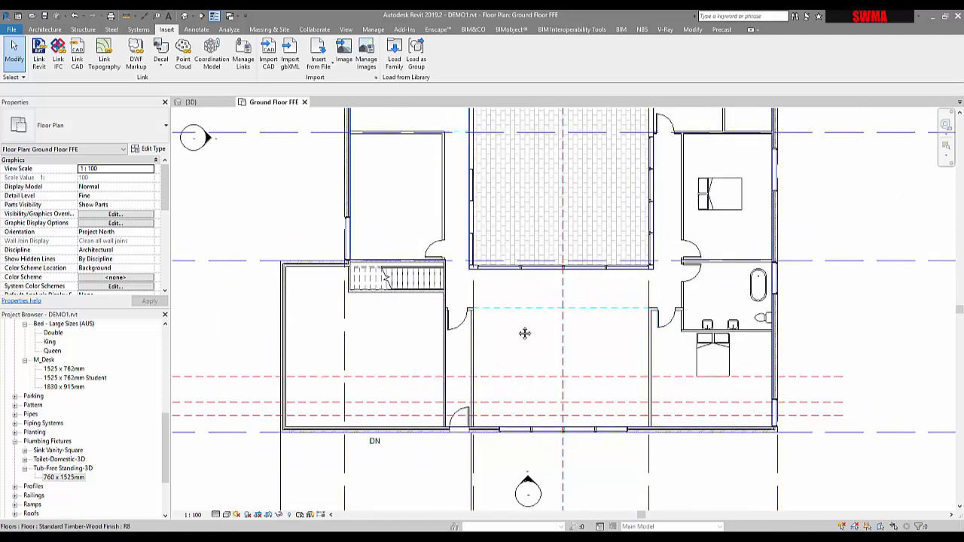
middle_click_drag(523, 334, 483, 370)
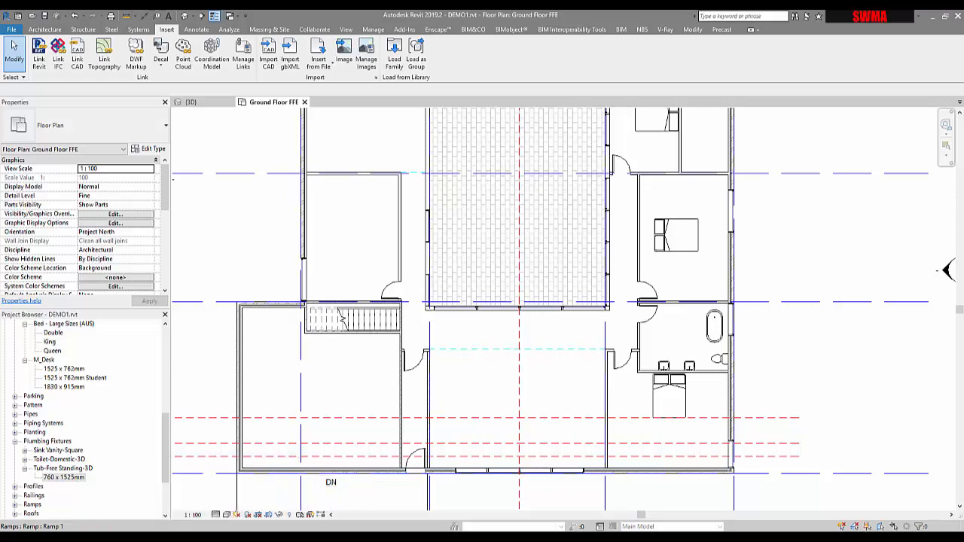
Step: Switch to File Explorer and navigate to the Casework folder of the Australia library
left_click(269, 495)
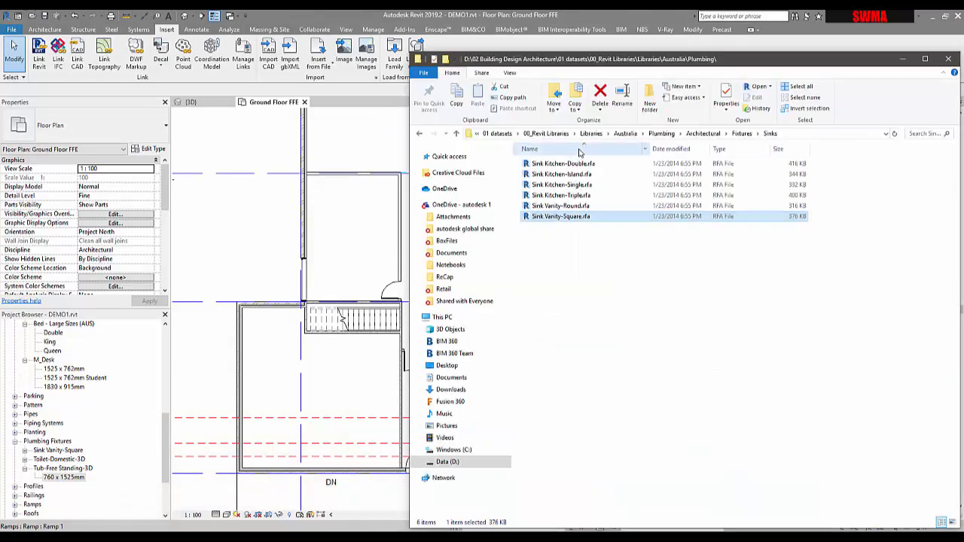
left_click(703, 134)
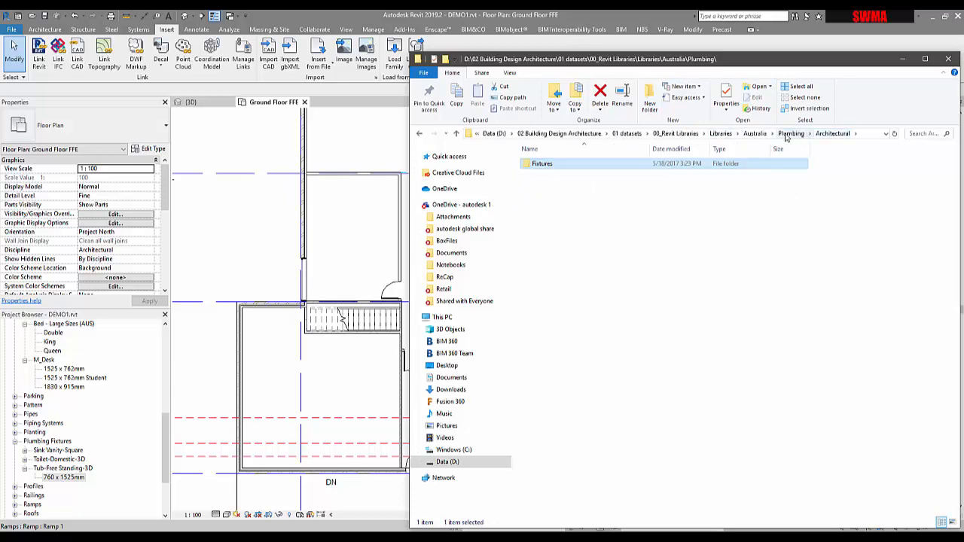
double_click(554, 168)
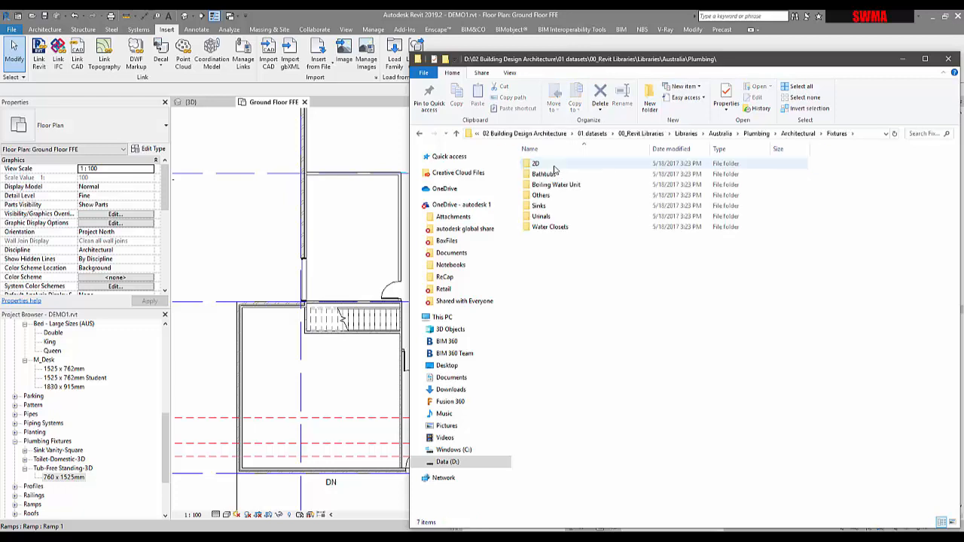
double_click(539, 205)
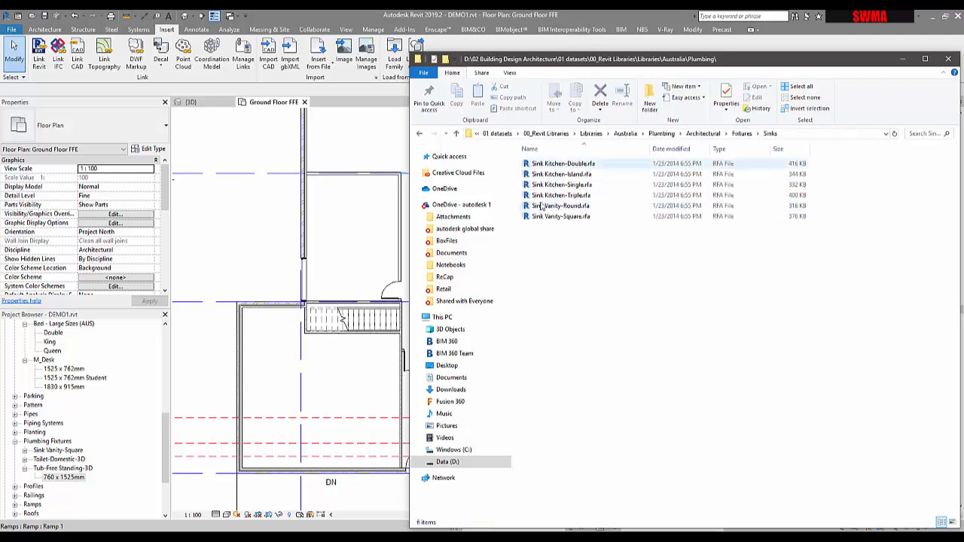
left_click(628, 135)
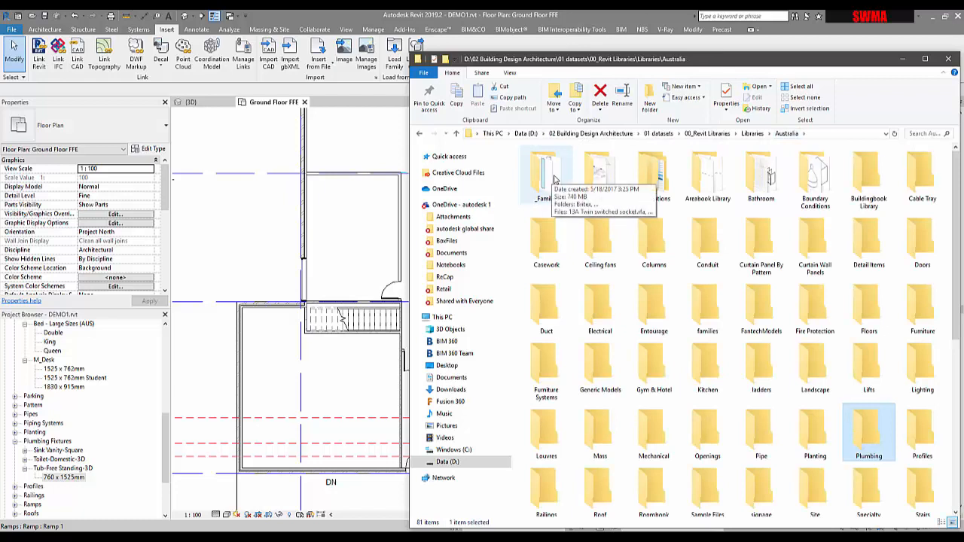
left_click(769, 181)
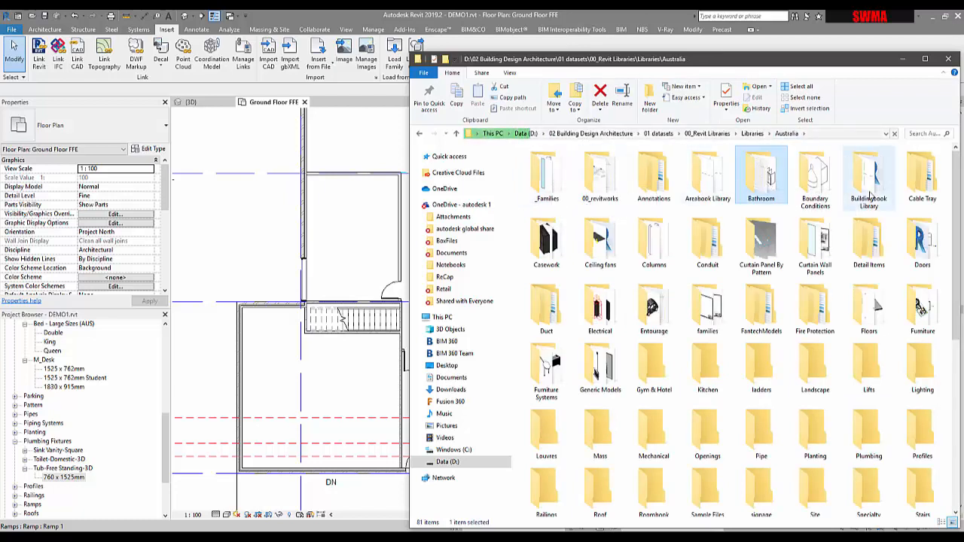
double_click(538, 257)
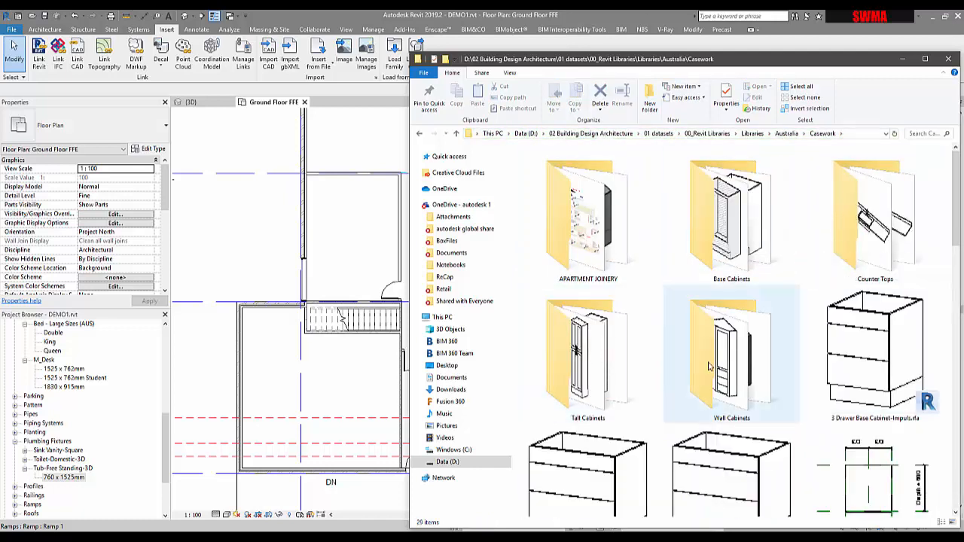
Step: Open the Base Cabinets folder and drag Base Cabinet - 2 Door (AUS) into the plan, placing one instance in the central living area
double_click(732, 262)
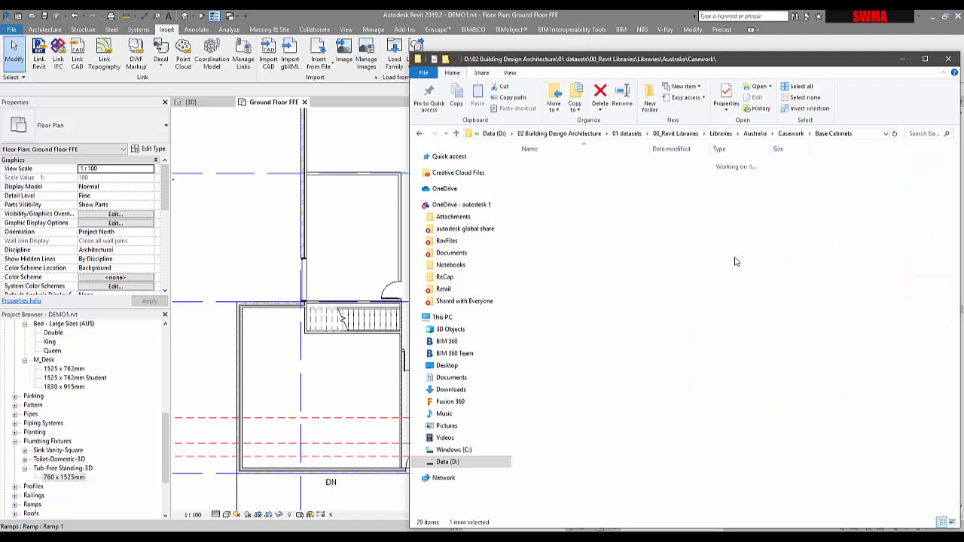
left_click(547, 166)
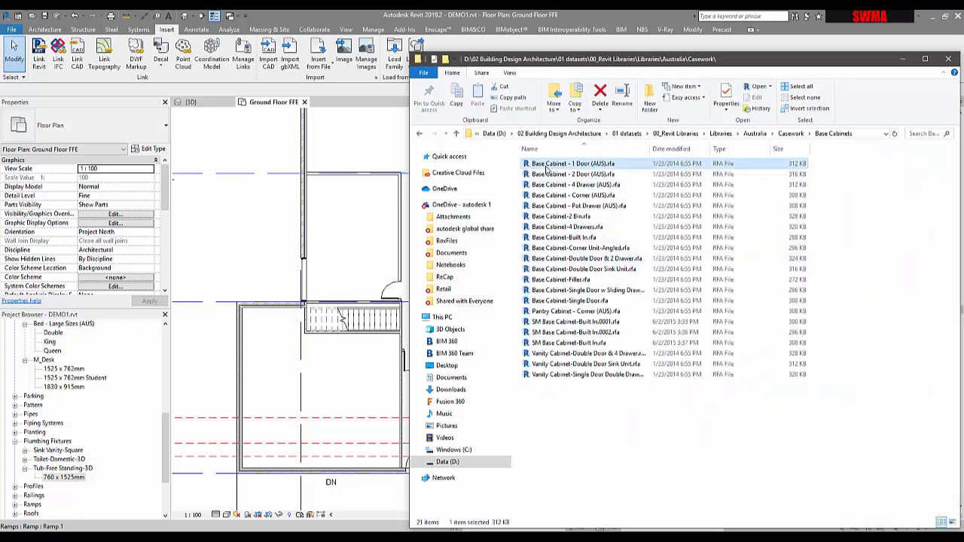
left_click(556, 176)
left_click(556, 185)
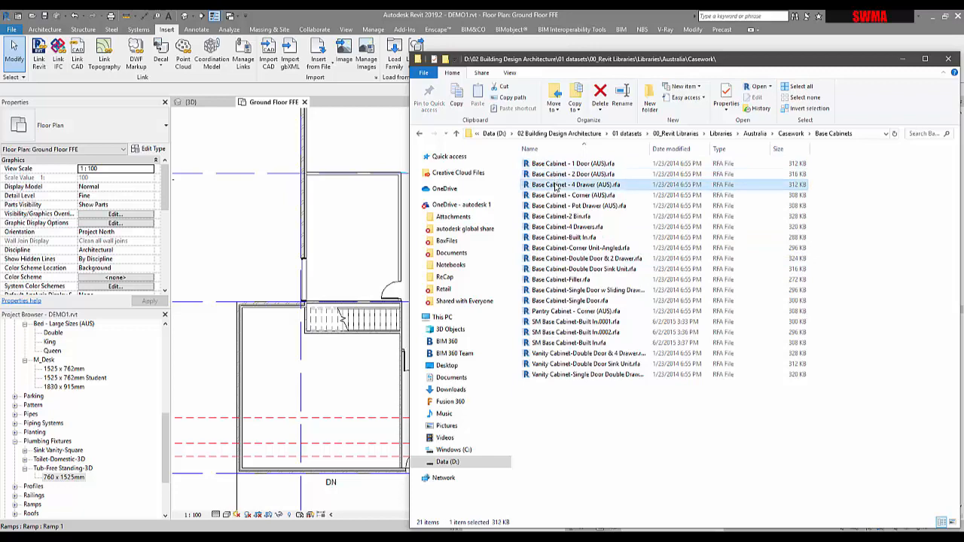
left_click(567, 175)
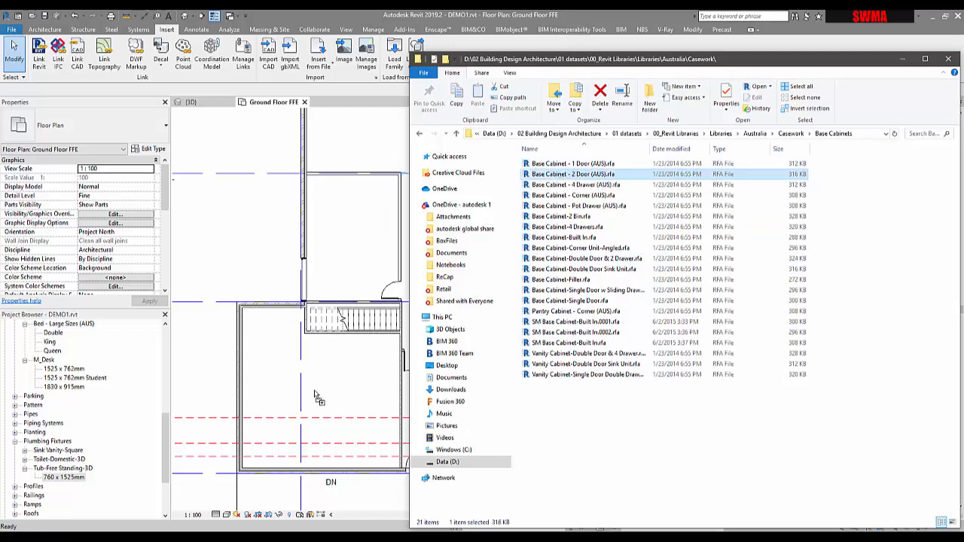
left_click_drag(316, 397, 321, 391)
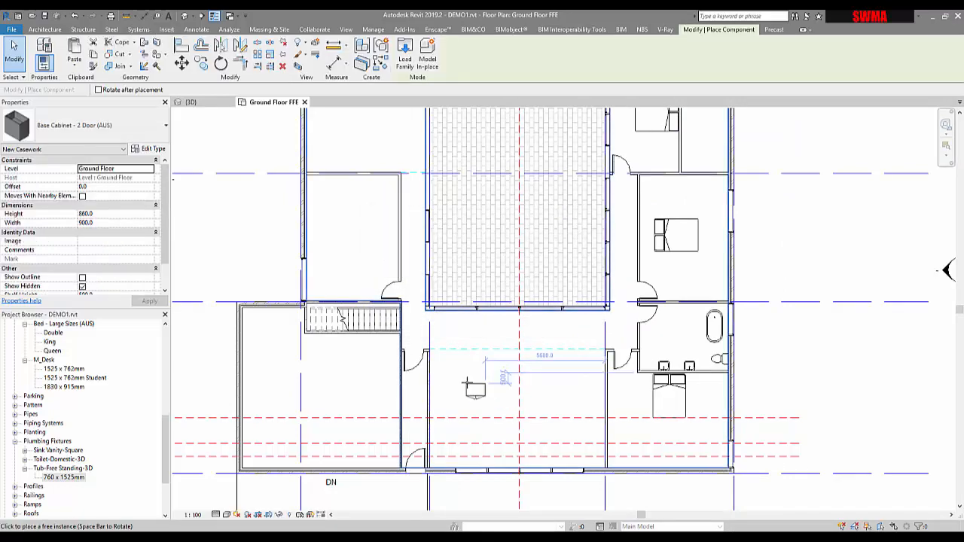
left_click(489, 384)
scroll(482, 388, "up", 3)
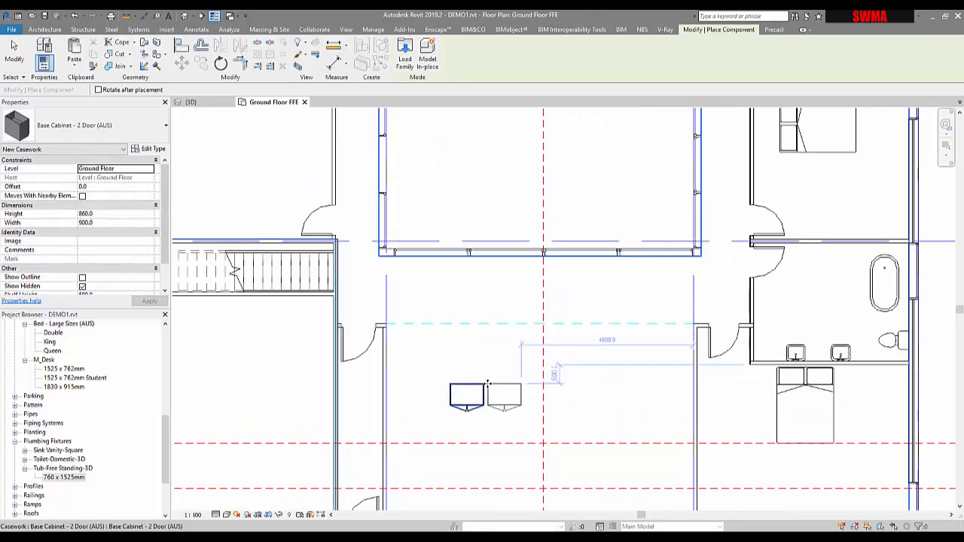
key("Escape")
key("Escape")
Step: Set the placed base cabinet's width to 1200 mm
left_click(469, 392)
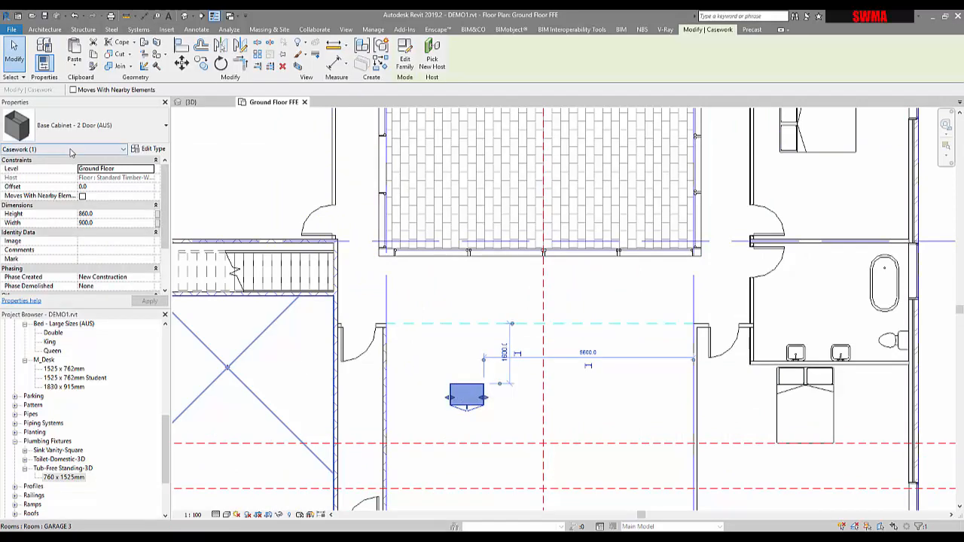
left_click(106, 225)
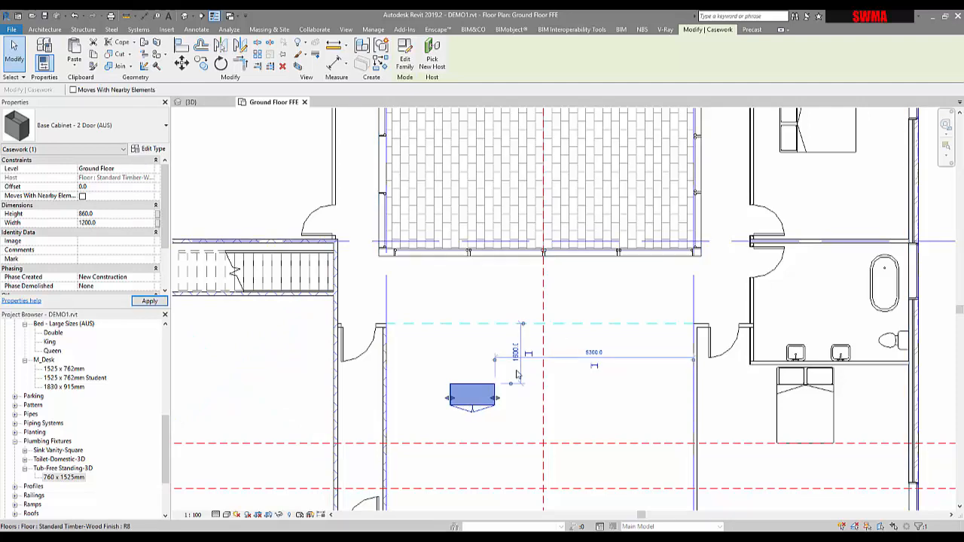
left_click(489, 416)
Step: Move the base cabinet down onto the horizontal reference plane in the living area
left_click(485, 396)
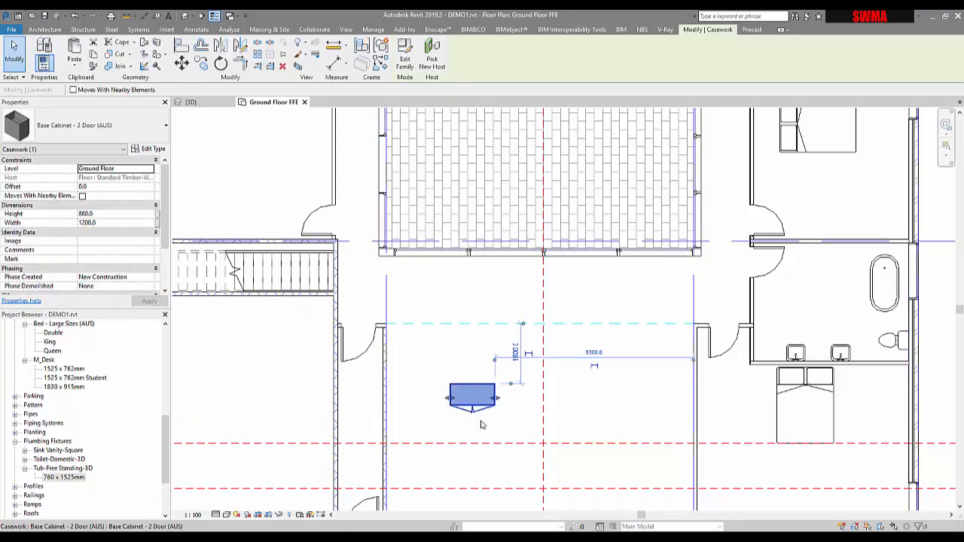
scroll(495, 361, "up", 2)
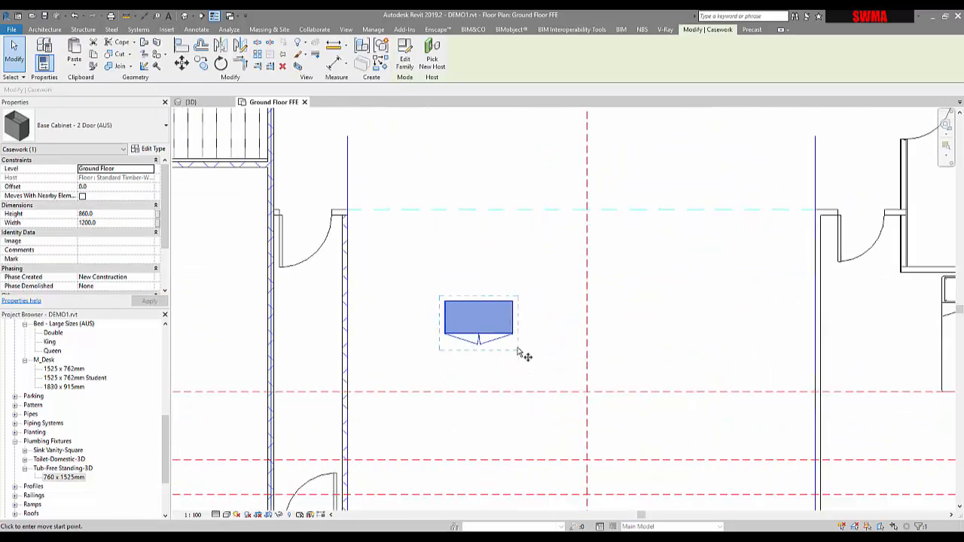
scroll(521, 351, "up", 2)
key("m")
key("v")
left_click(517, 279)
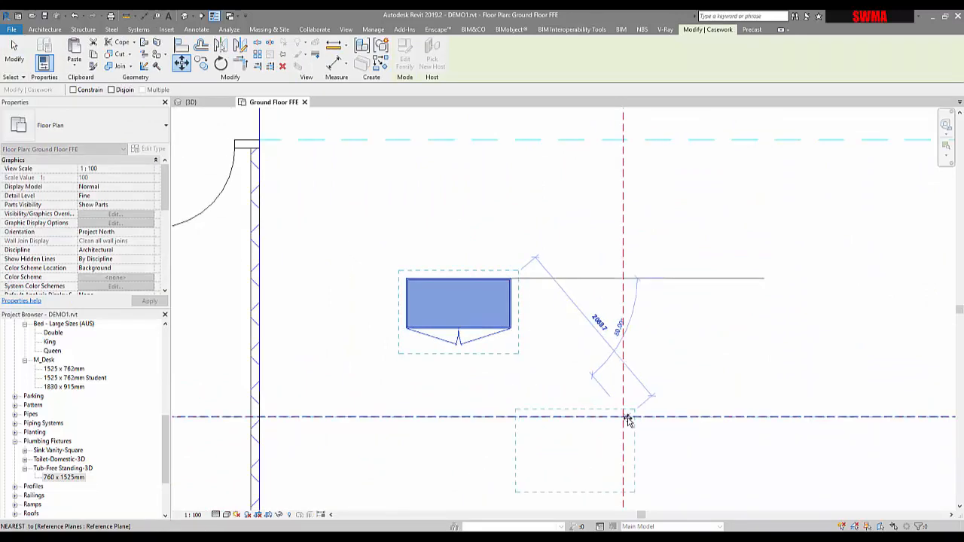
left_click(623, 418)
Step: Rotate the base cabinet 180 degrees so its front faces the opposite direction
scroll(560, 407, "down", 3)
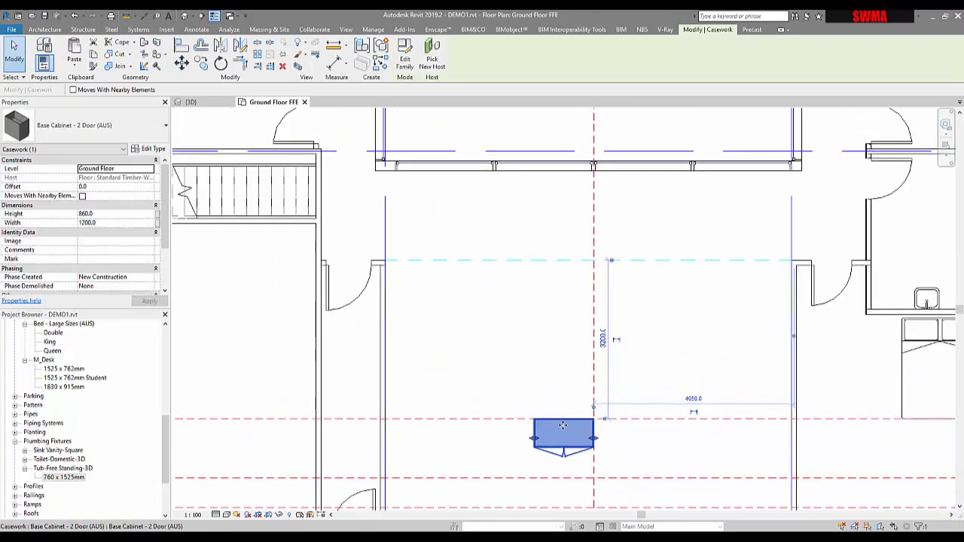
scroll(453, 330, "up", 1)
key("space")
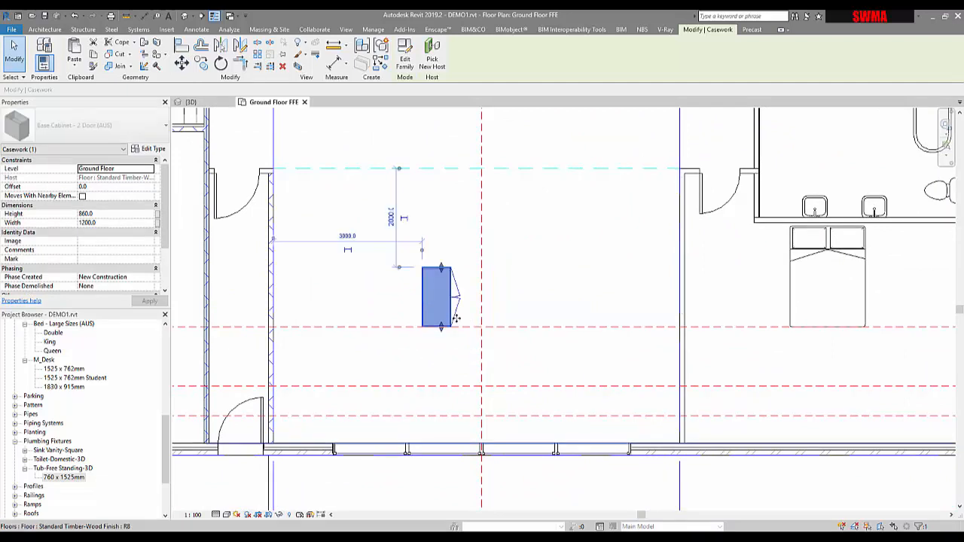
key("space")
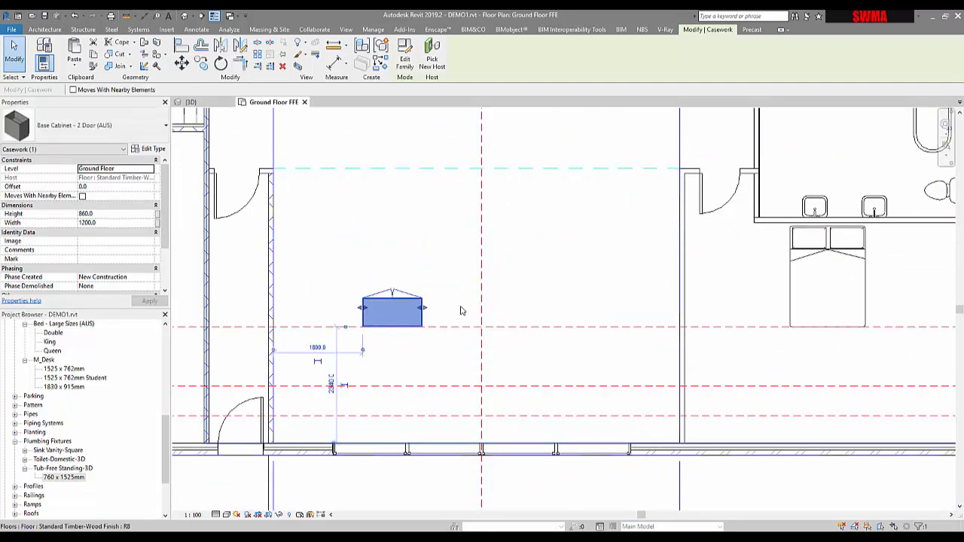
Step: Move the cabinet sideways so its edge aligns with the central vertical reference plane
key("m")
key("v")
scroll(420, 328, "up", 2)
left_click(415, 328)
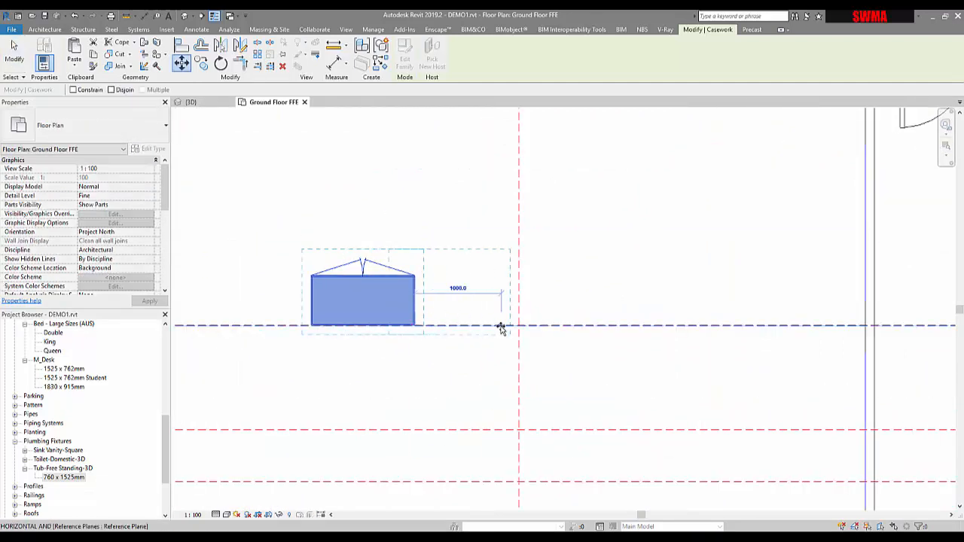
left_click(453, 322)
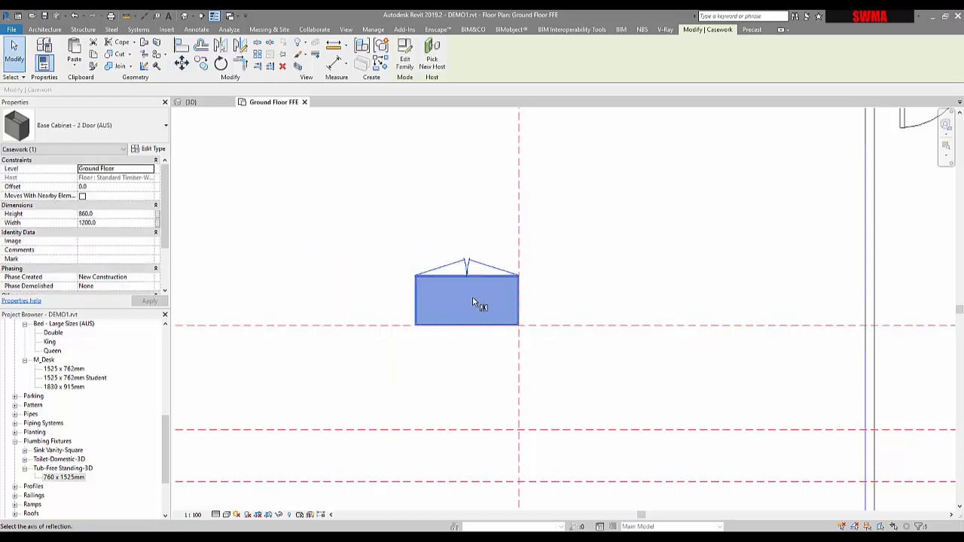
Step: Mirror the cabinet about the central vertical reference plane to create a matching cabinet beside it
key("m")
key("m")
left_click(522, 310)
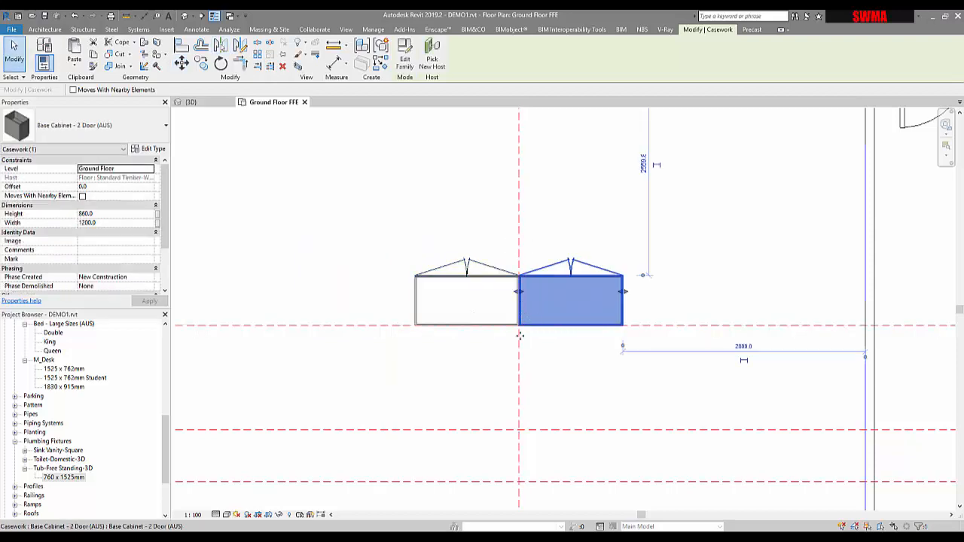
key("Escape")
Step: Copy the left cabinet one cabinet width further to the left
scroll(522, 307, "down", 4)
left_click(507, 292)
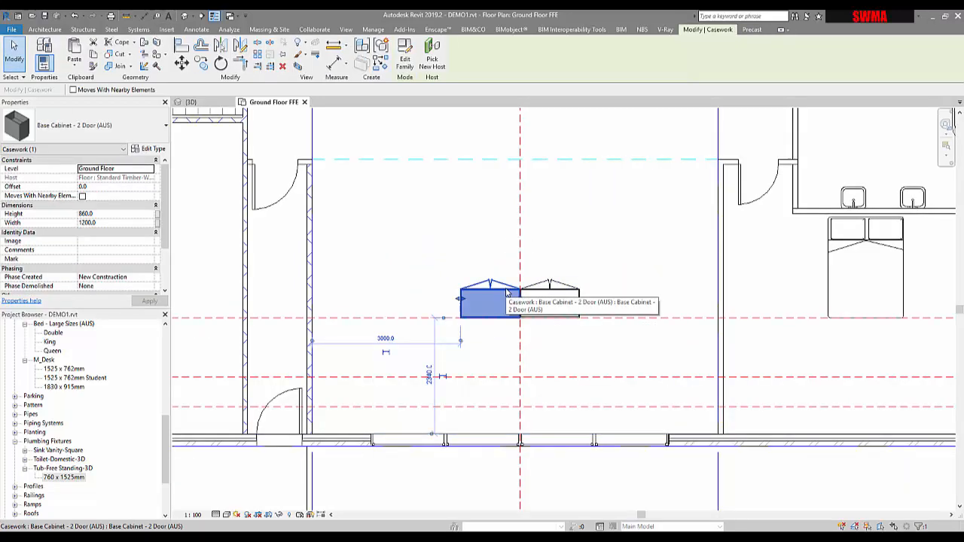
key("m")
key("v")
left_click(520, 239)
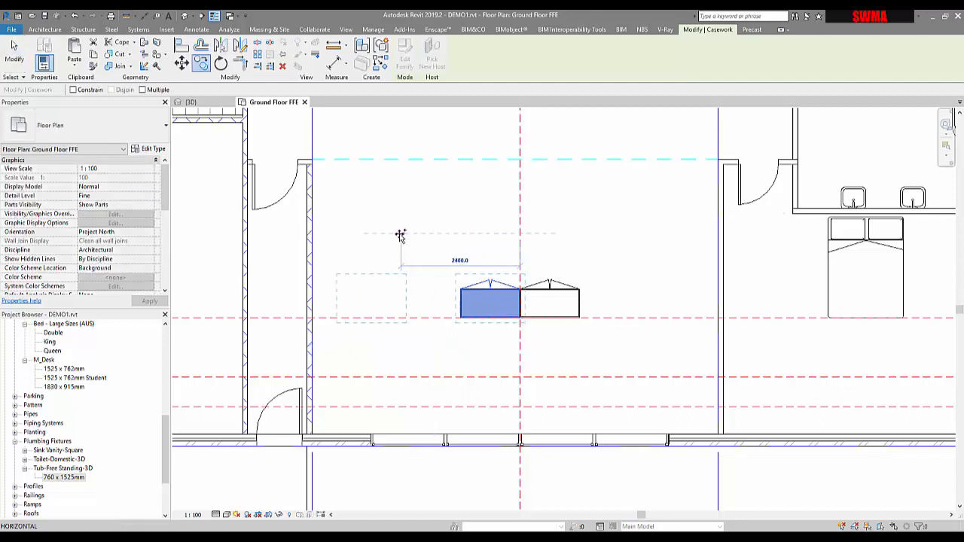
type("1200")
key("Return")
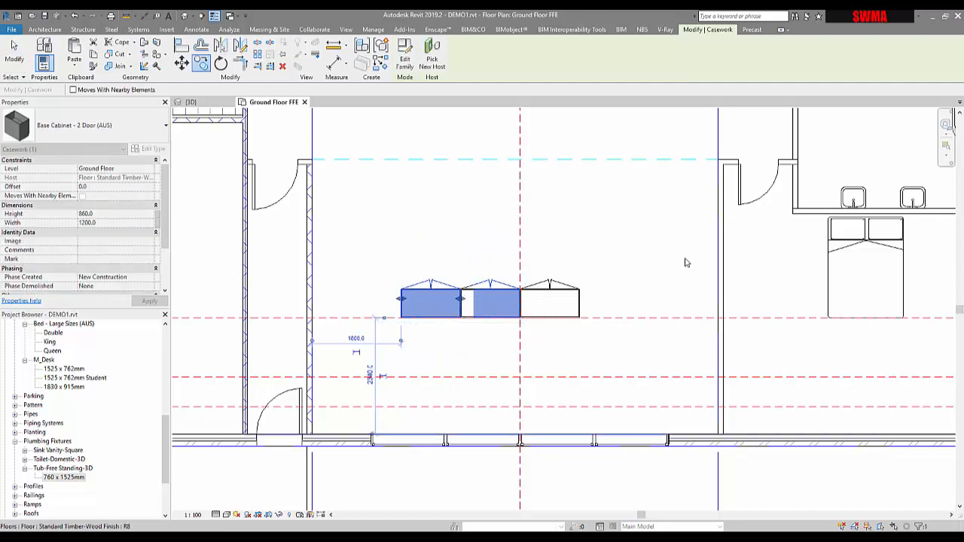
Step: Mirror the new leftmost cabinet about the central reference plane to complete a row of four cabinets
key("Escape")
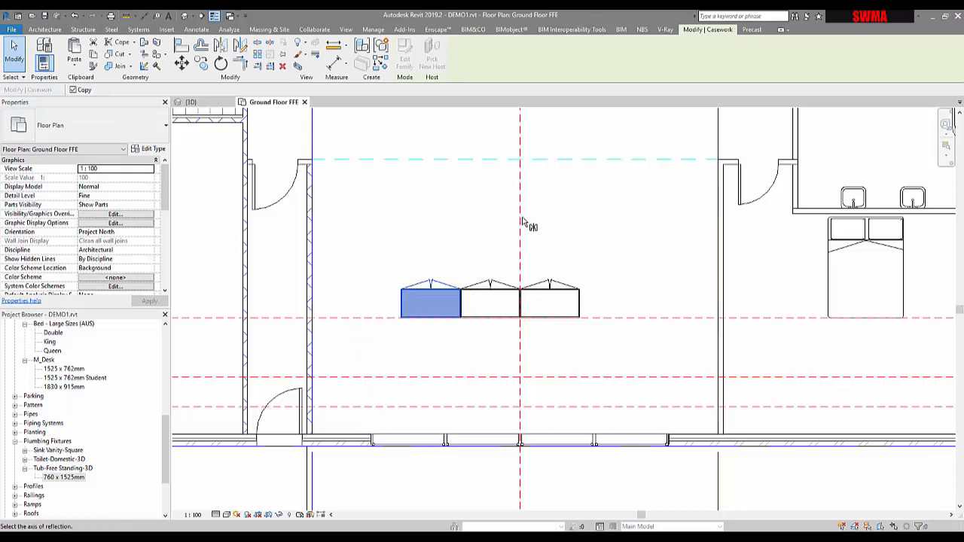
left_click(522, 220)
Step: Select all four cabinets and copy the row about 1700 mm north to form a second parallel row
left_click(541, 355)
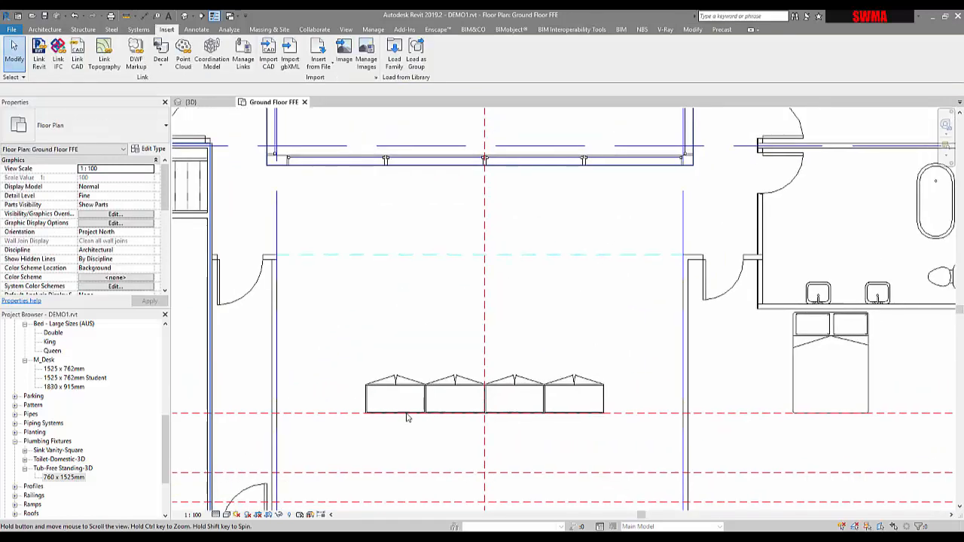
middle_click_drag(540, 354, 500, 454)
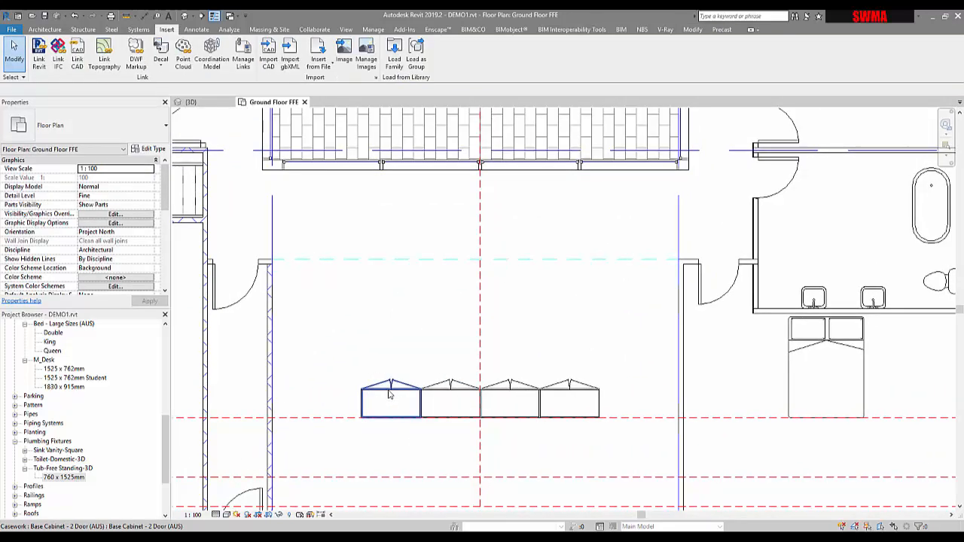
left_click(384, 405)
left_click(452, 400, "ctrl")
left_click(520, 387, "ctrl")
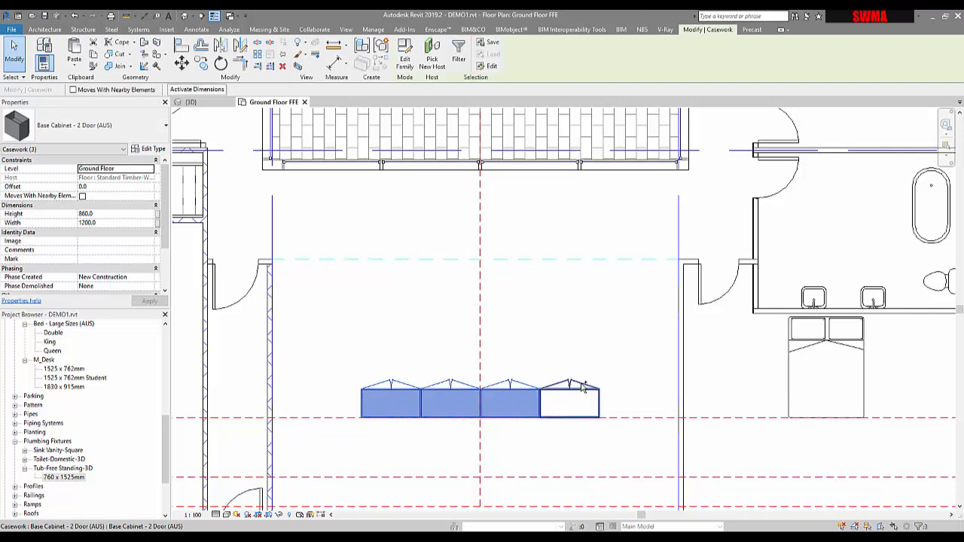
left_click(571, 396, "ctrl")
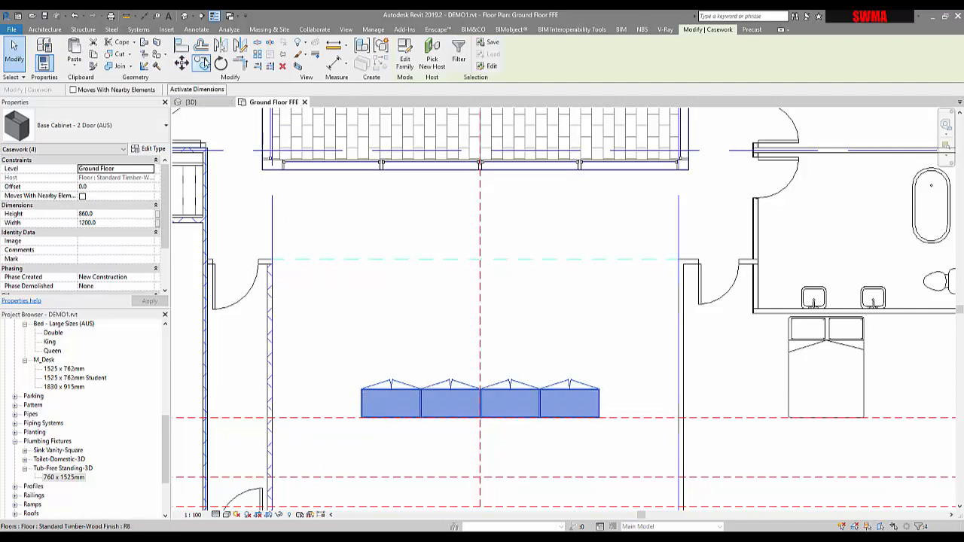
left_click(201, 62)
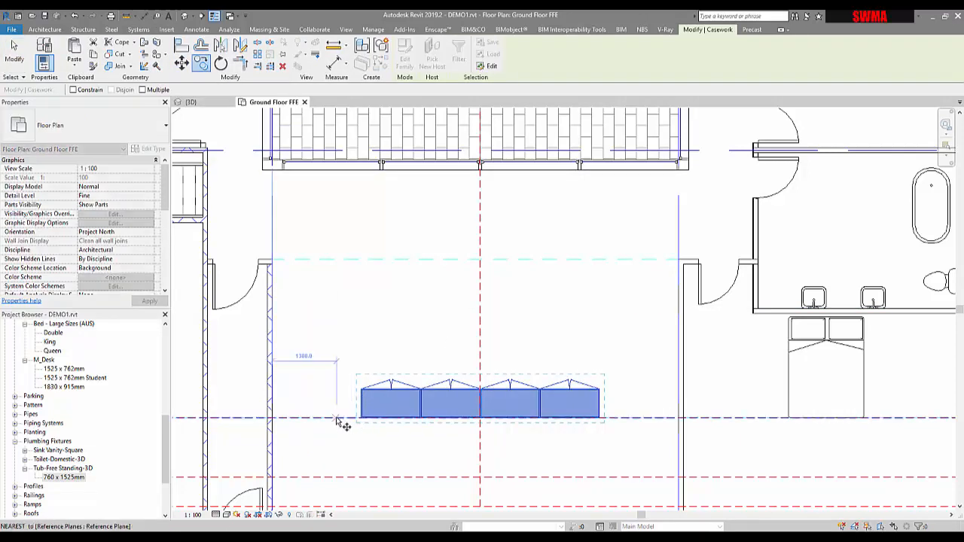
left_click(338, 419)
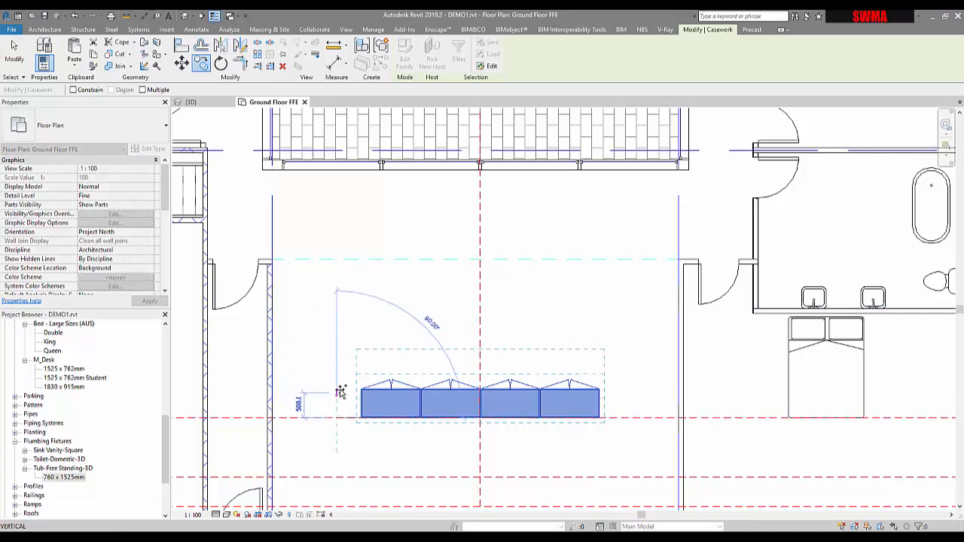
left_click(339, 329)
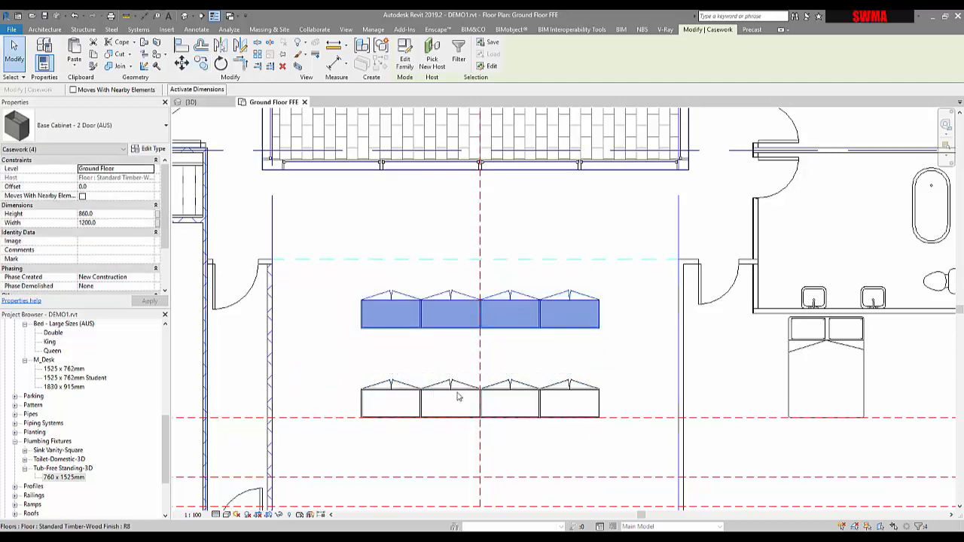
key("Escape")
Step: Zoom and pan around the plan to review the two rows of cabinets in the living area
left_click(392, 320)
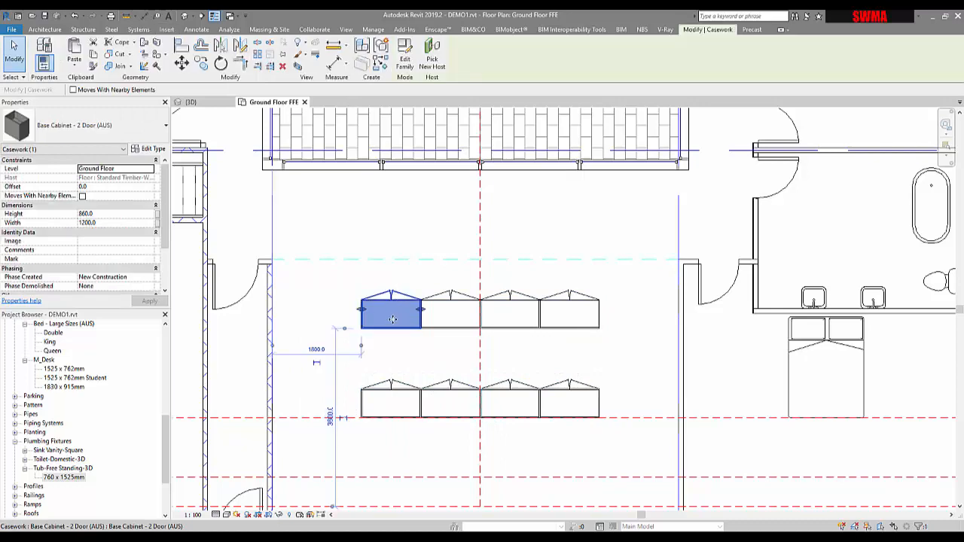
scroll(407, 323, "up", 3)
key("Escape")
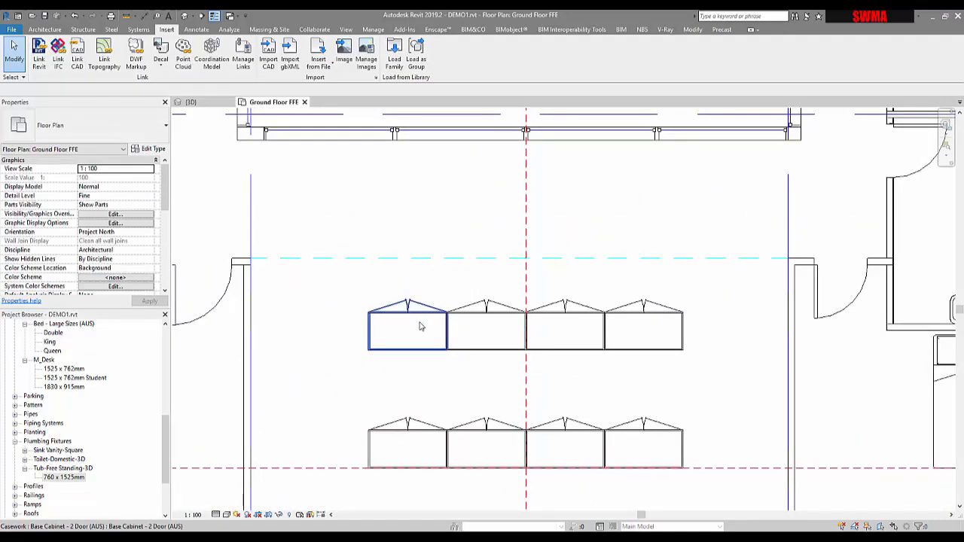
scroll(420, 326, "down", 5)
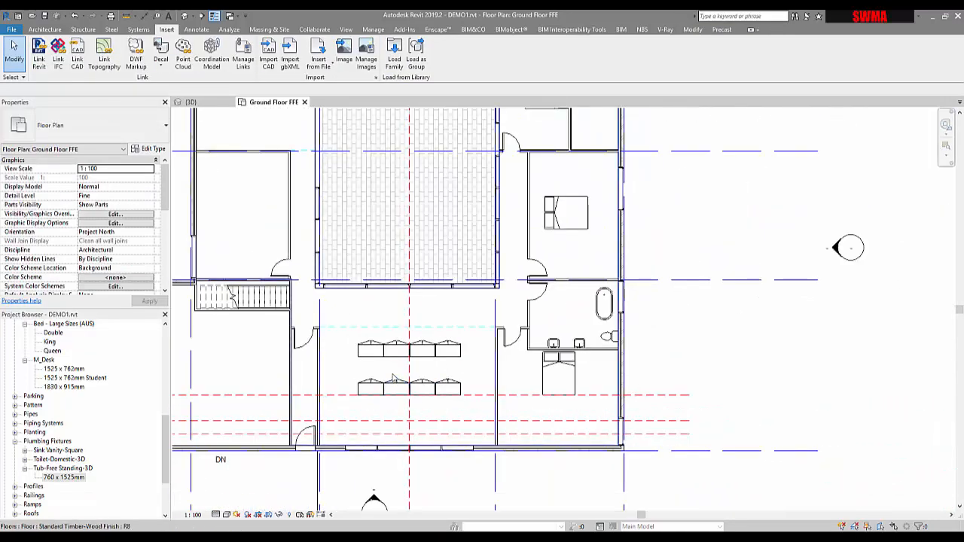
scroll(381, 354, "up", 2)
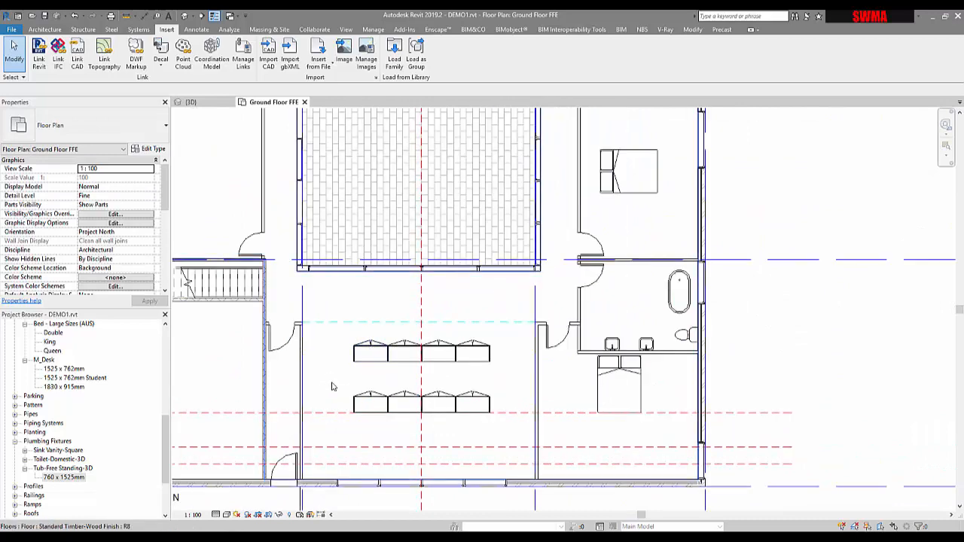
scroll(528, 384, "down", 2)
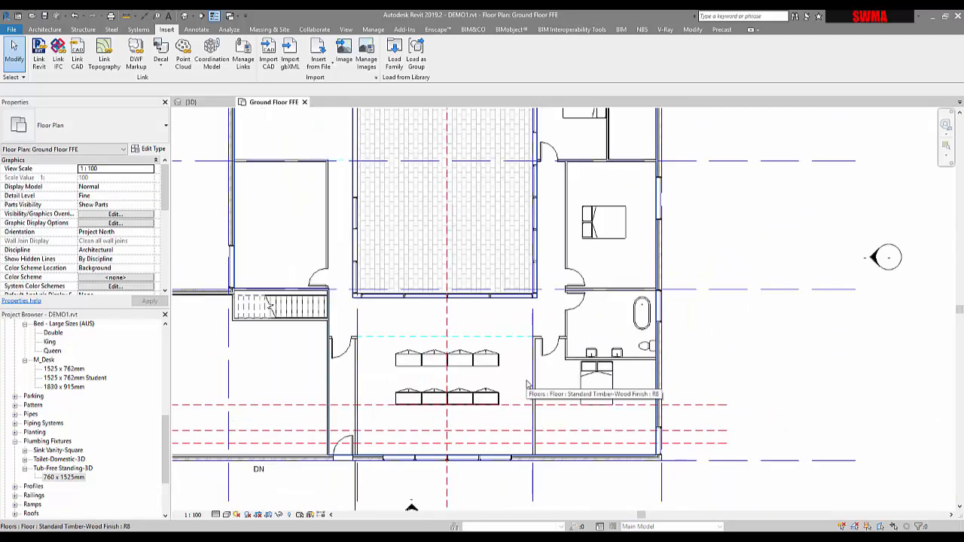
middle_click_drag(487, 379, 470, 405)
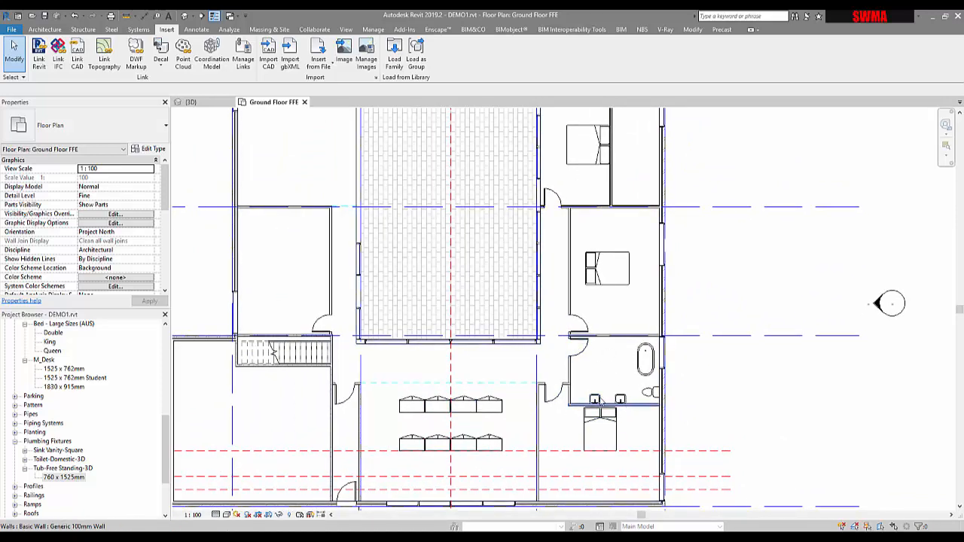
middle_click_drag(638, 430, 653, 406)
scroll(646, 406, "down", 1)
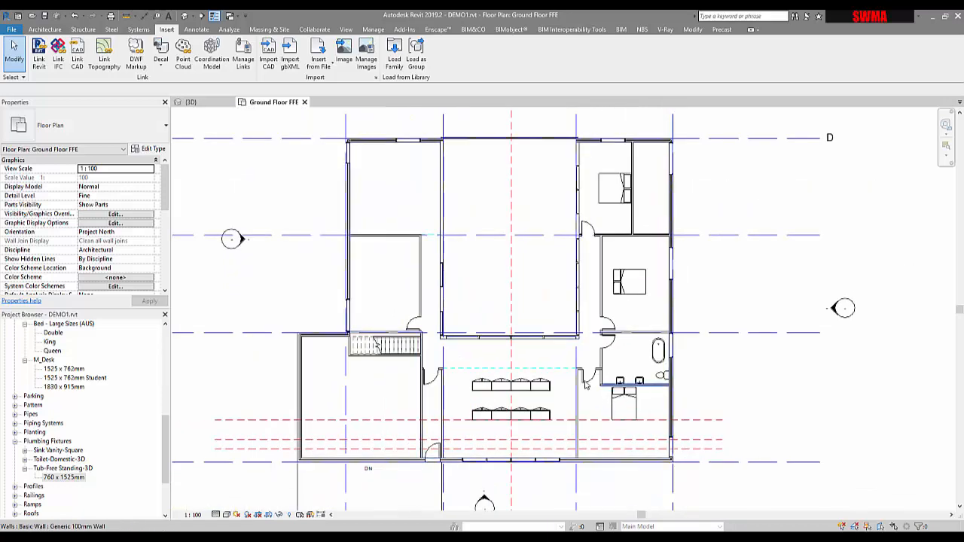
mouse_move(584, 385)
middle_mouse_down()
mouse_move(585, 403)
mouse_move(540, 413)
middle_mouse_up()
scroll(569, 398, "up", 1)
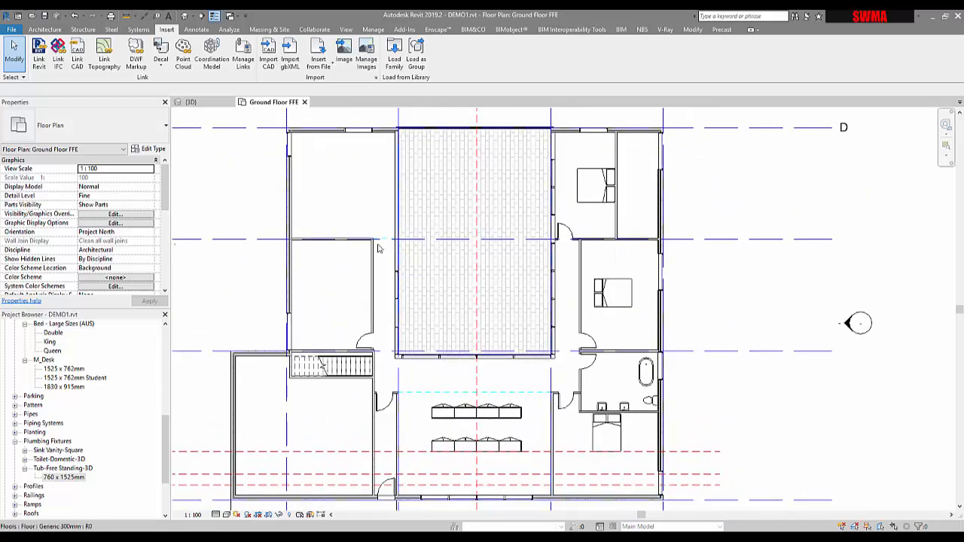